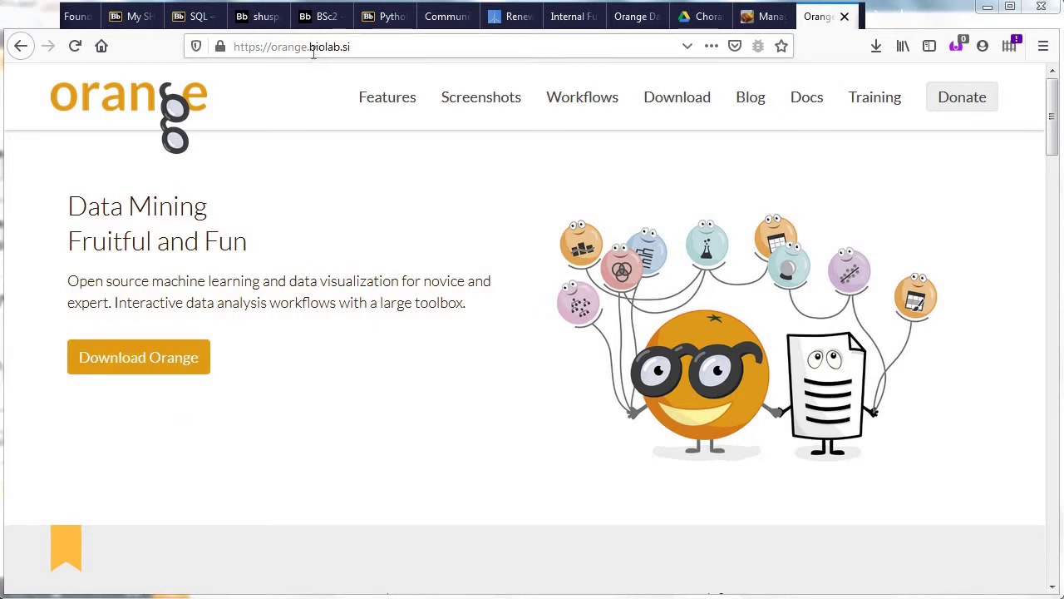
- Go from the orange.biolab.si home page in Firefox to the Orange Documentation page
left_click(368, 49)
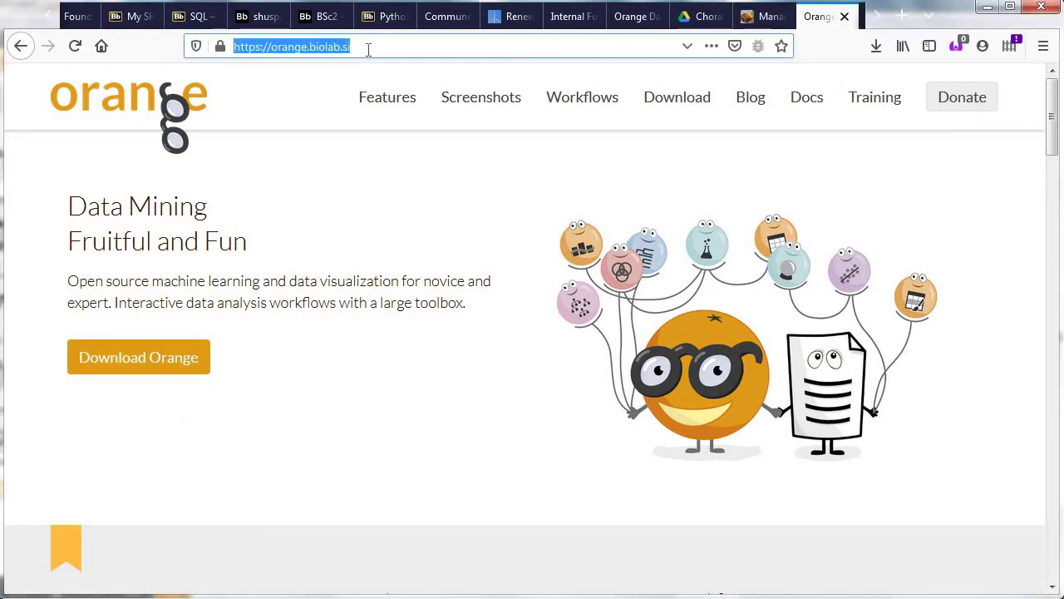
left_click(369, 49)
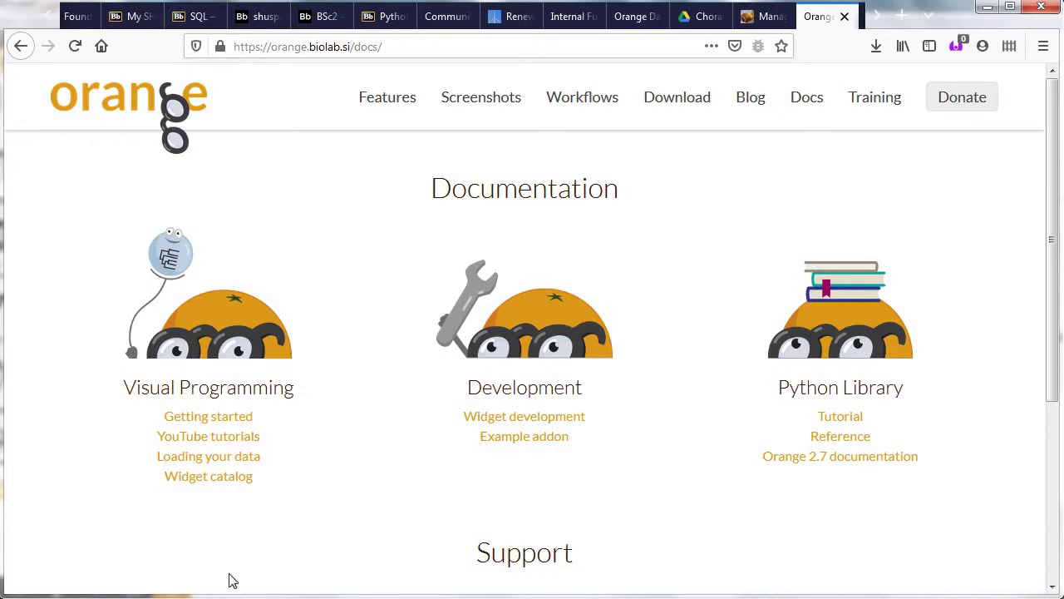
- Launch Orange 3 from Anaconda Navigator and bring up the COVID1.ows workflow window
left_click(240, 596)
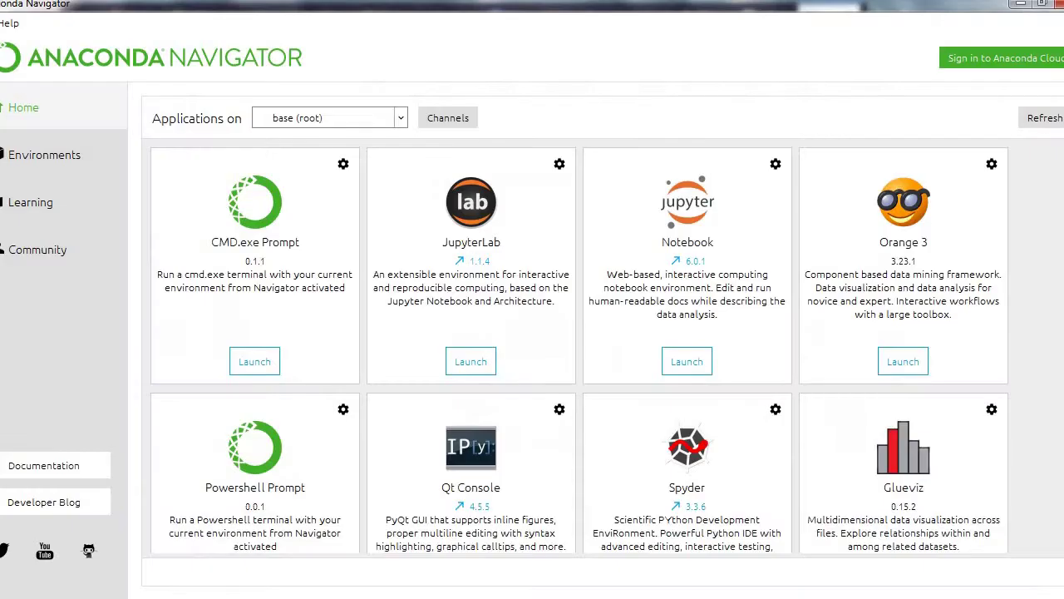
scroll(1049, 423, "down", 3)
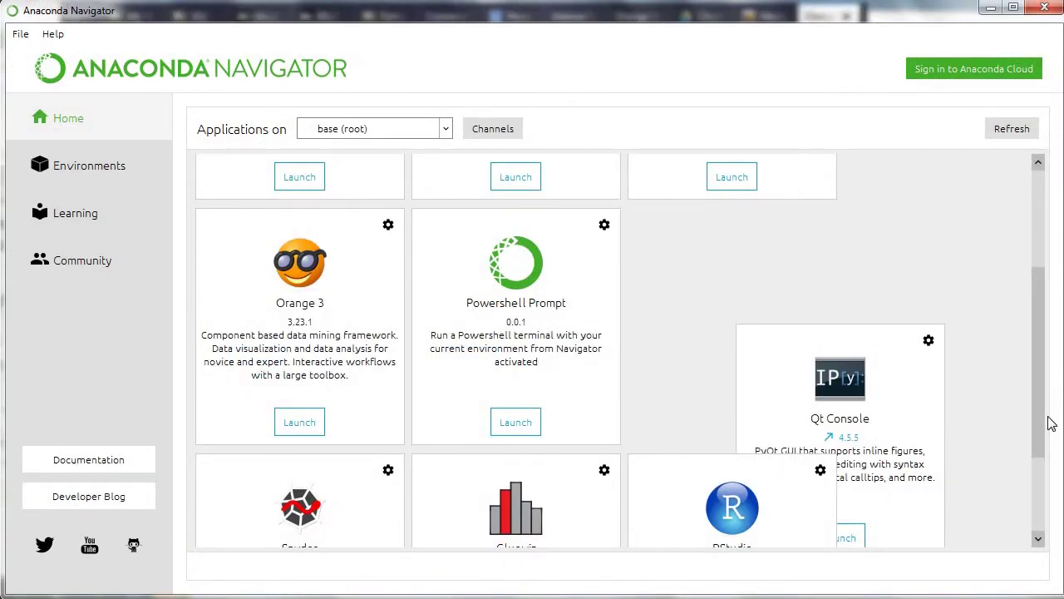
scroll(1038, 220, "up", 3)
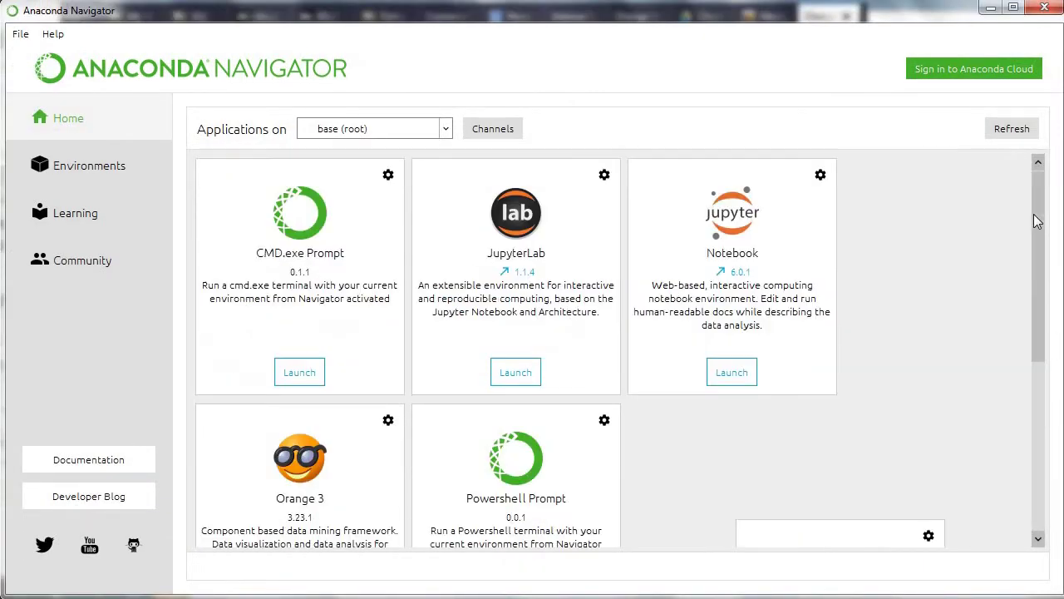
left_click_drag(1037, 220, 1049, 310)
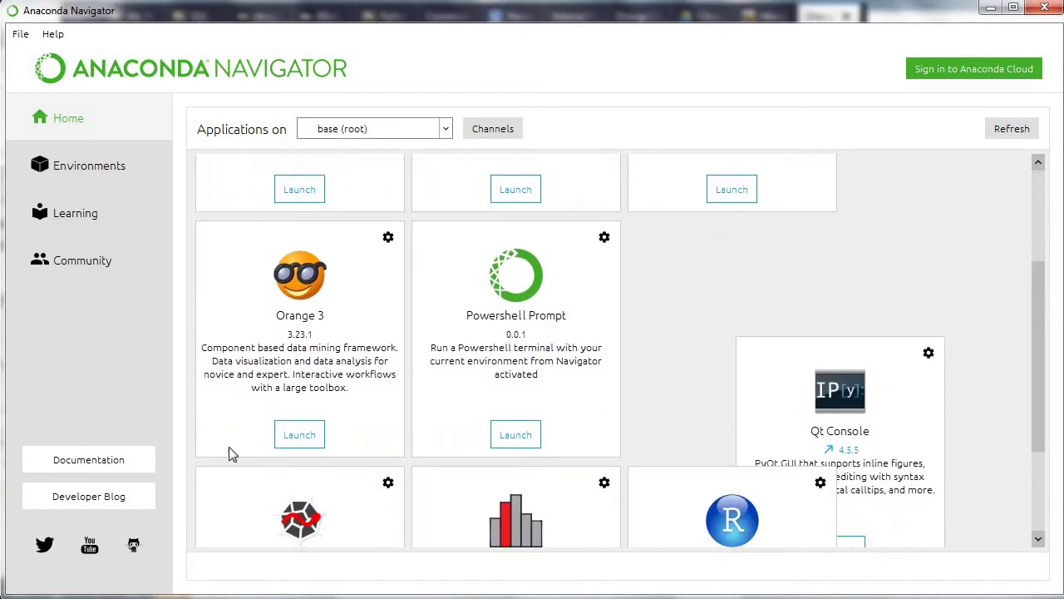
left_click(290, 432)
mouse_move(291, 597)
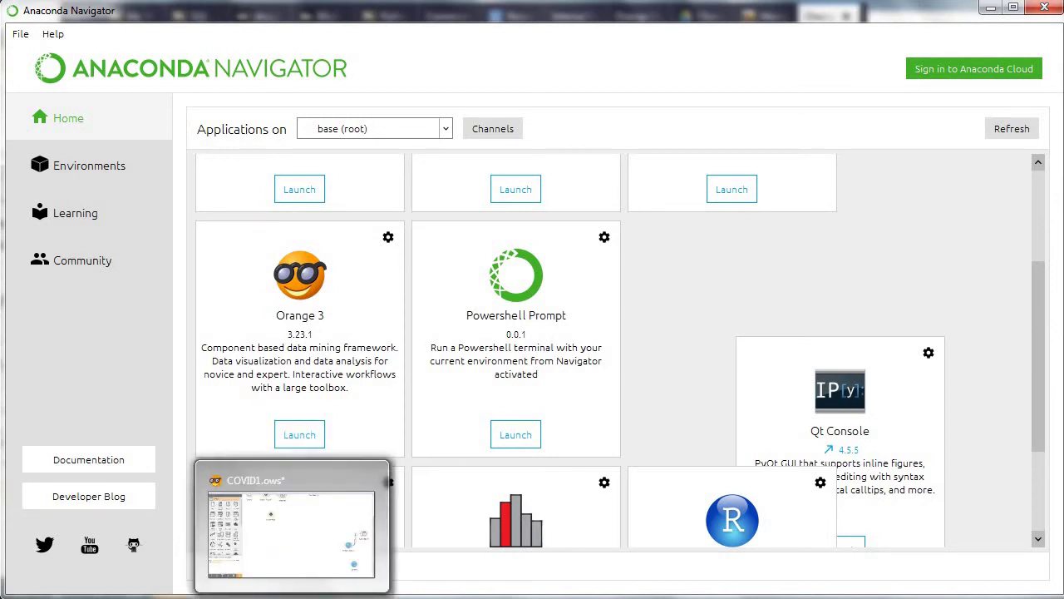
left_click(291, 597)
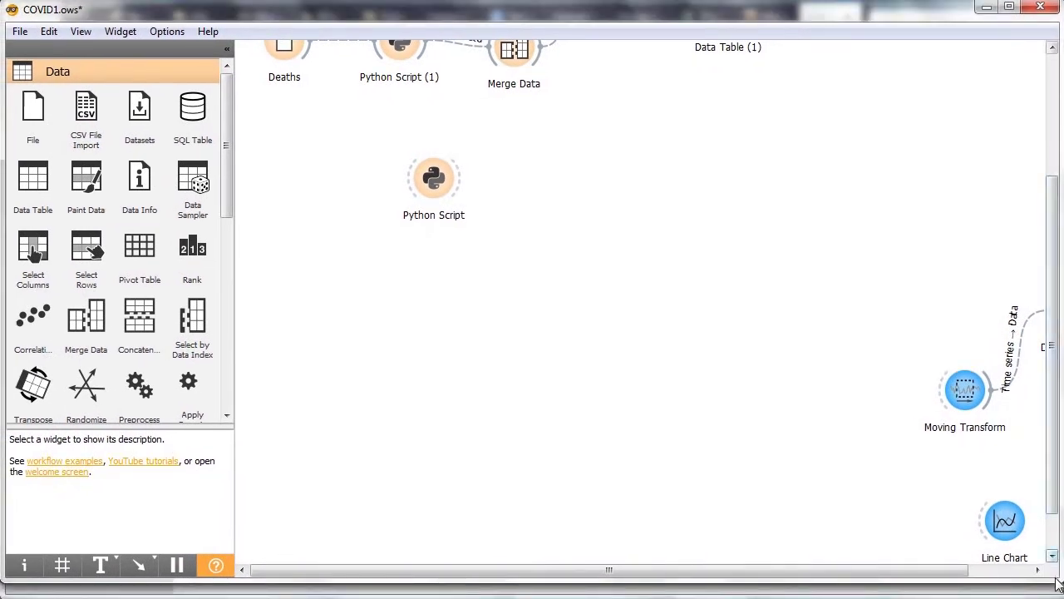
- Place a File widget on the COVID1.ows canvas and link its Data output to a new Data Table
left_click_drag(1053, 579, 1057, 595)
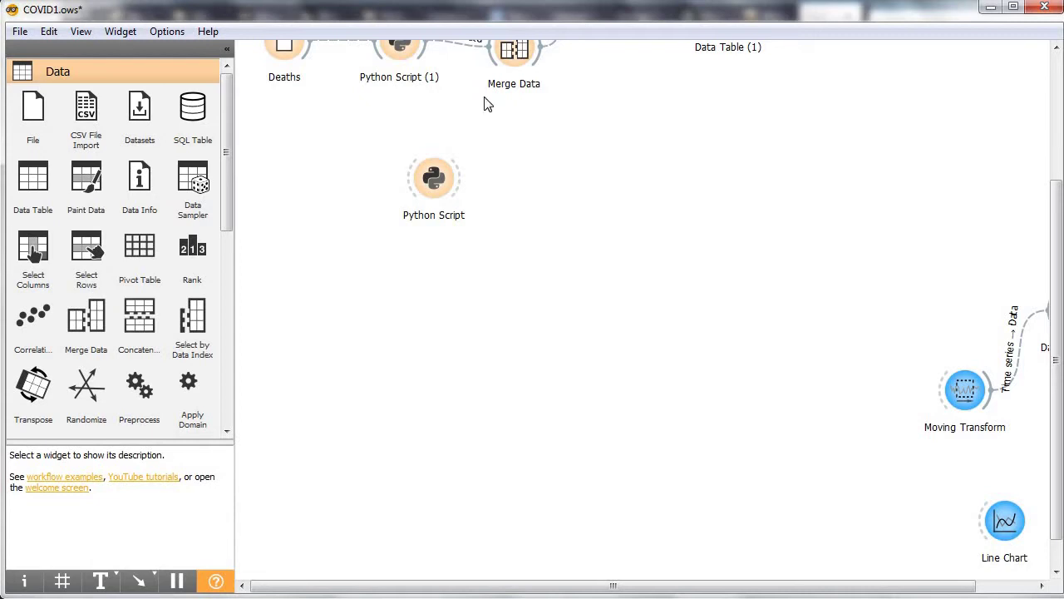
left_click_drag(37, 124, 283, 301)
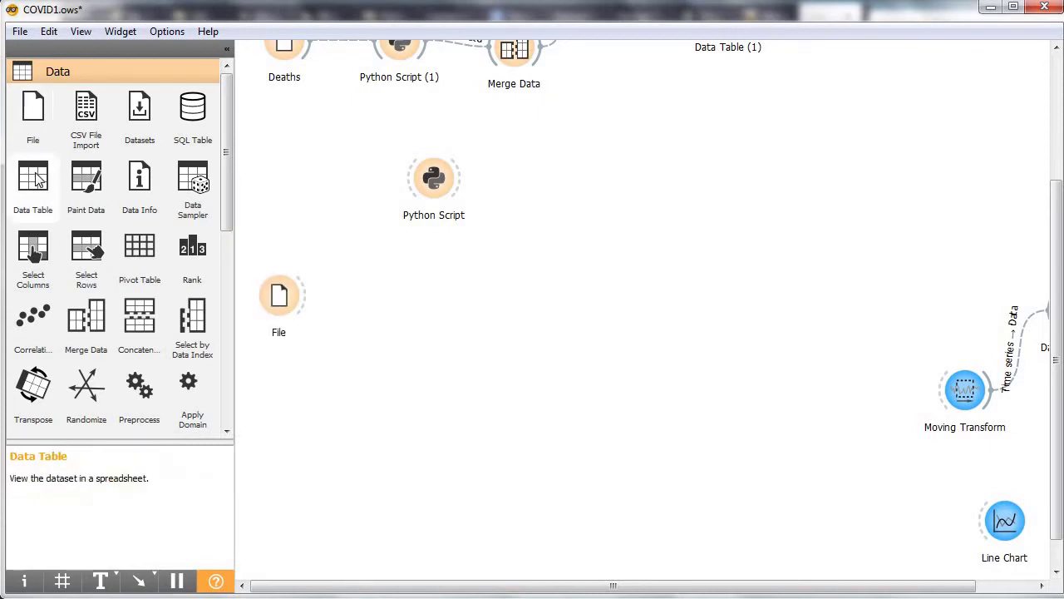
left_click_drag(64, 183, 402, 301)
left_click_drag(307, 296, 501, 284)
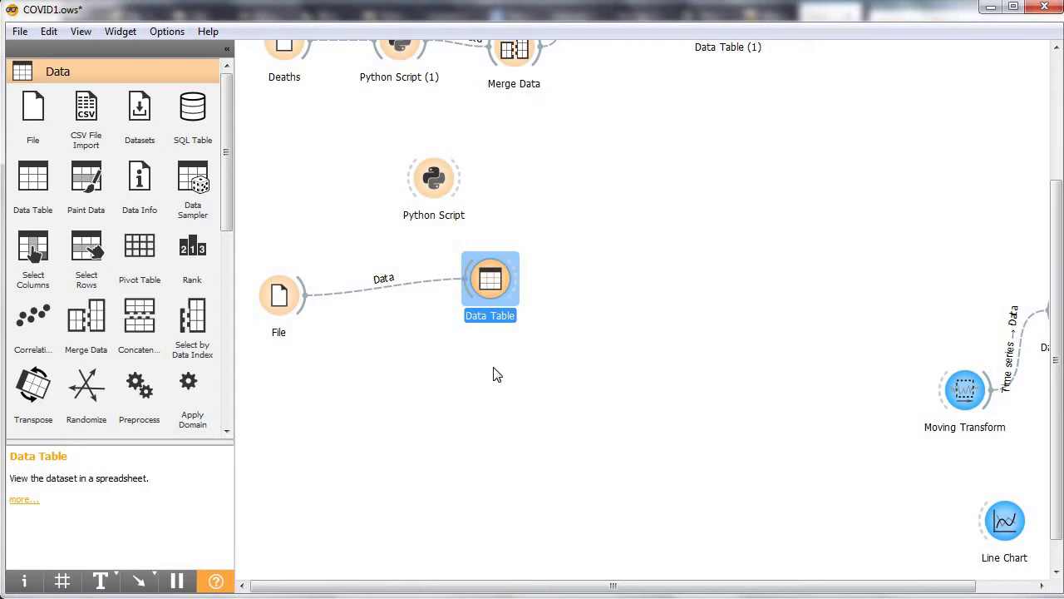
left_click(406, 309)
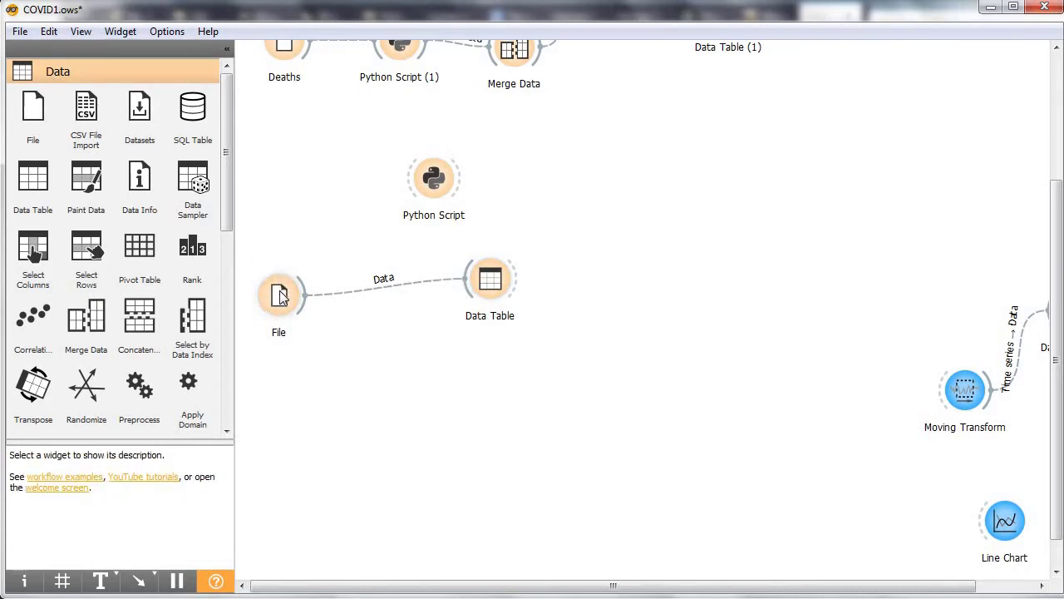
mouse_move(281, 297)
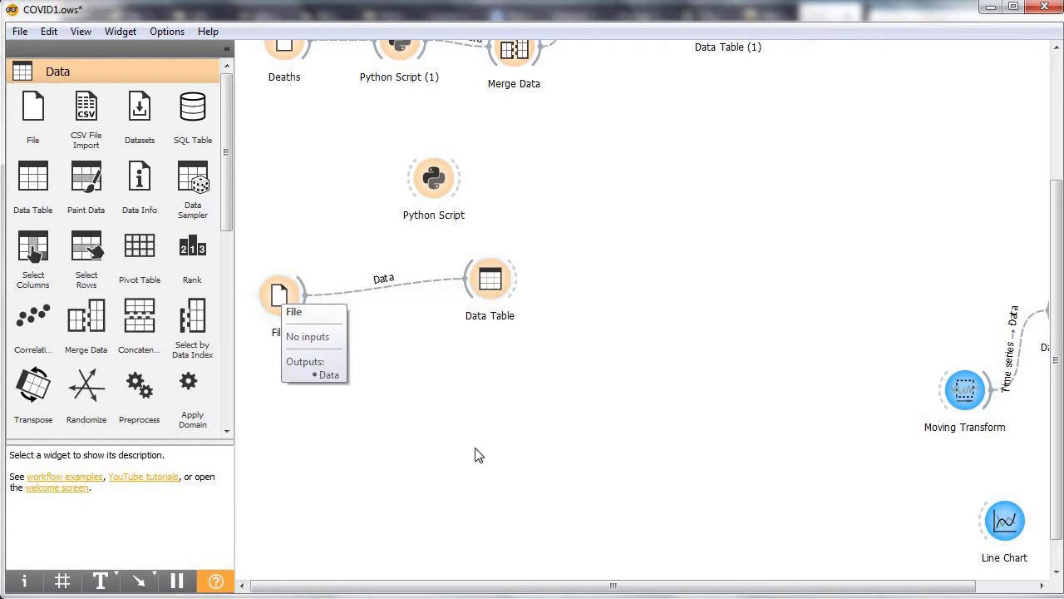
- Open the new File widget's settings, leaving iris.tab selected with no data loaded
double_click(279, 306)
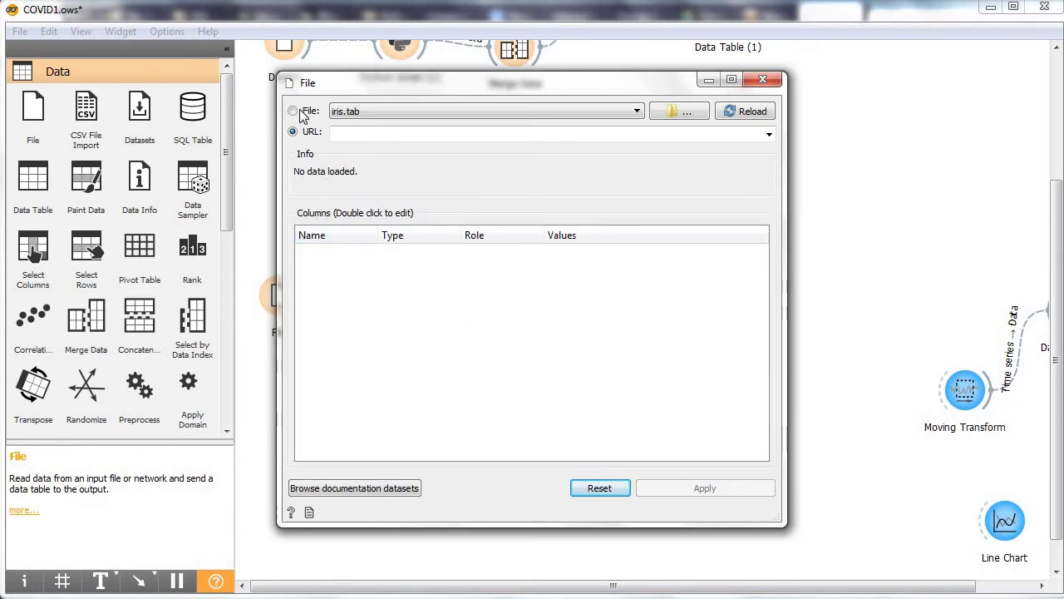
left_click(356, 112)
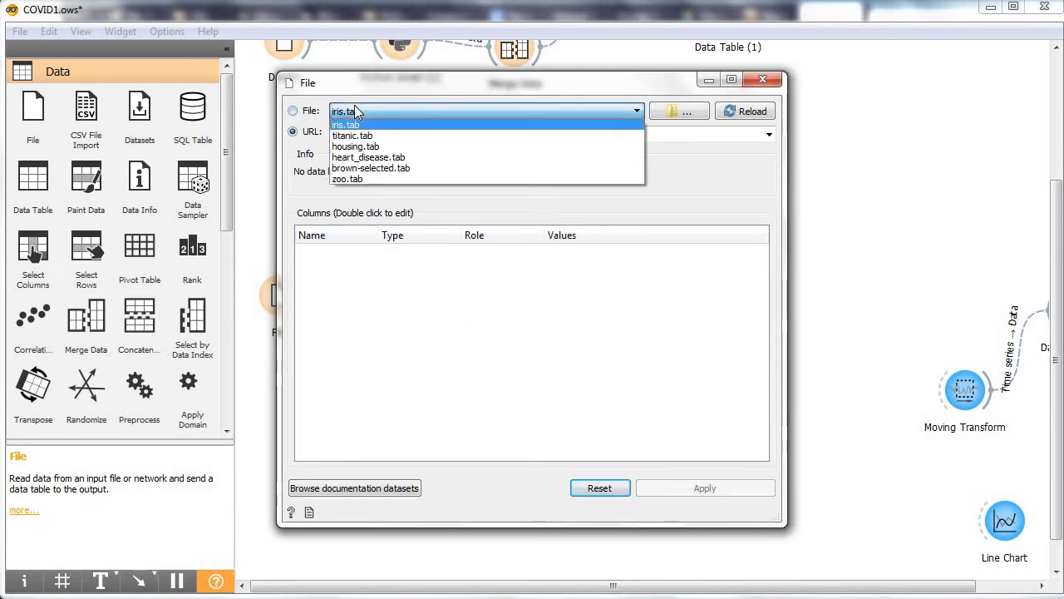
left_click(673, 135)
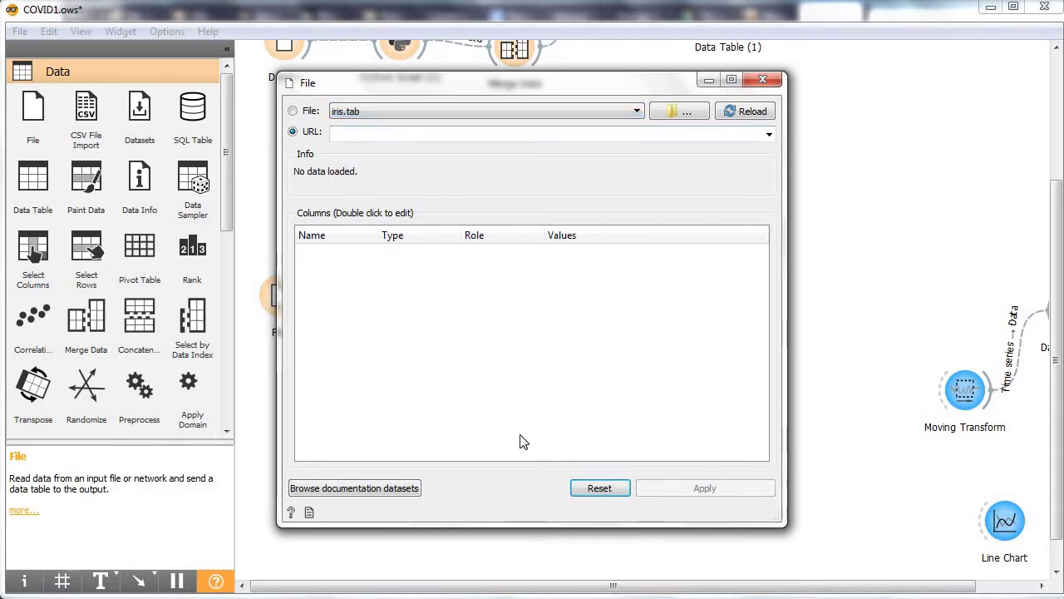
key("alt+Tab")
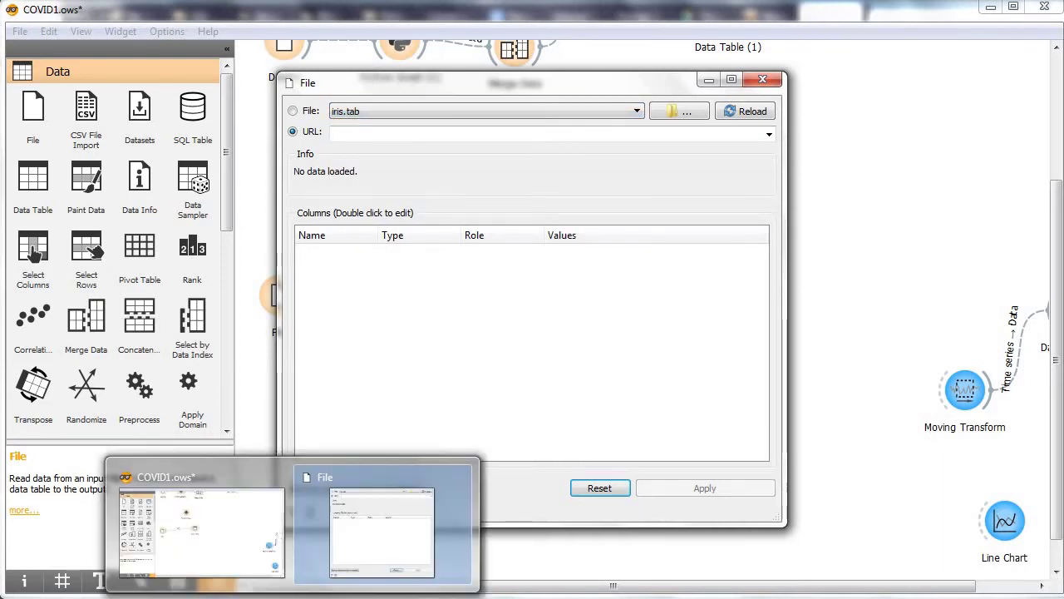
mouse_move(193, 580)
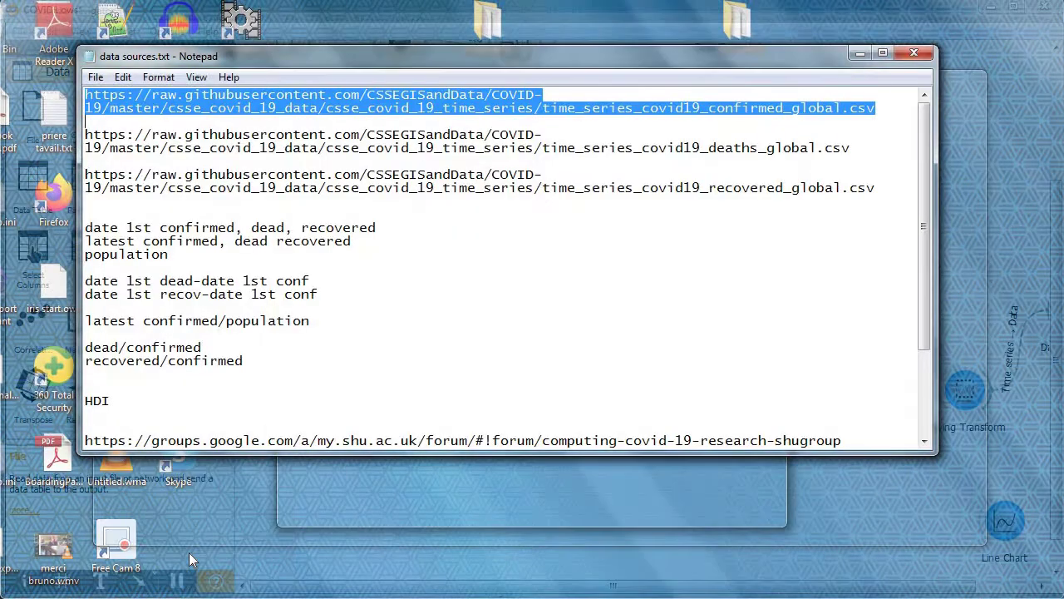
- Copy the time_series_covid19_confirmed_global.csv address from data sources.txt into the File widget's URL field
left_click(190, 555)
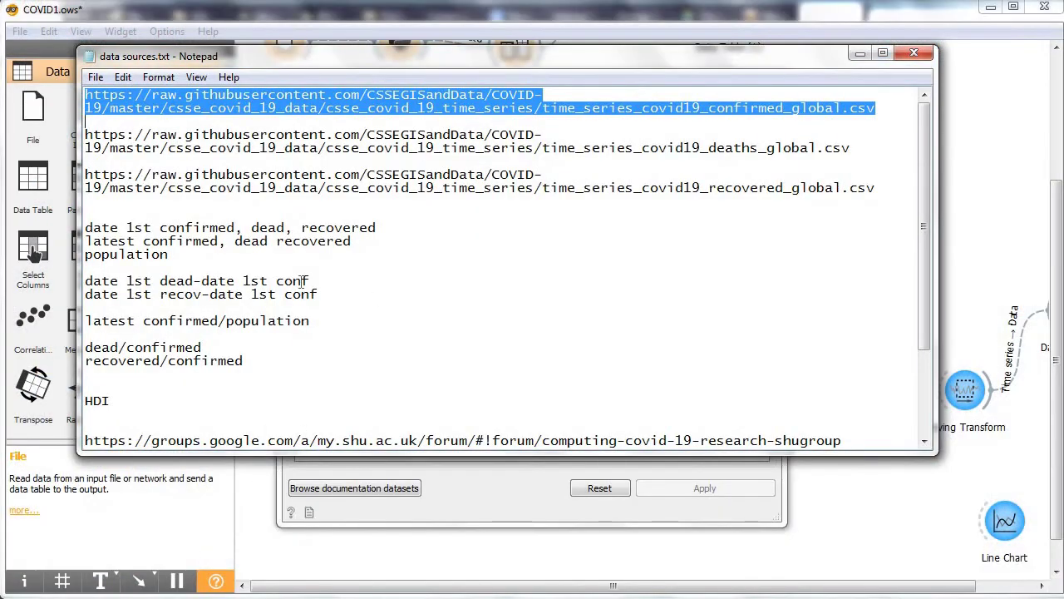
left_click(197, 110)
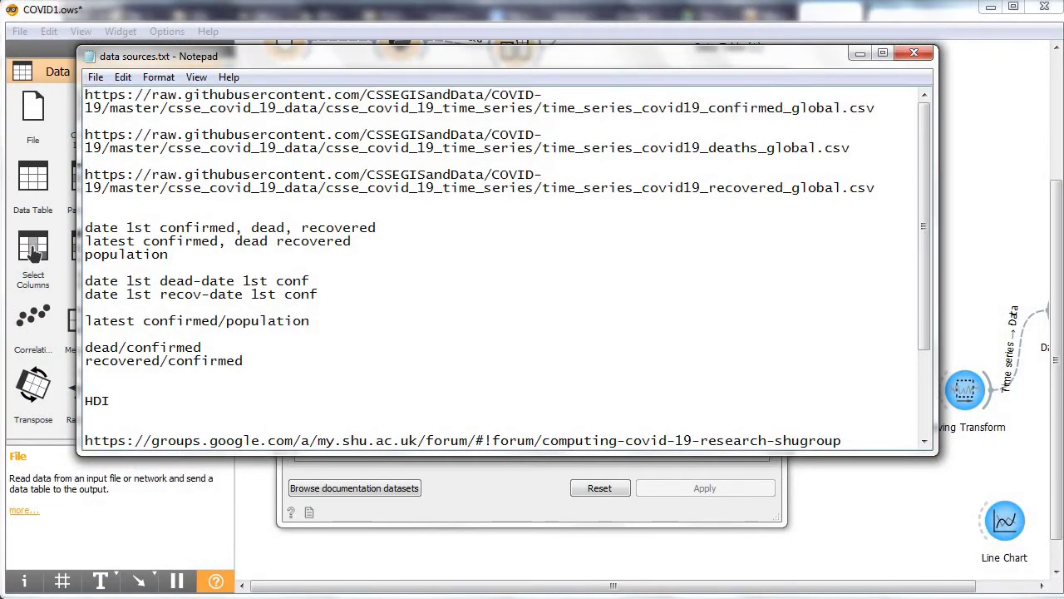
left_click_drag(878, 111, 83, 94)
key("ctrl+c")
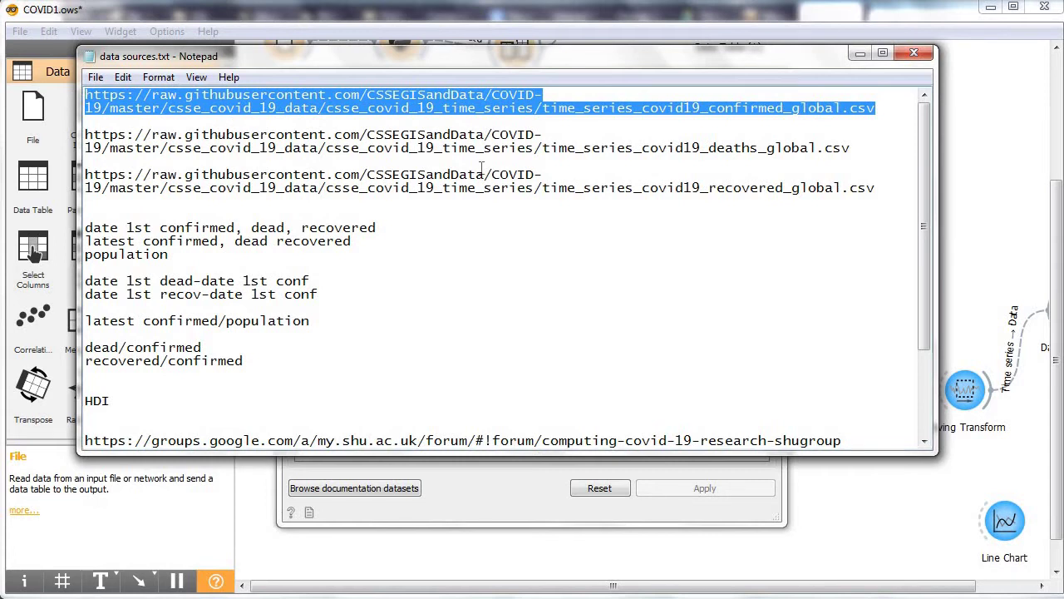
left_click(473, 479)
left_click(405, 132)
key("ctrl+v")
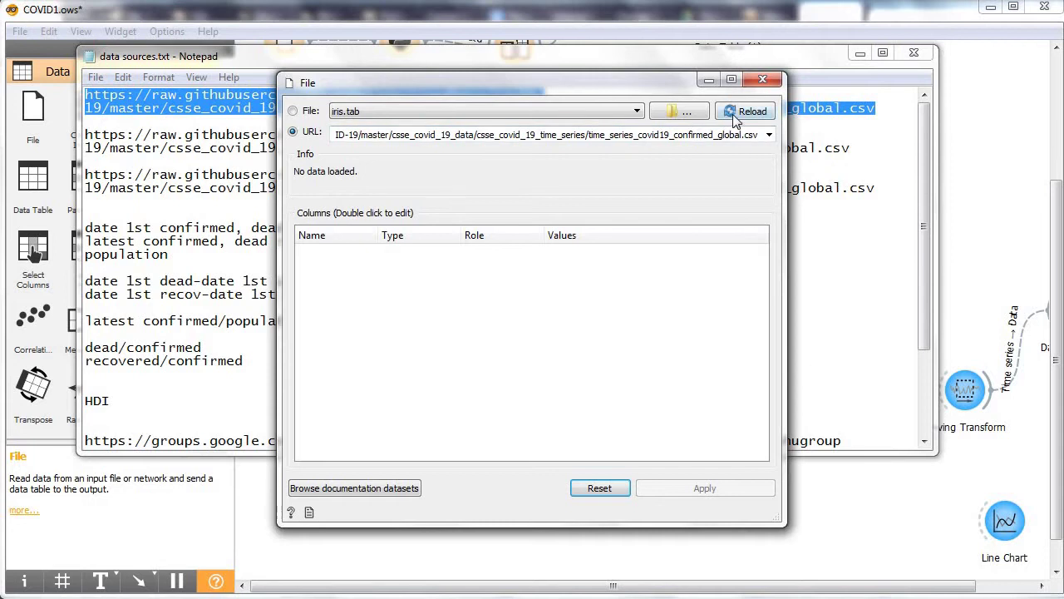
- Reload the File widget from the URL to get 263 instances, 80 features and 2 metas, then close it
left_click(858, 53)
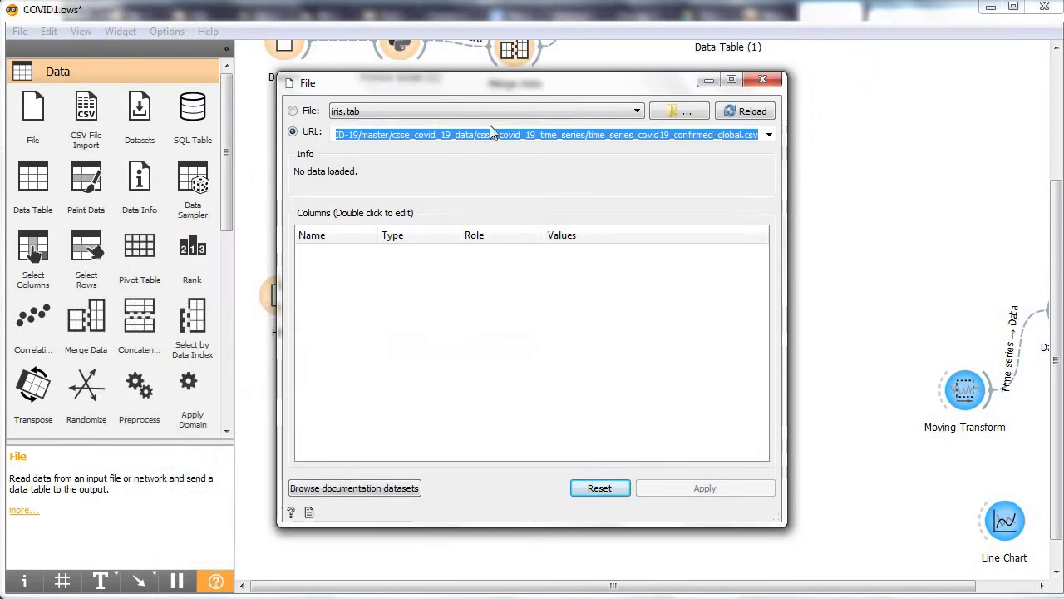
left_click_drag(513, 80, 726, 87)
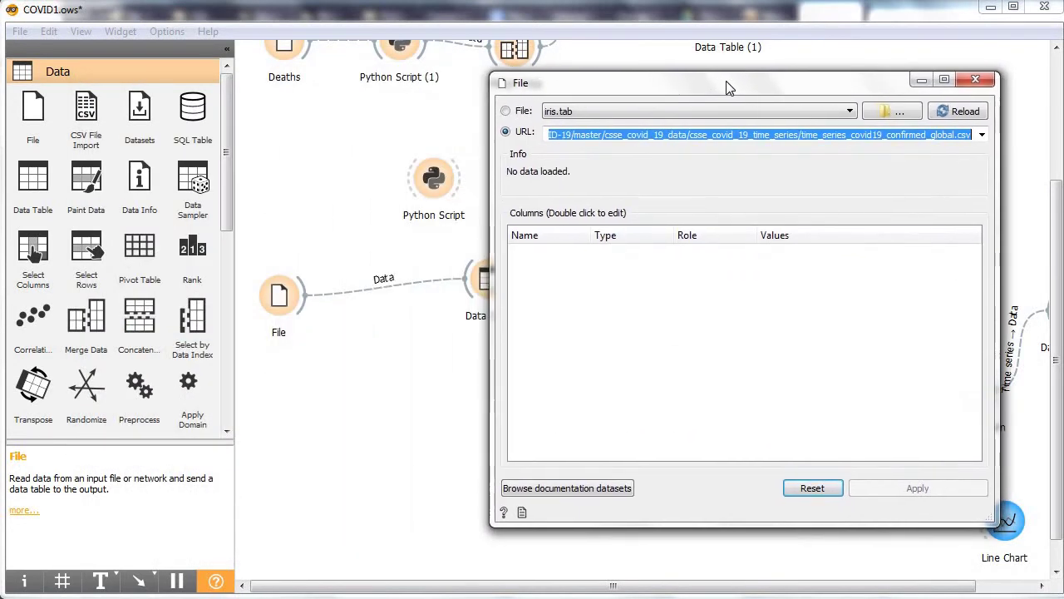
left_click(946, 117)
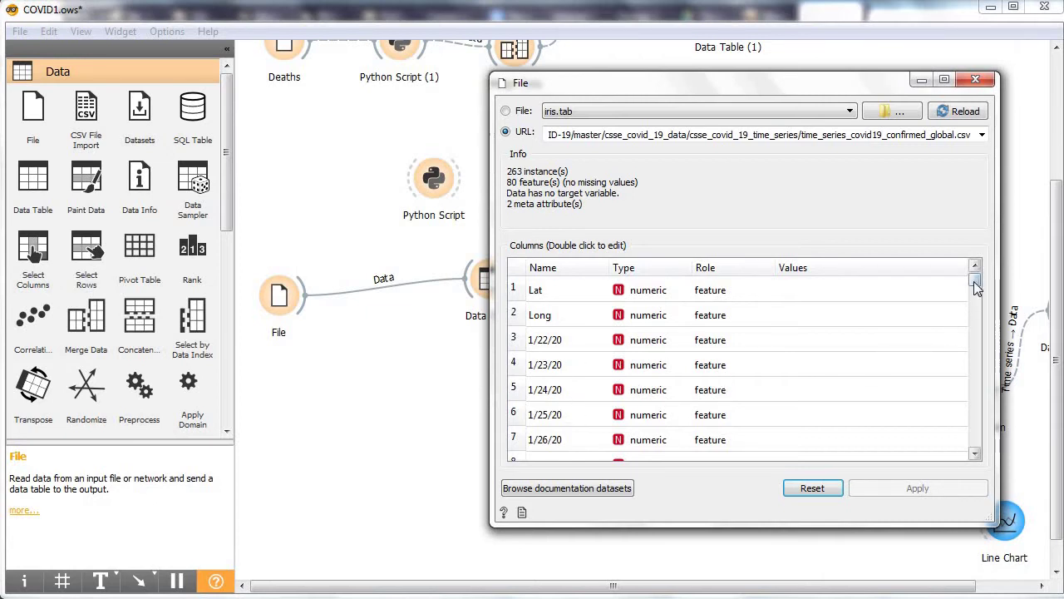
left_click_drag(976, 286, 982, 463)
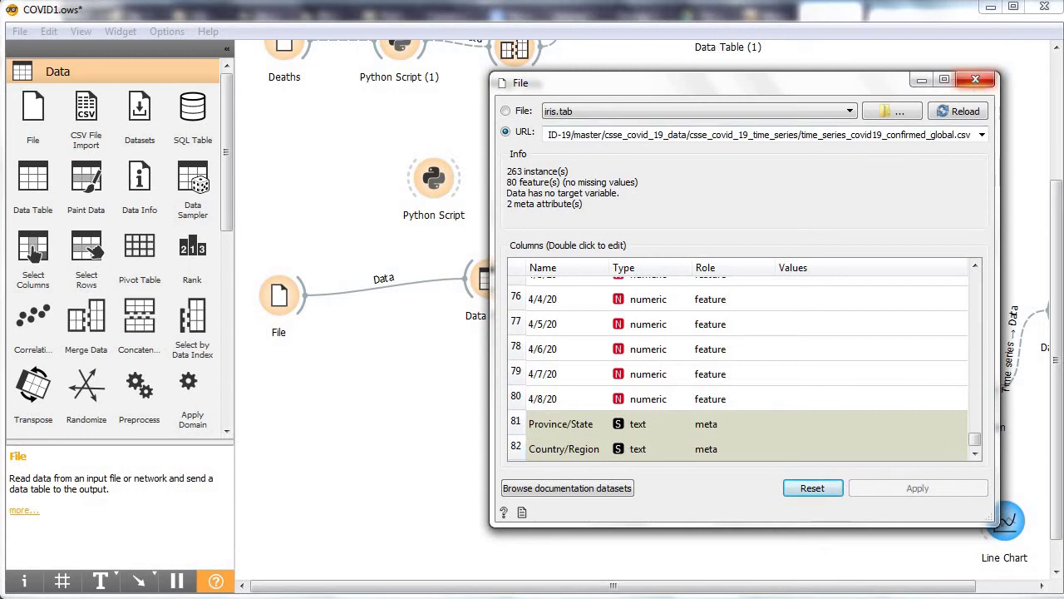
left_click(975, 80)
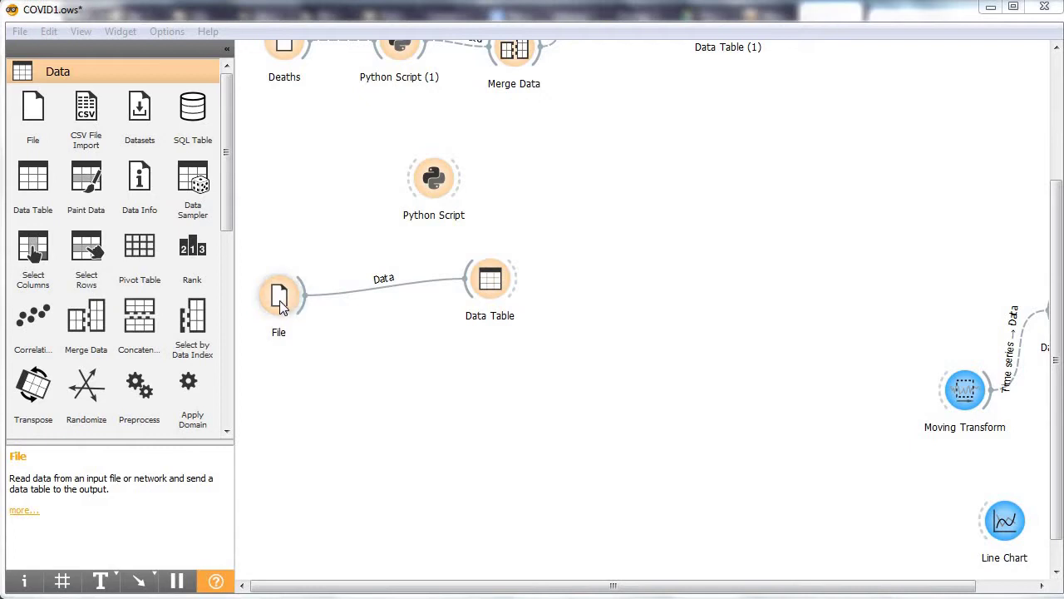
- Inspect the 263 confirmed-cases rows in the Data Table, selecting Algeria to Argentina, then close it
double_click(490, 286)
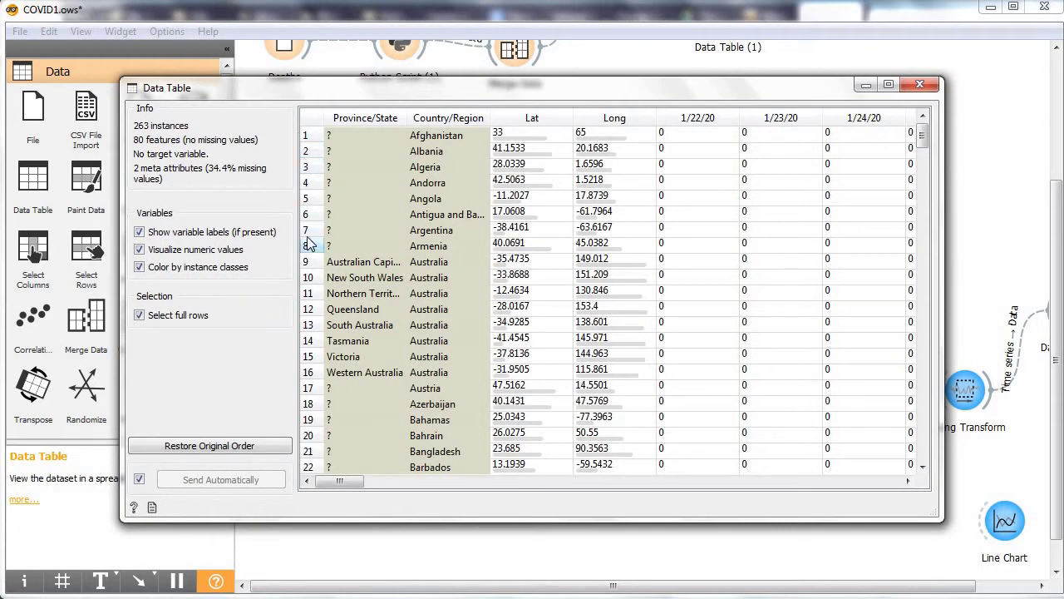
left_click_drag(308, 239, 371, 233)
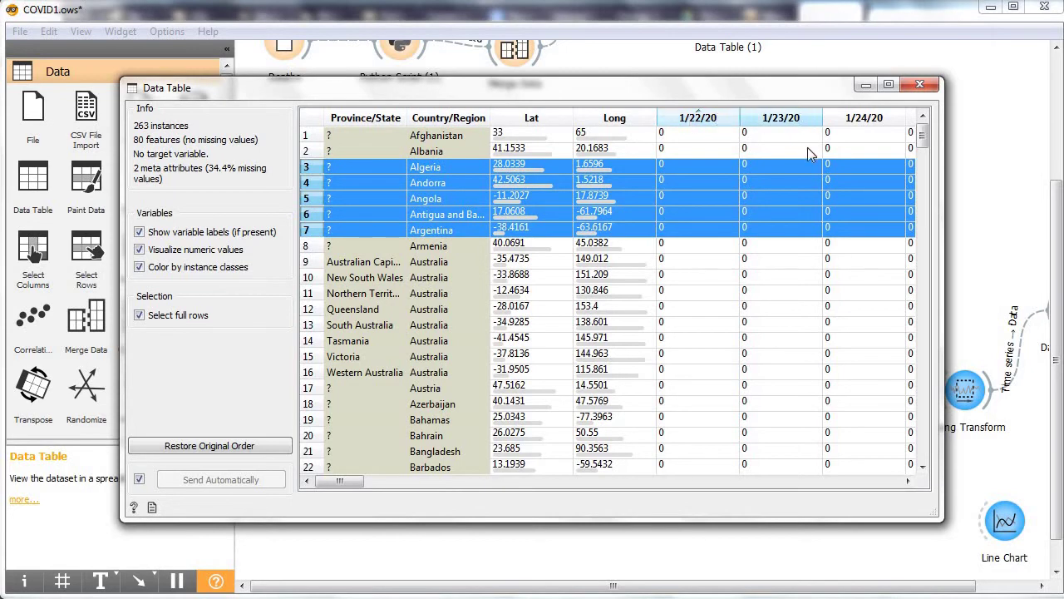
left_click_drag(922, 137, 962, 462)
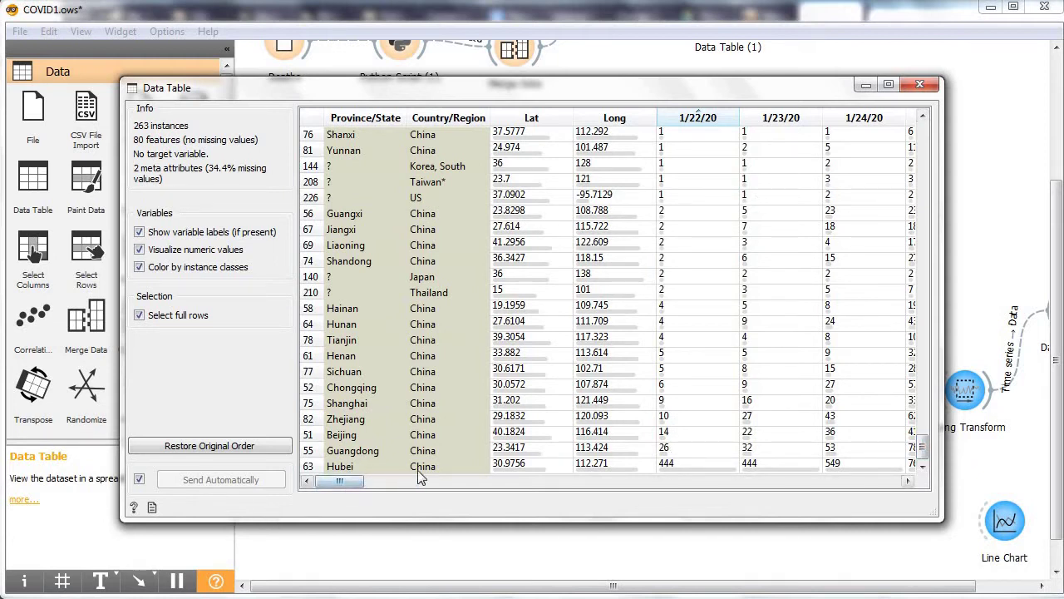
left_click(919, 84)
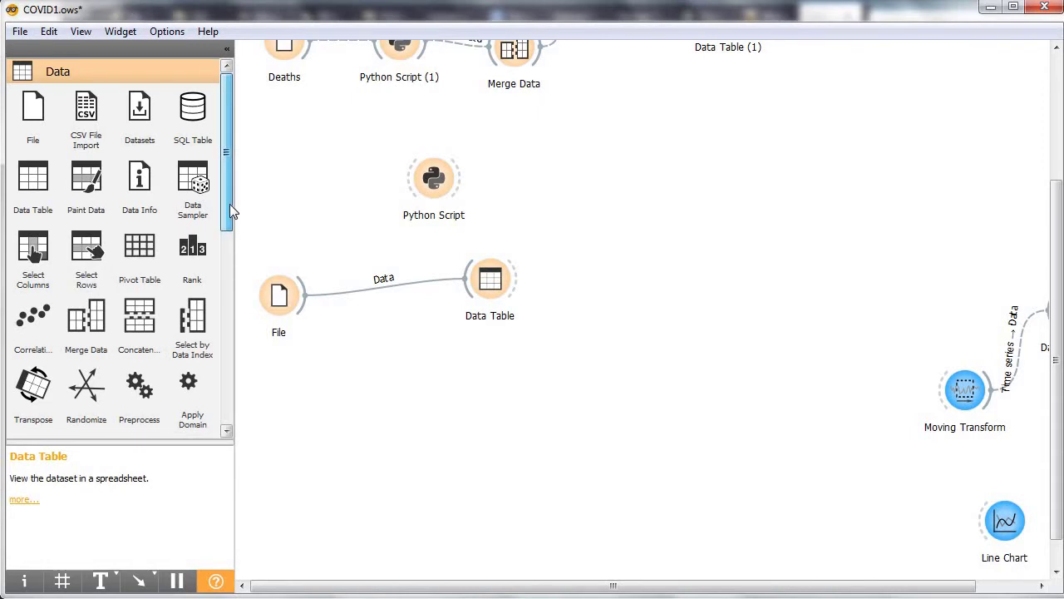
- Add a Line Plot fed by the File data, preview its chart, and arrange the Data Table and Line Plot nodes
scroll(230, 214, "down", 5)
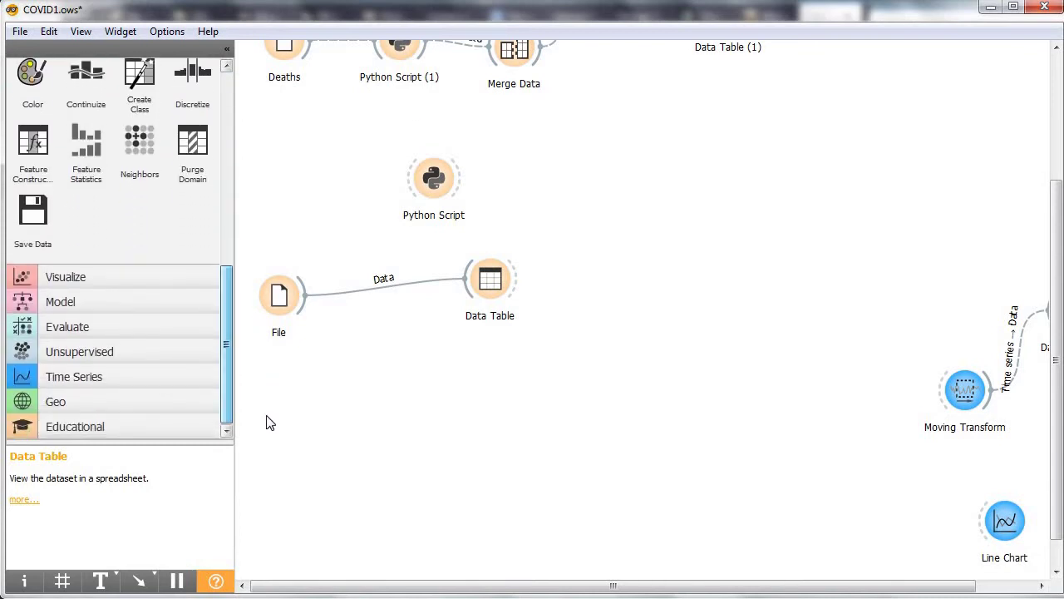
left_click(83, 280)
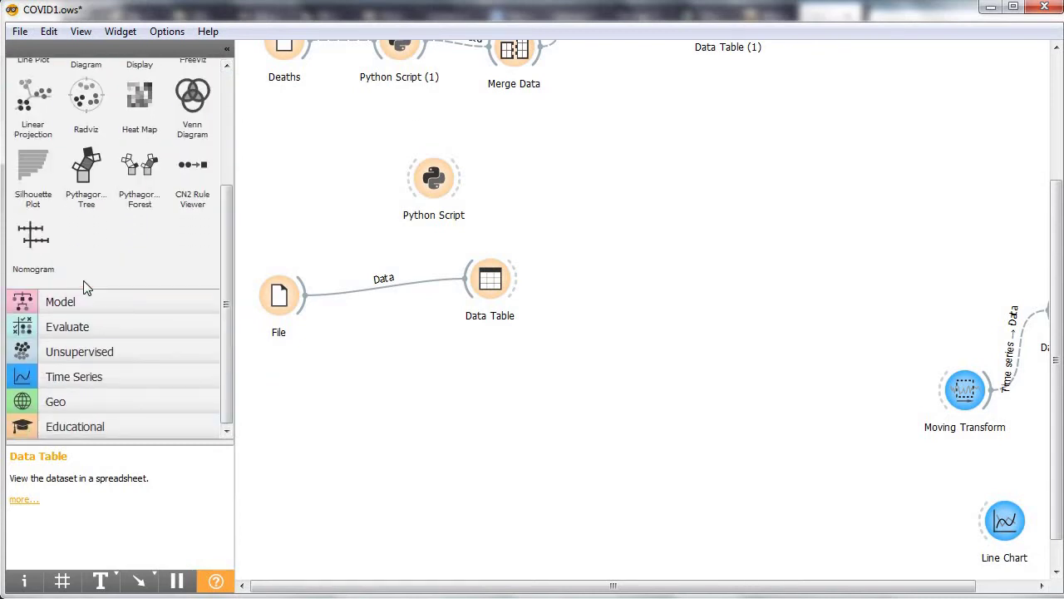
scroll(228, 268, "up", 3)
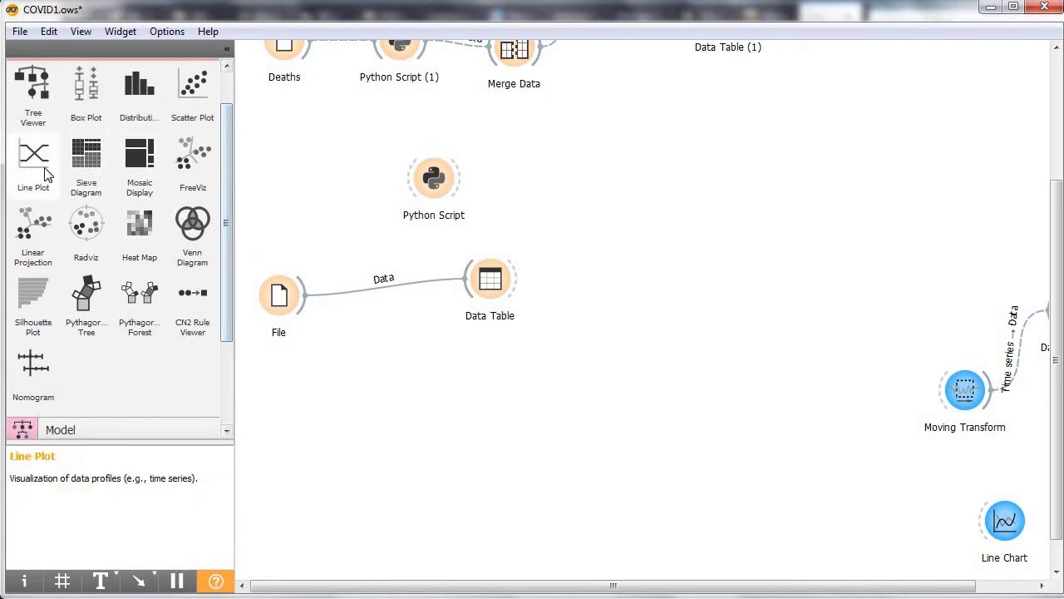
left_click_drag(42, 170, 510, 409)
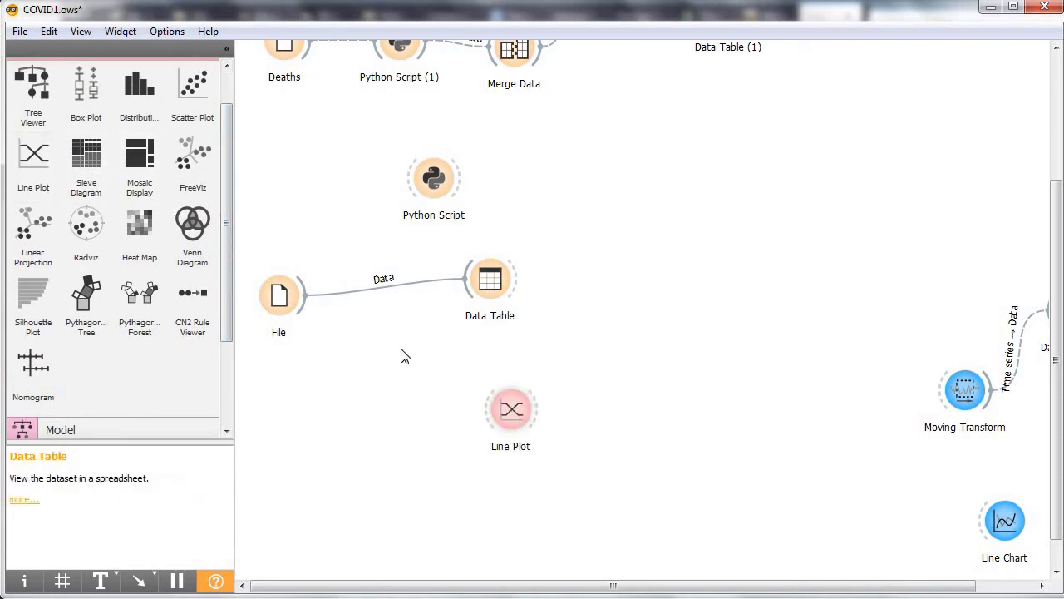
left_click_drag(301, 301, 488, 412)
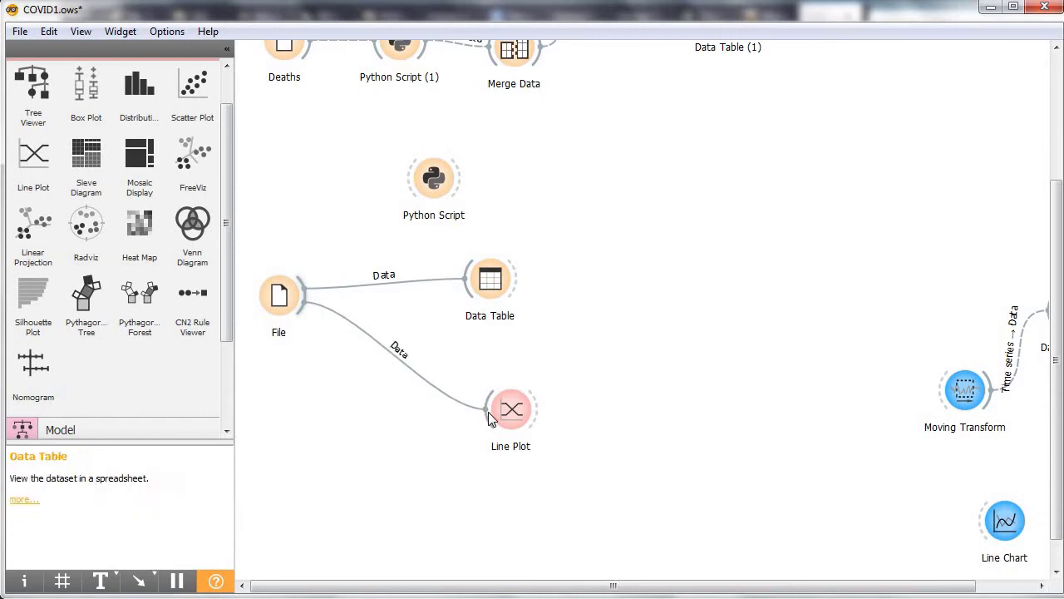
double_click(532, 412)
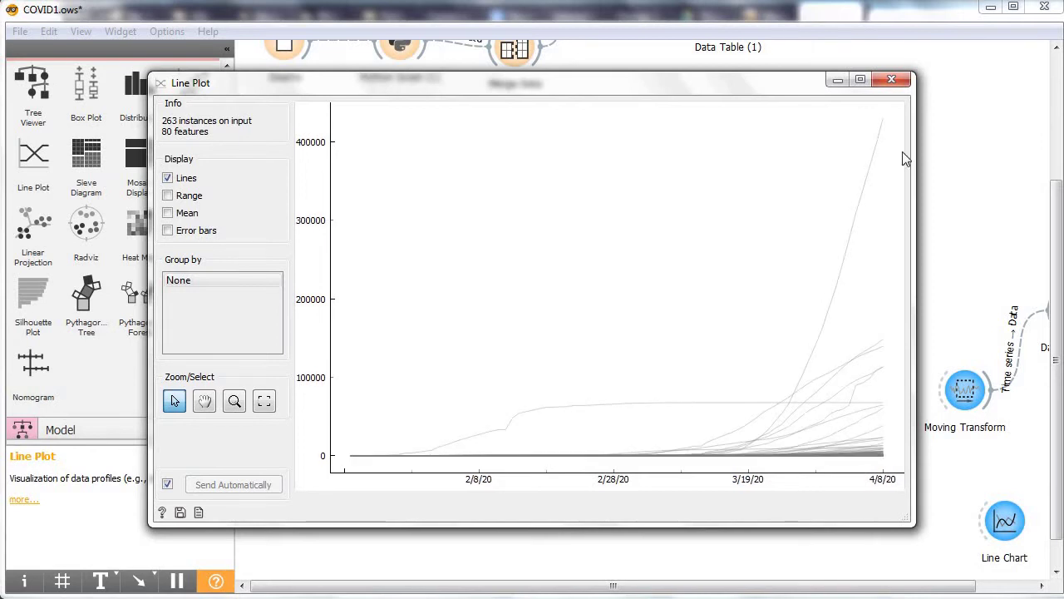
left_click(889, 79)
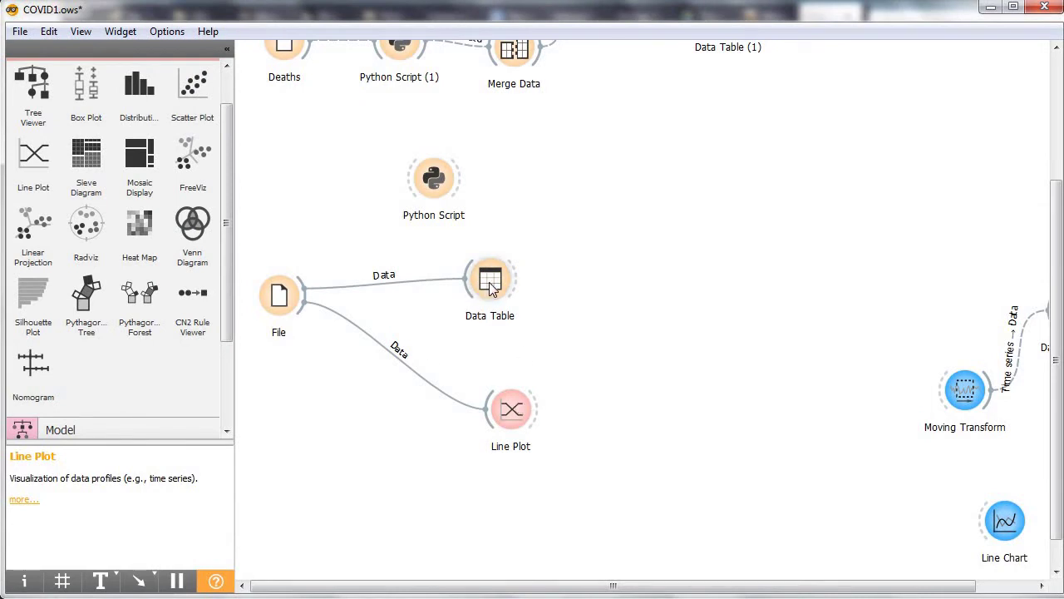
left_click_drag(511, 286, 687, 304)
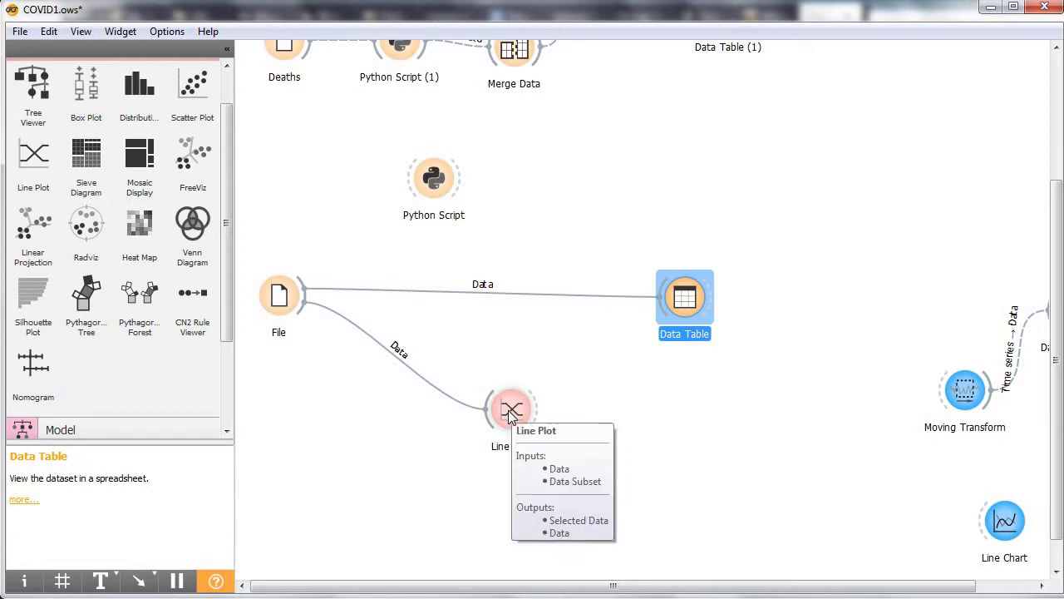
left_click_drag(510, 416, 474, 382)
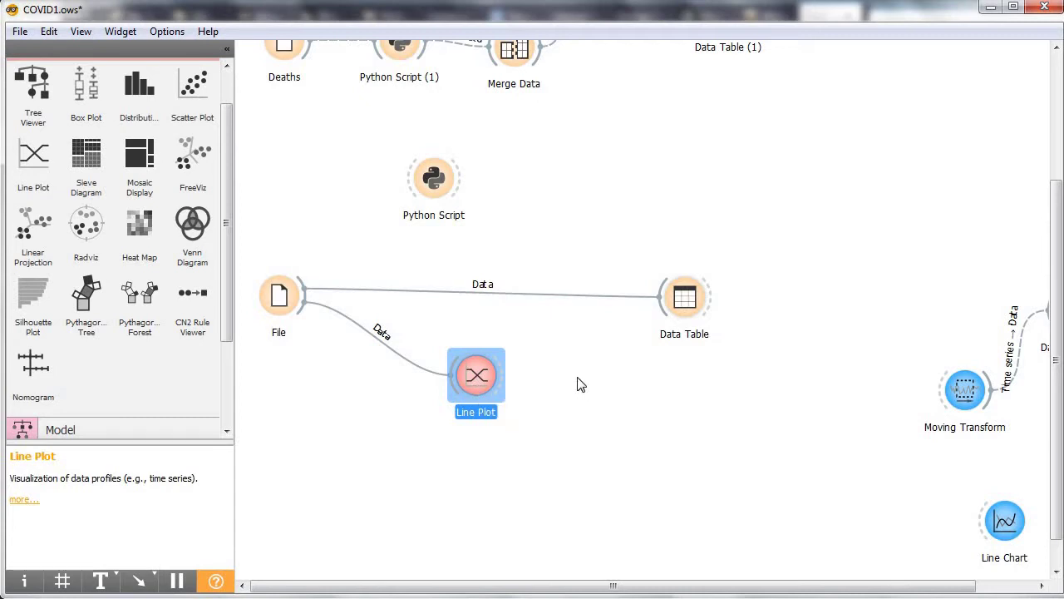
- Select the three steepest rising curves (Italy, Spain, US) in the Line Plot
double_click(487, 381)
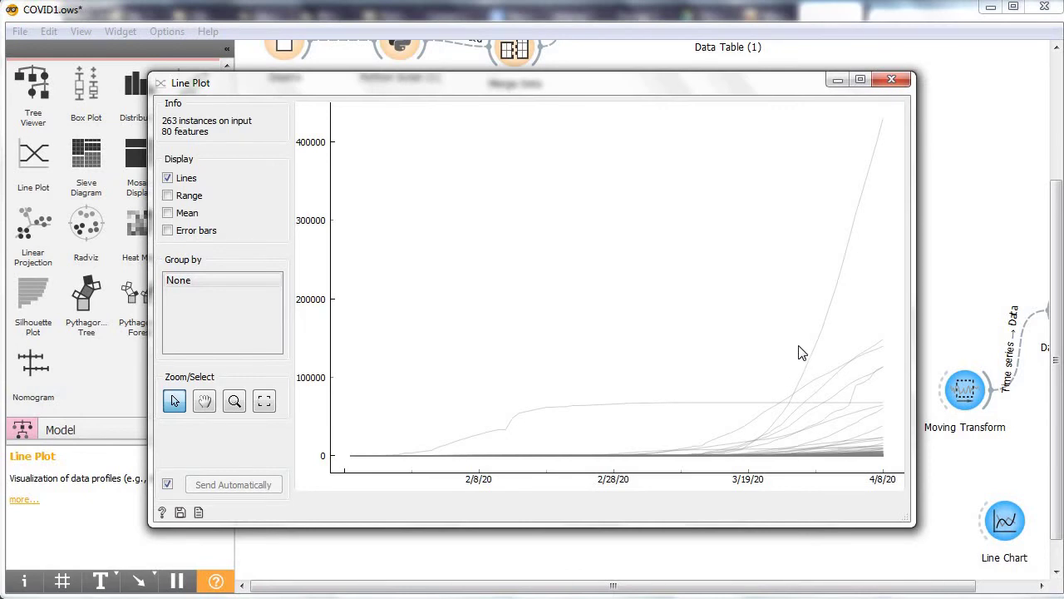
left_click_drag(798, 344, 849, 383)
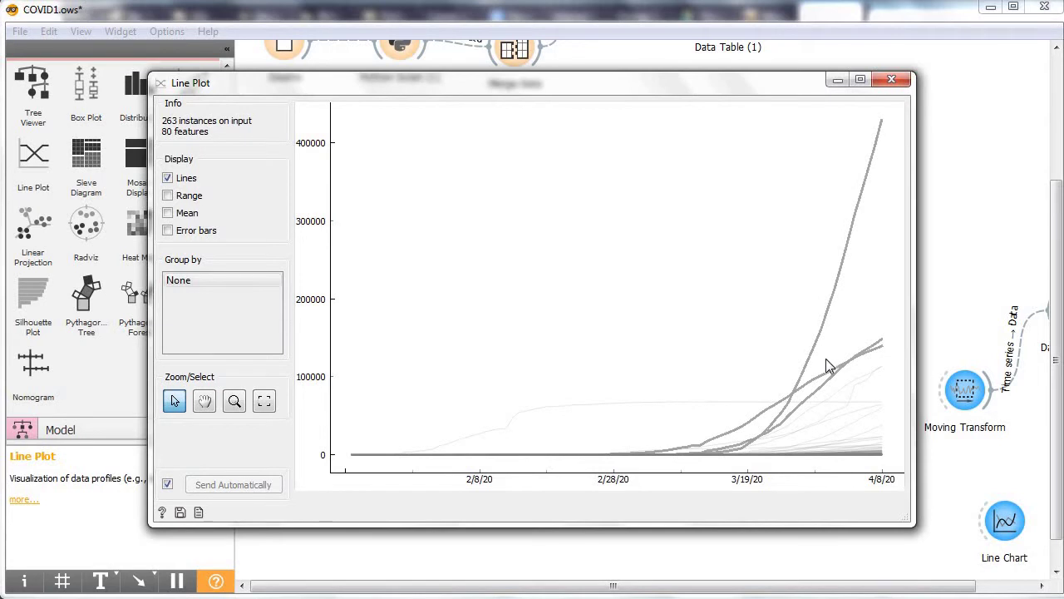
left_click(892, 80)
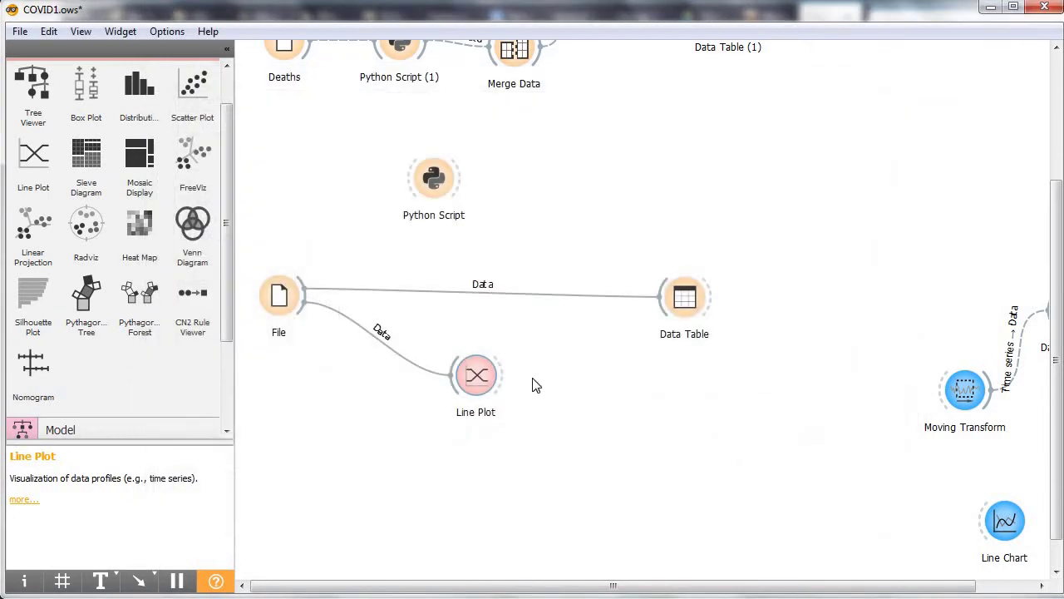
- Connect the Line Plot's Selected Data to the Data Table and remove the direct File to Data Table link
left_click_drag(501, 378, 660, 304)
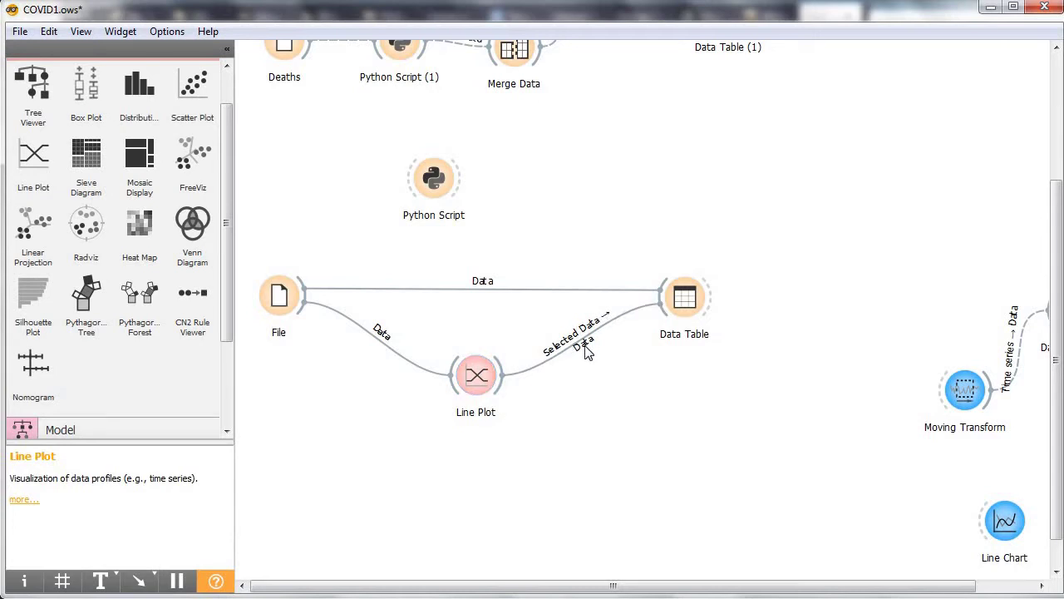
double_click(583, 348)
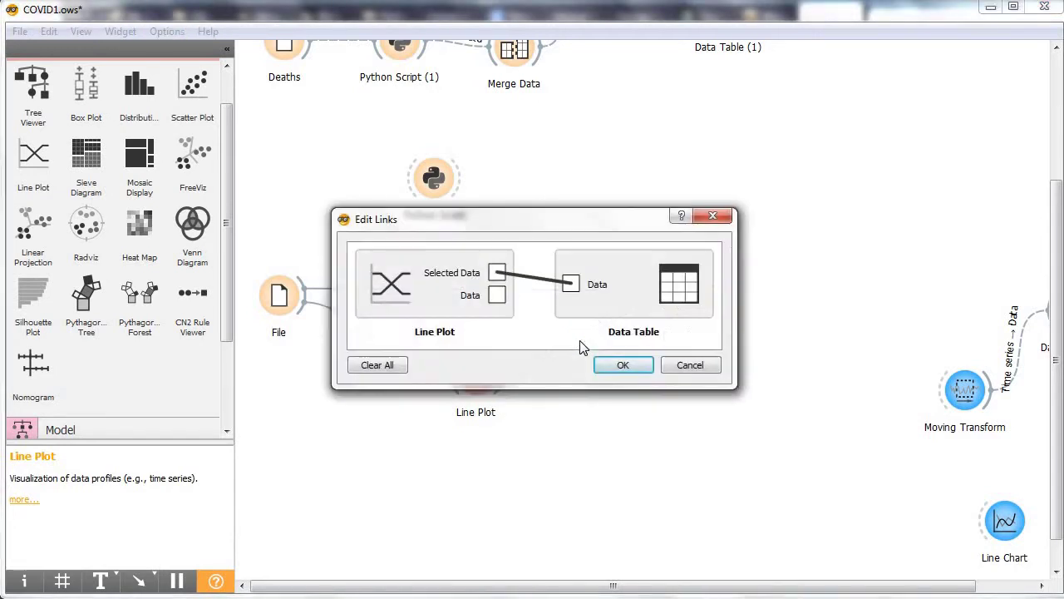
left_click(693, 368)
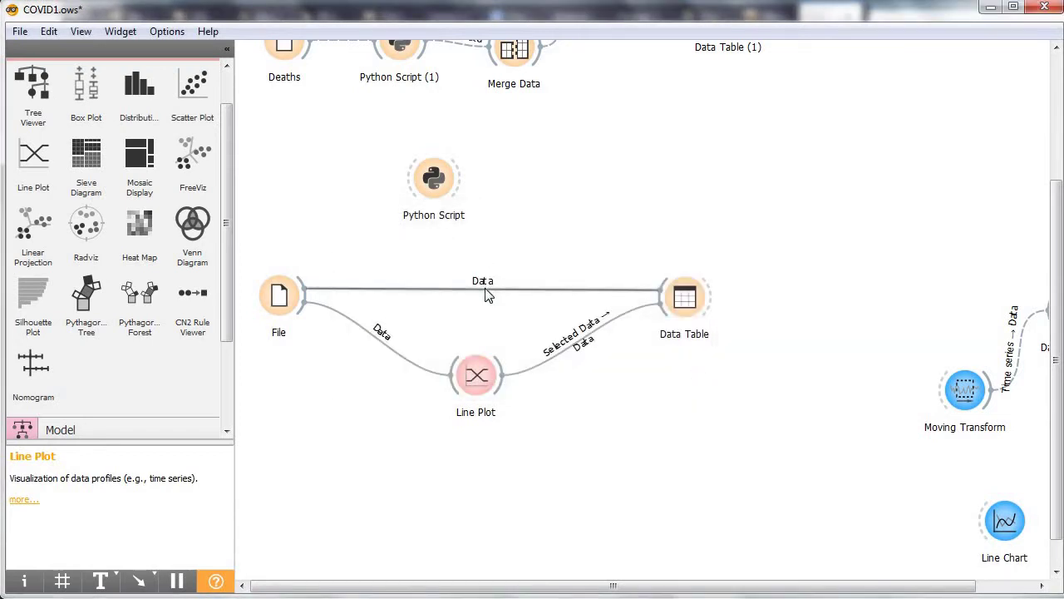
right_click(488, 295)
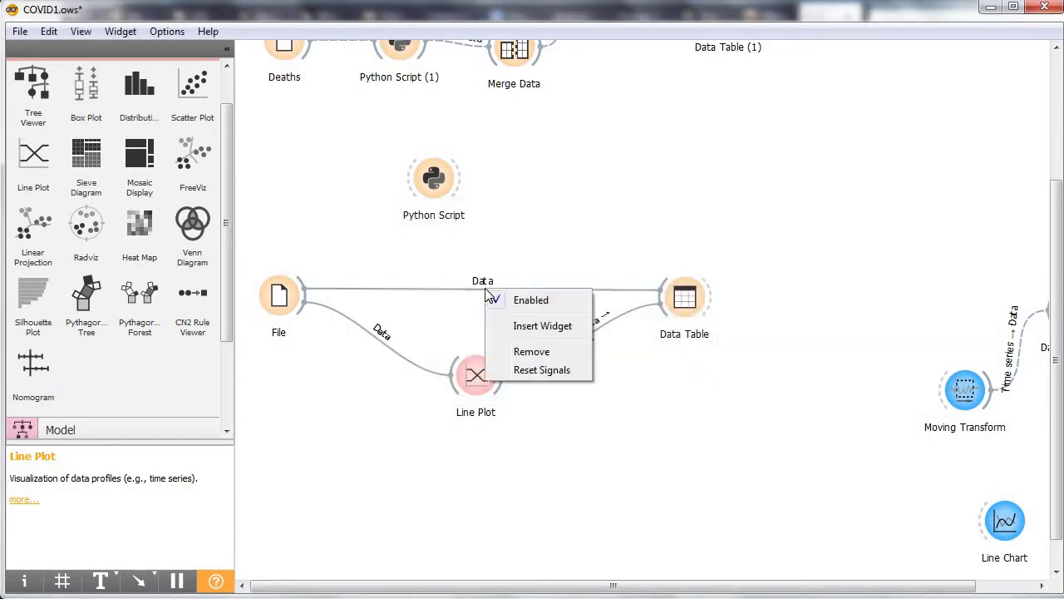
left_click(521, 350)
- Arrange the Data Table and Line Plot windows side by side, resizing both
double_click(685, 301)
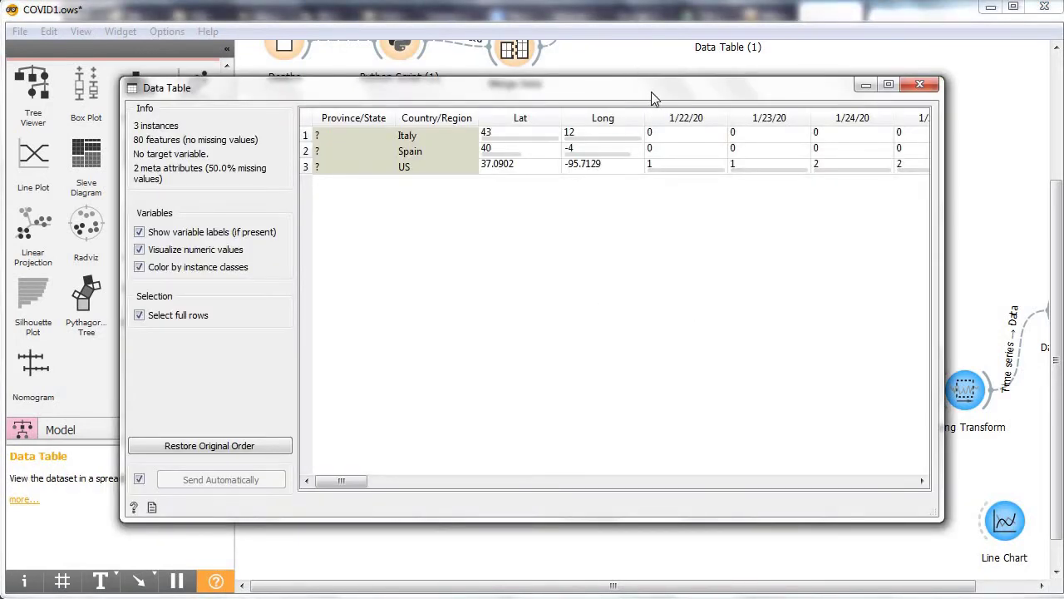
left_click_drag(651, 92, 772, 28)
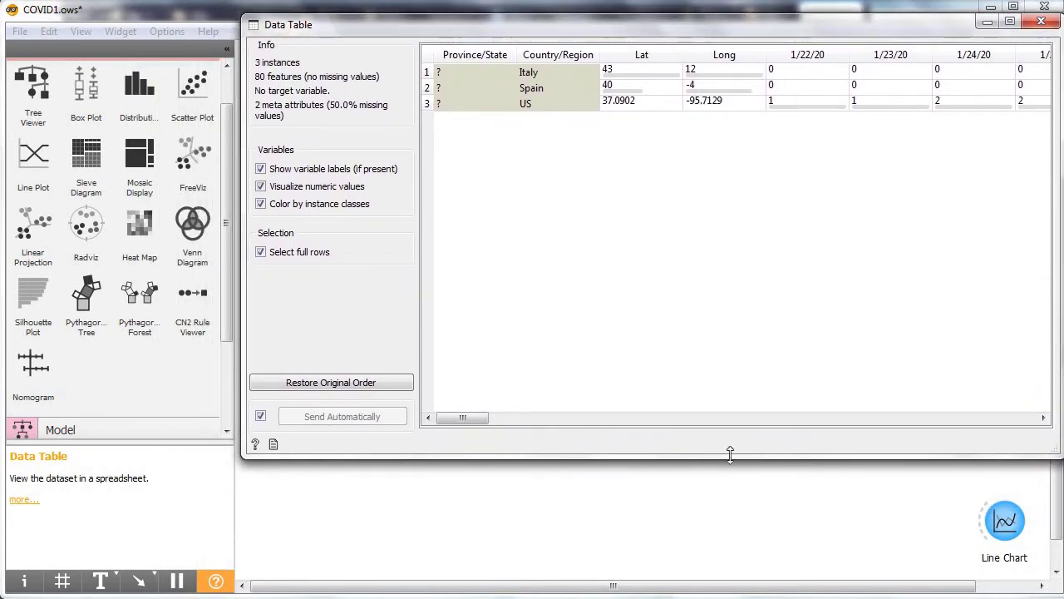
left_click_drag(729, 453, 732, 355)
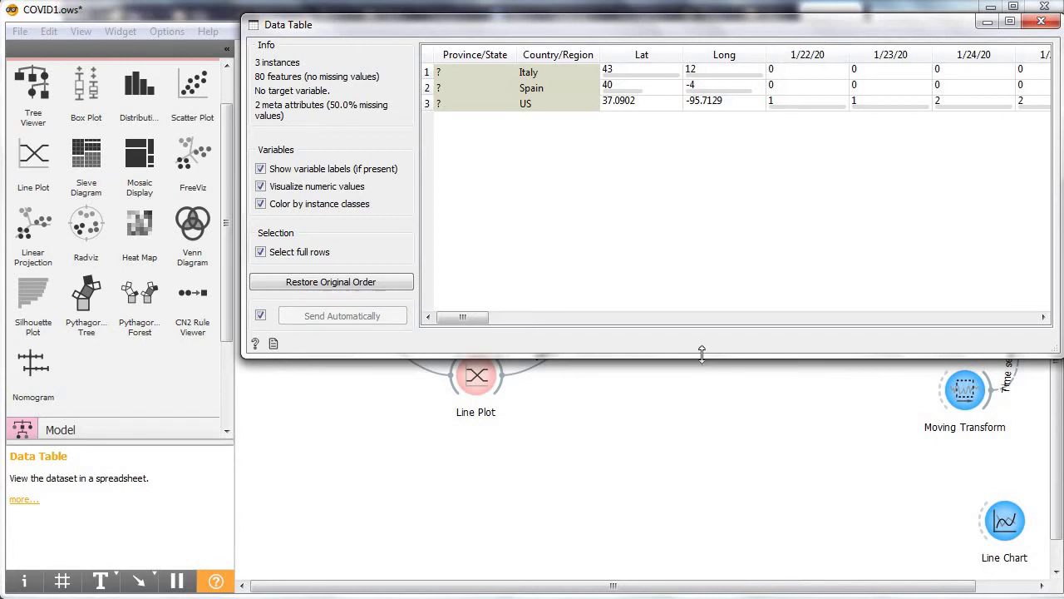
left_click_drag(702, 353, 702, 353)
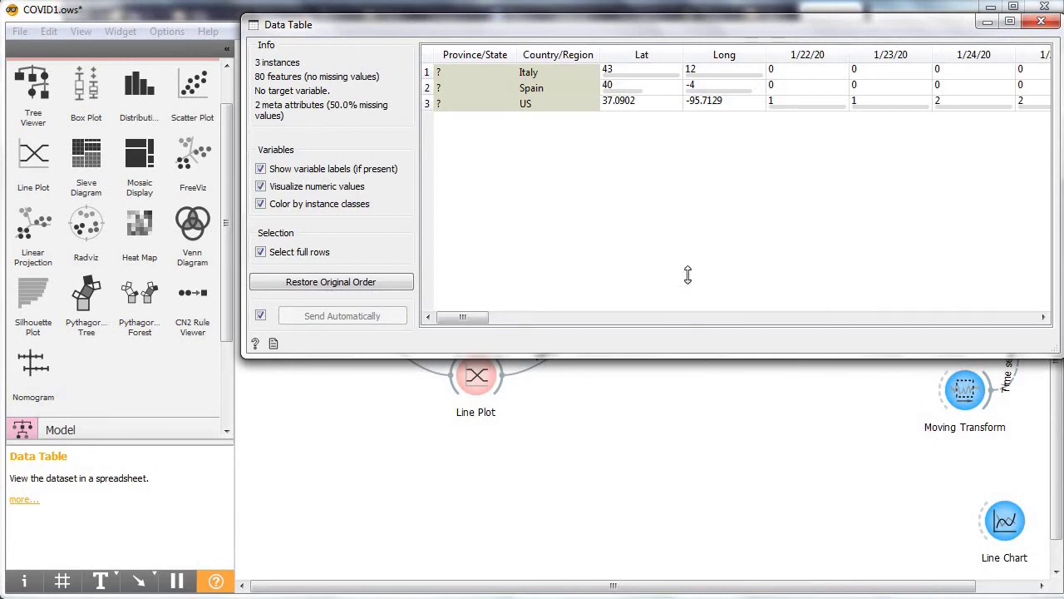
double_click(462, 388)
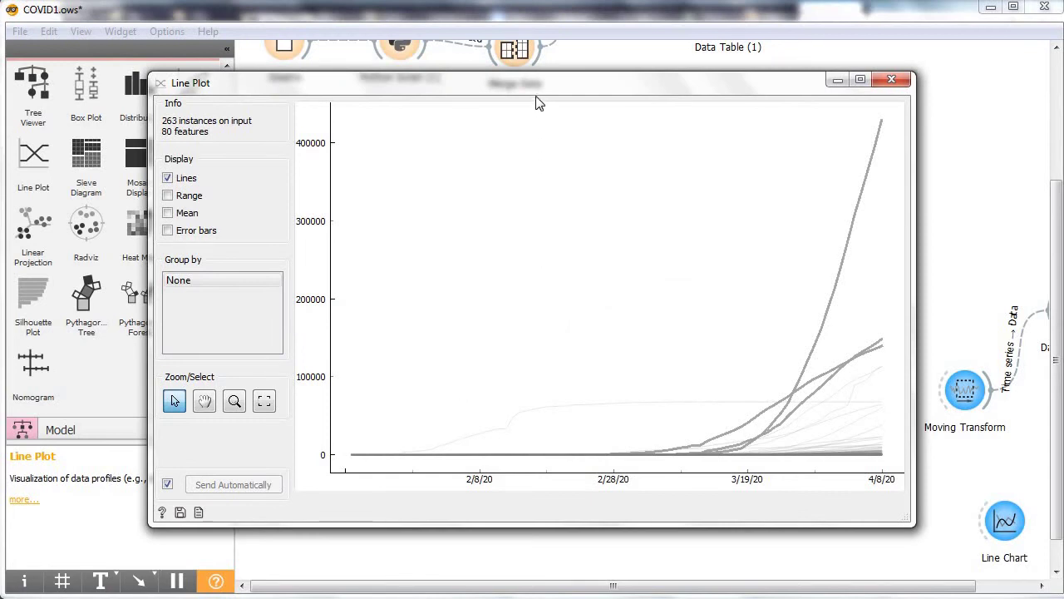
left_click_drag(533, 83, 394, 142)
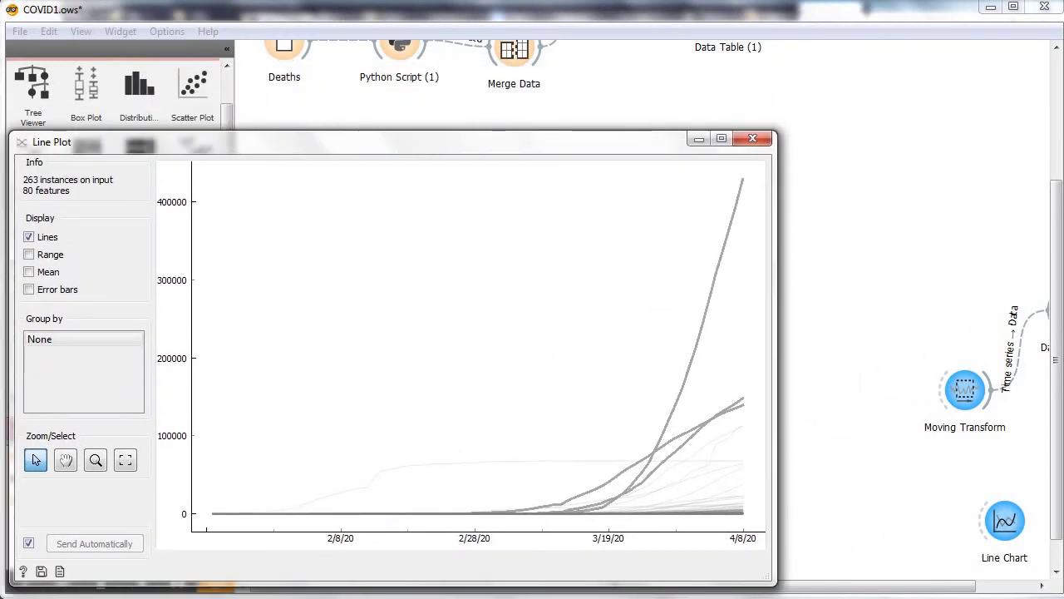
mouse_move(218, 587)
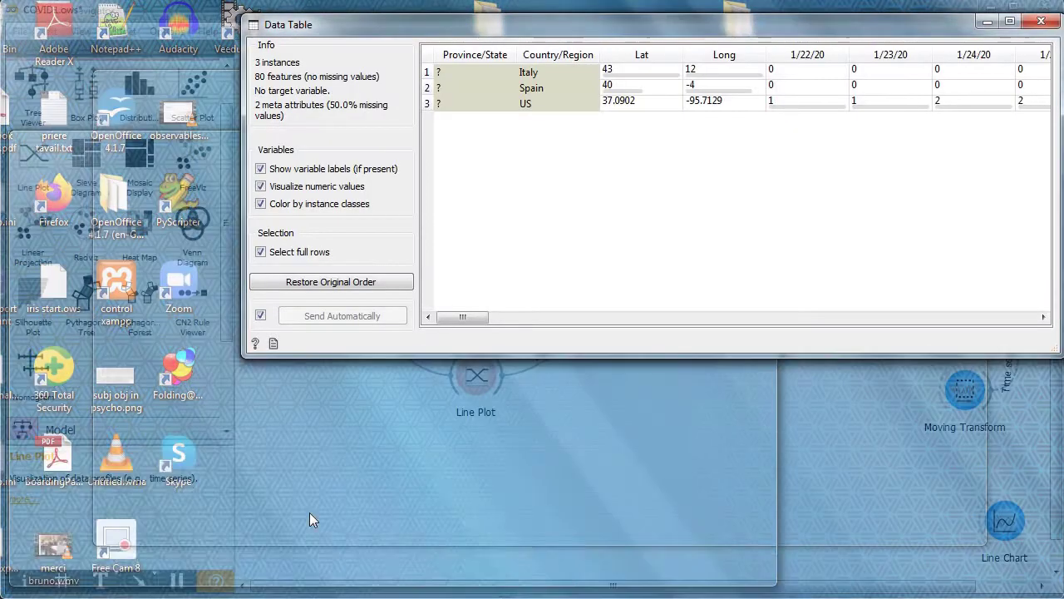
left_click(309, 513)
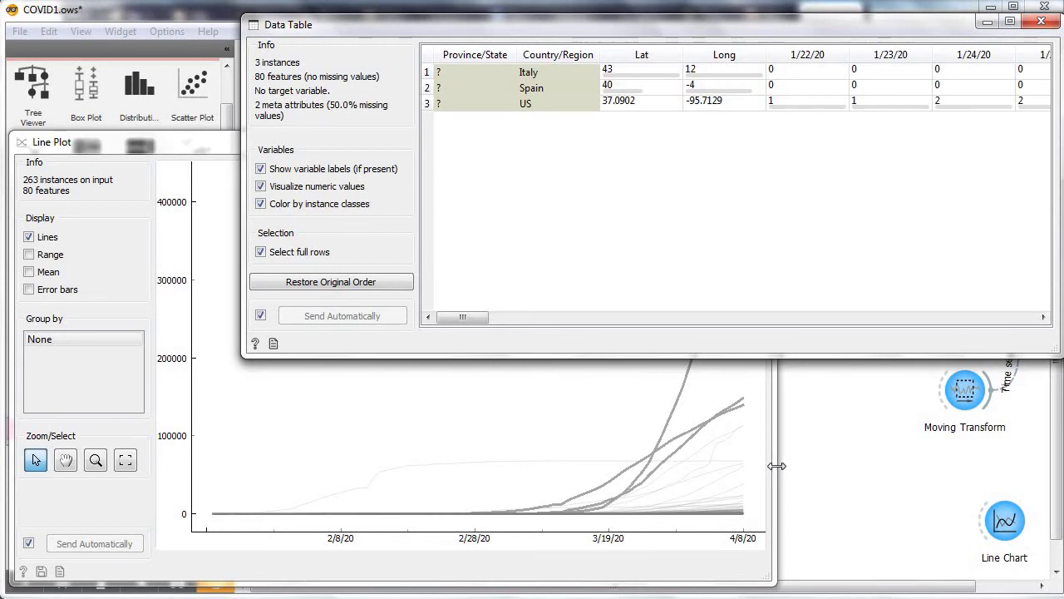
left_click_drag(774, 465, 410, 411)
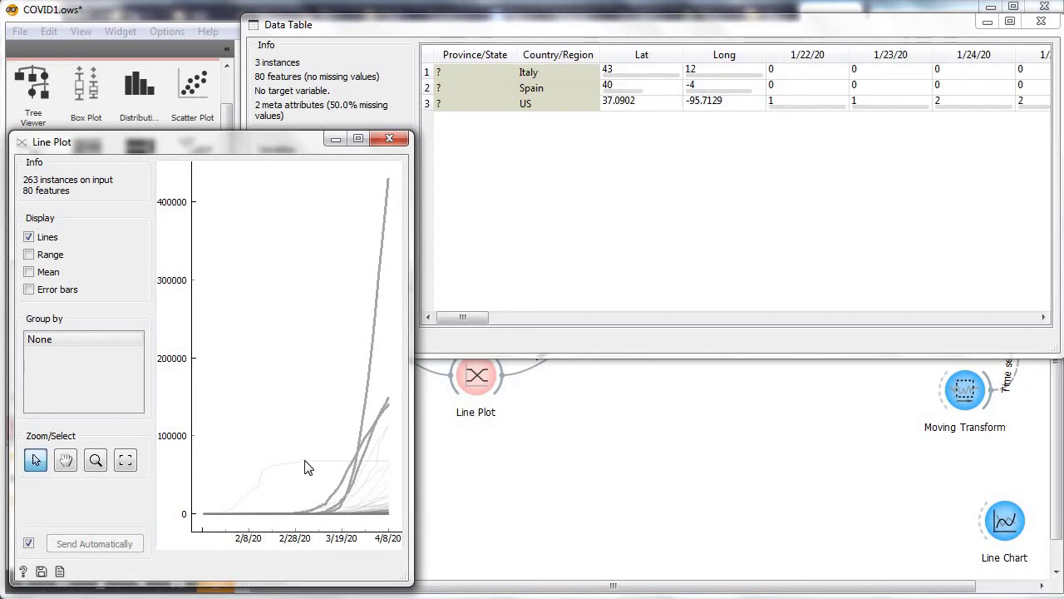
- Select the Hubei curve and the many low curves so the table lists 247 rows
left_click_drag(307, 475, 309, 477)
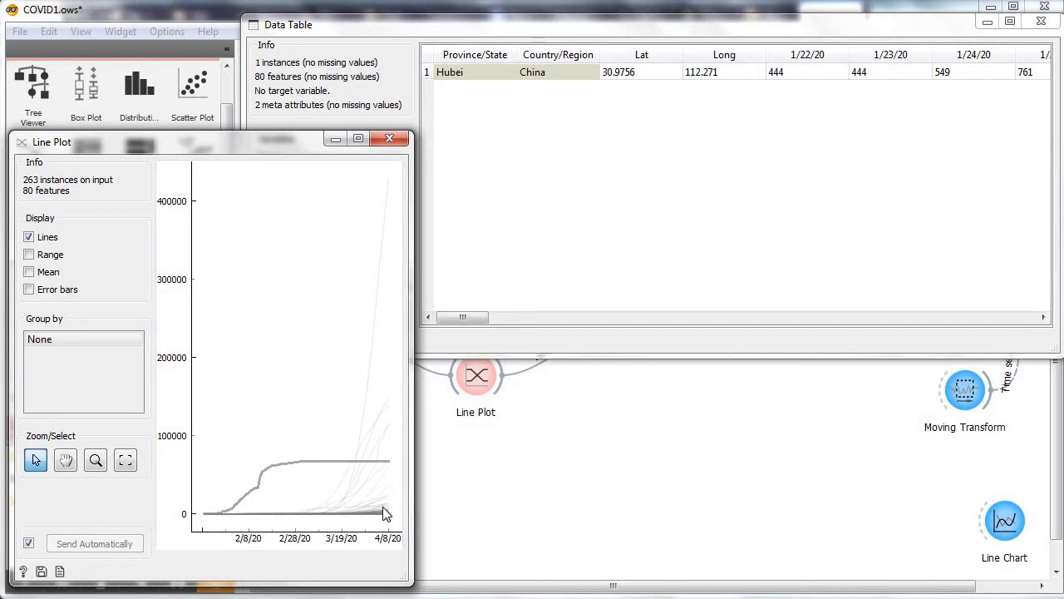
left_click_drag(384, 508, 382, 521)
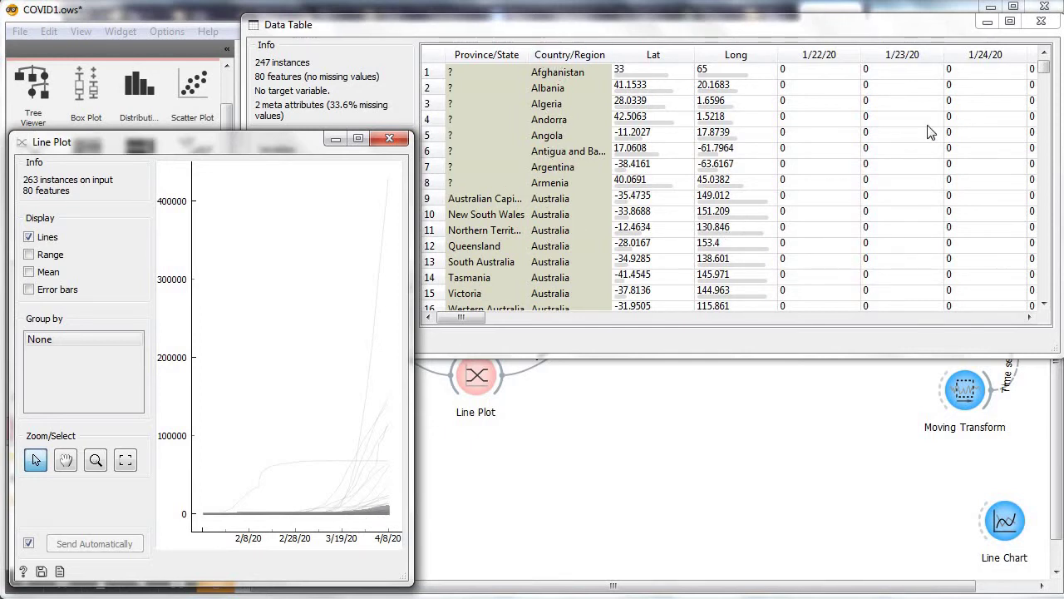
left_click_drag(1045, 71, 1058, 321)
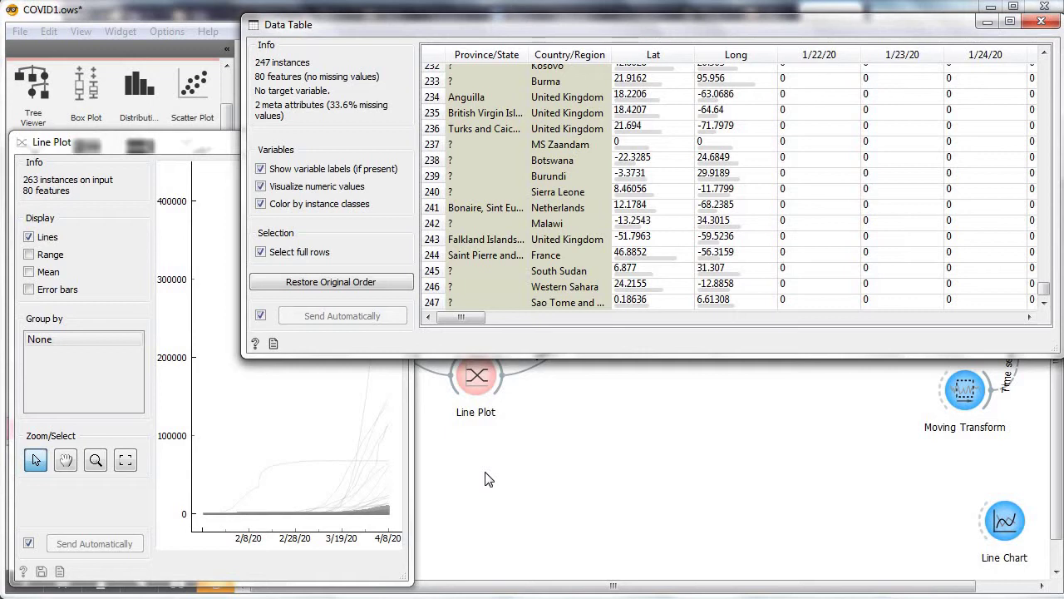
- Move the Line Plot node between File and Data Table on the canvas
left_click(470, 512)
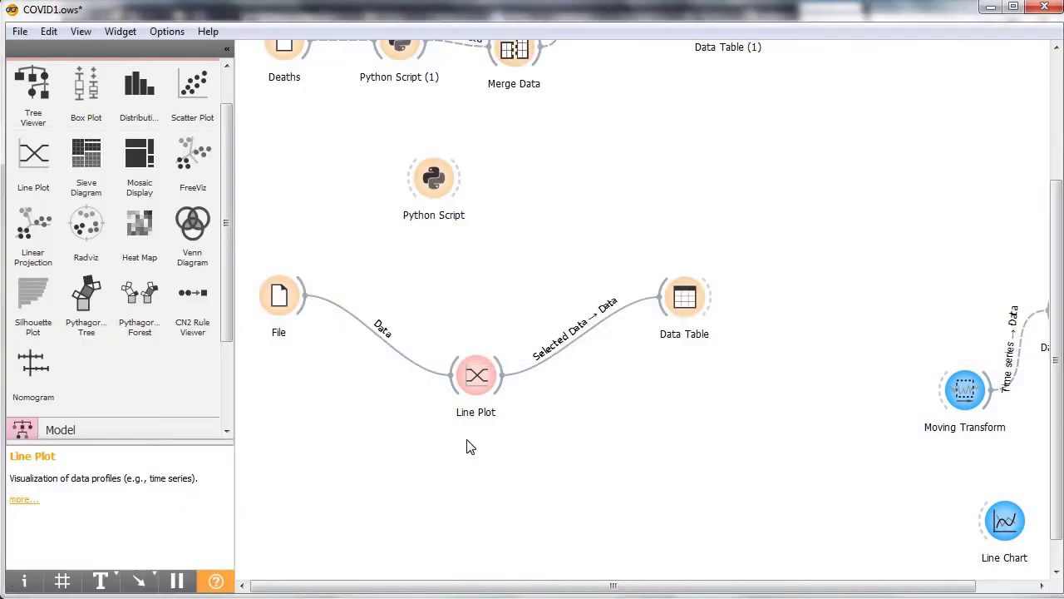
left_click_drag(479, 376, 510, 282)
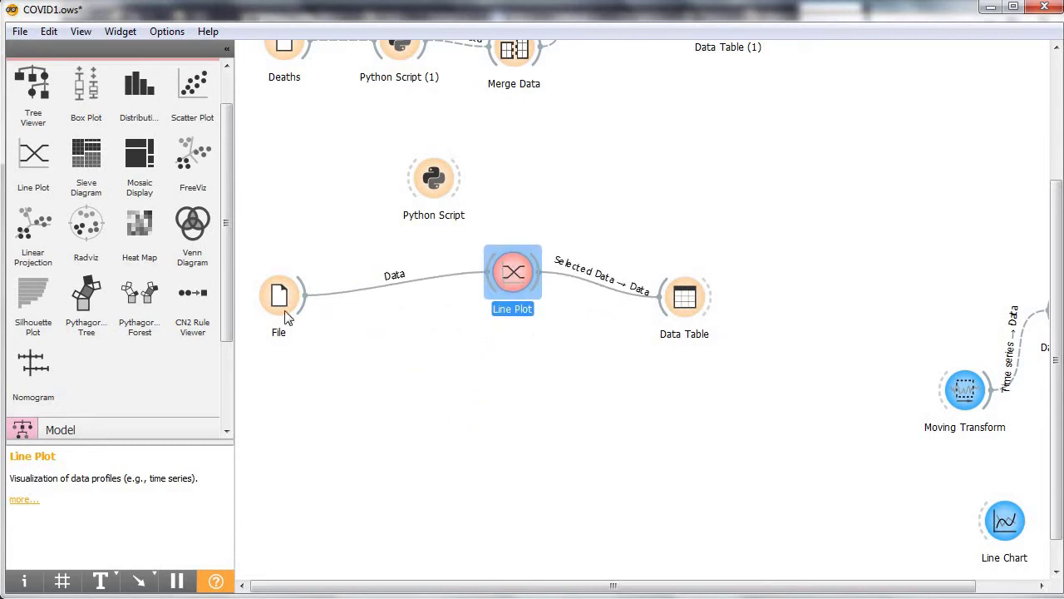
left_click_drag(225, 330, 236, 423)
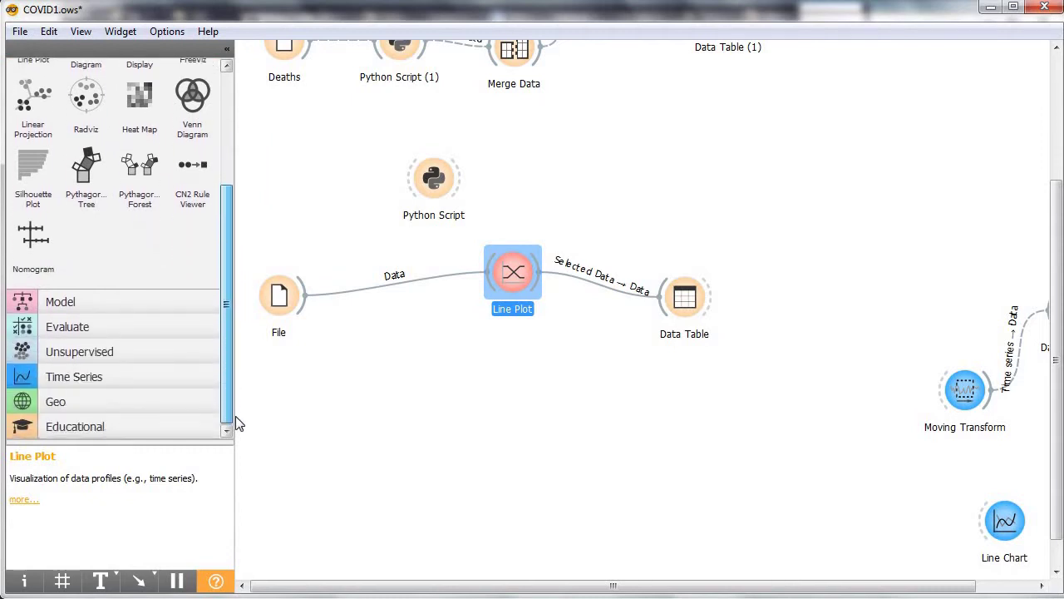
- Add a Geo Map widget below Line Plot and connect File's data to it
left_click(72, 401)
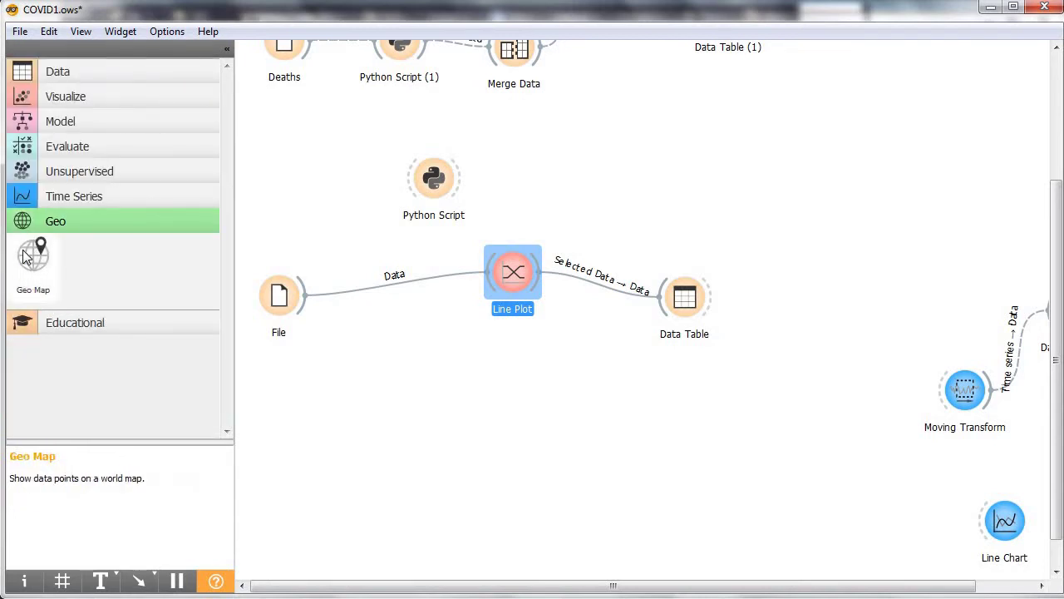
left_click_drag(25, 256, 480, 372)
double_click(480, 371)
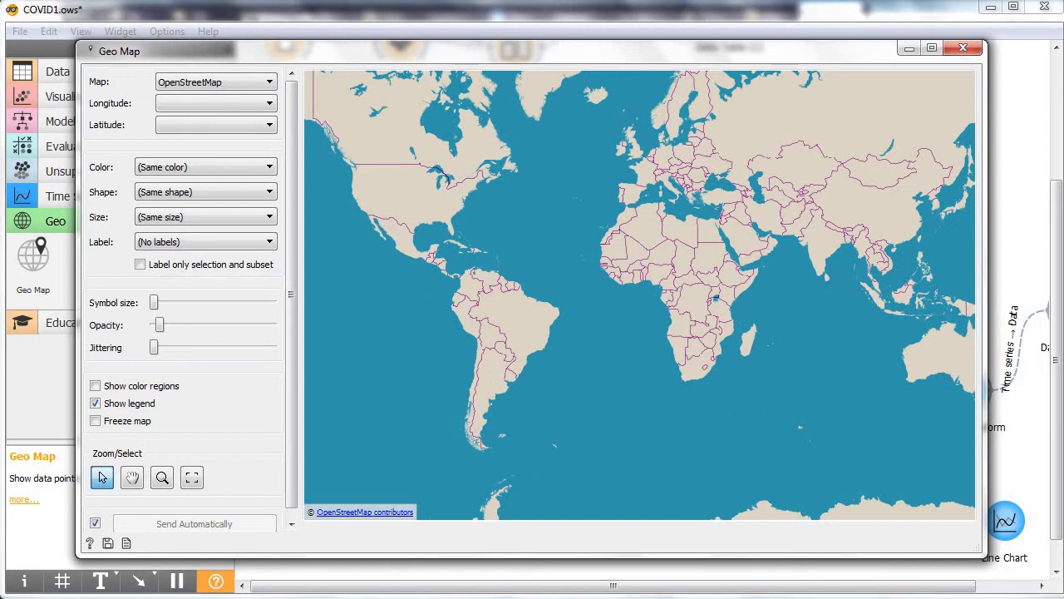
left_click(963, 48)
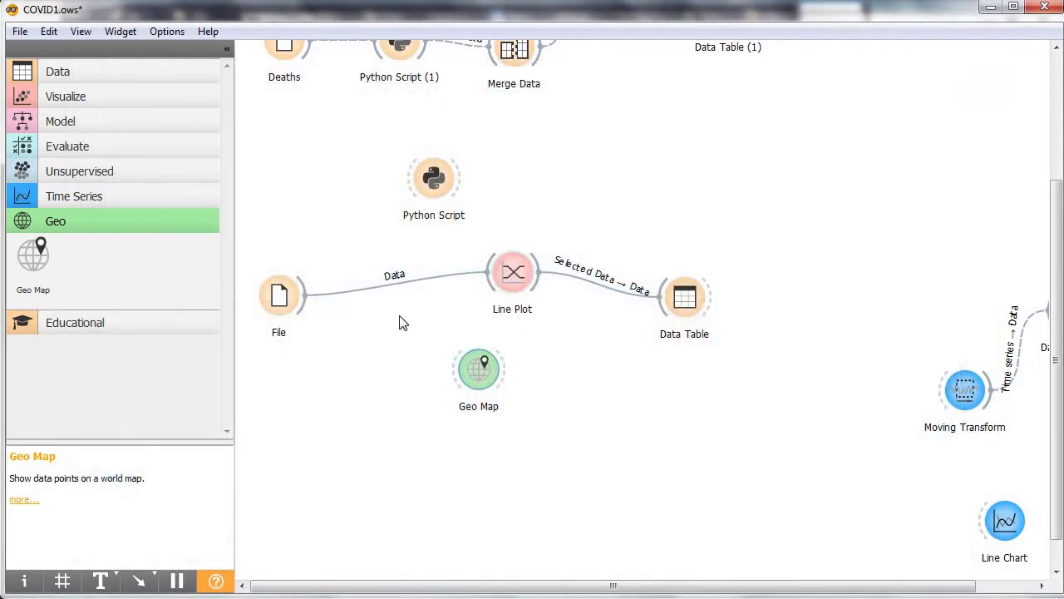
left_click_drag(303, 296, 459, 376)
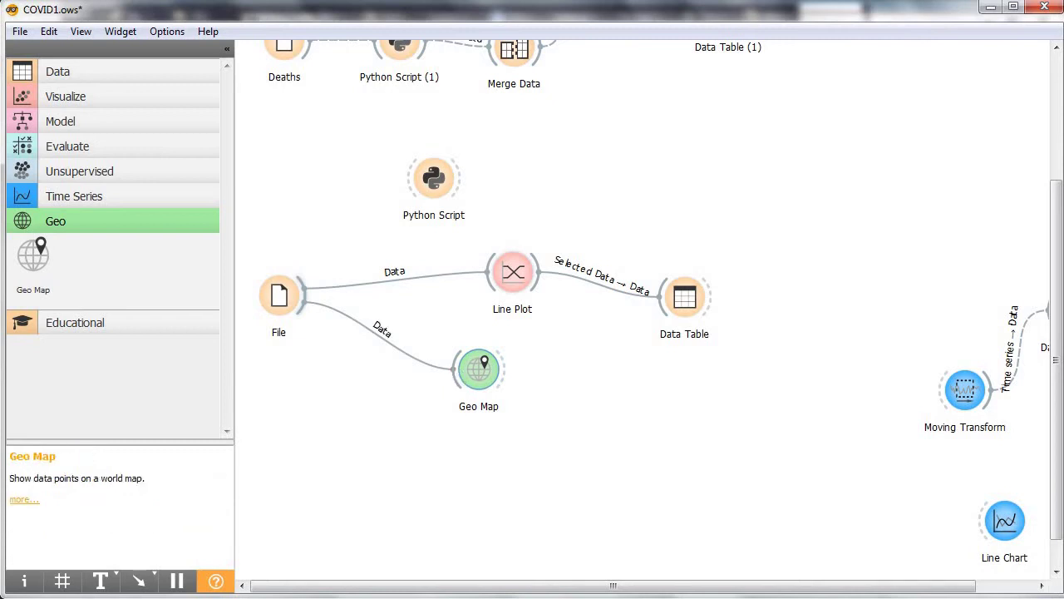
- In Geo Map, keep all points one colour and size them by the 4/8/20 column
double_click(479, 377)
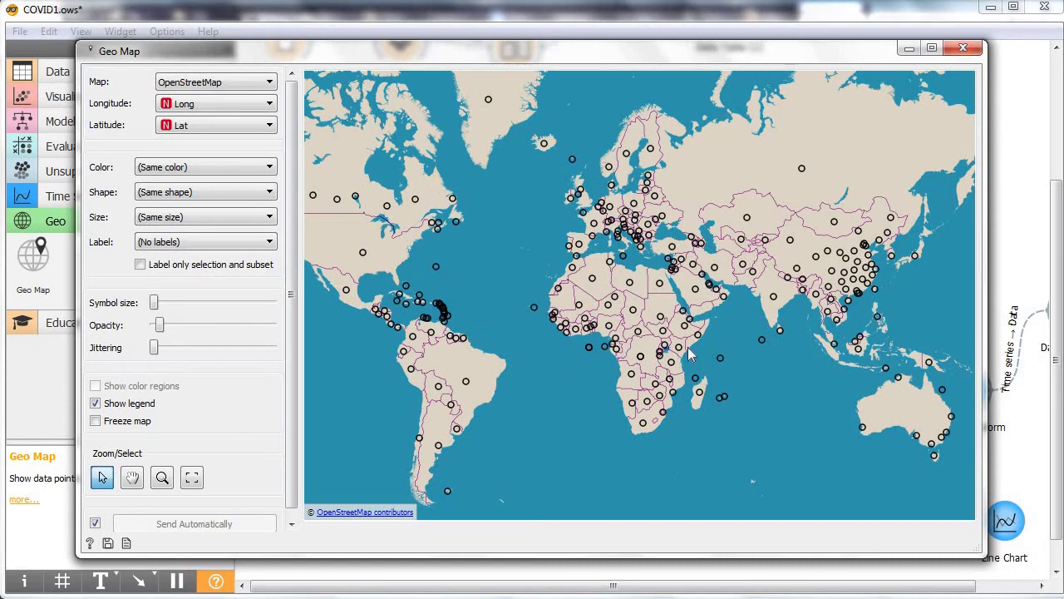
left_click(202, 170)
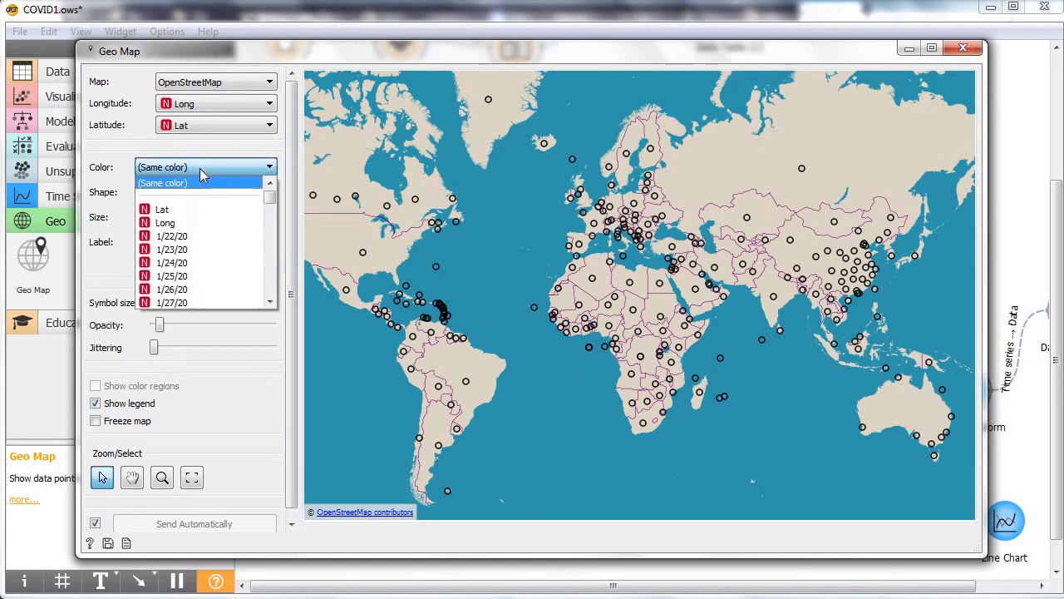
left_click(181, 159)
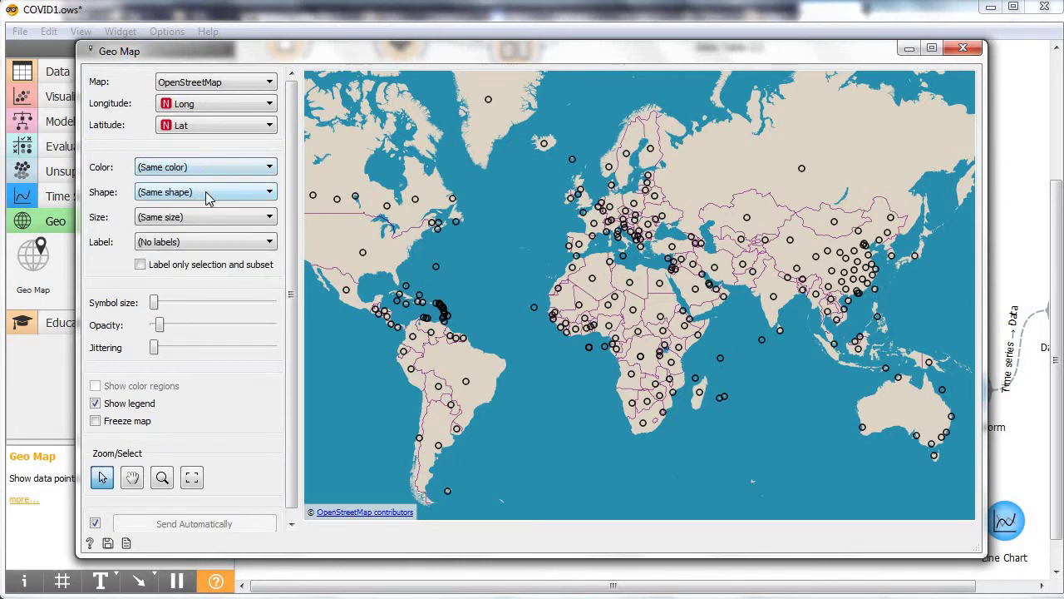
left_click(207, 220)
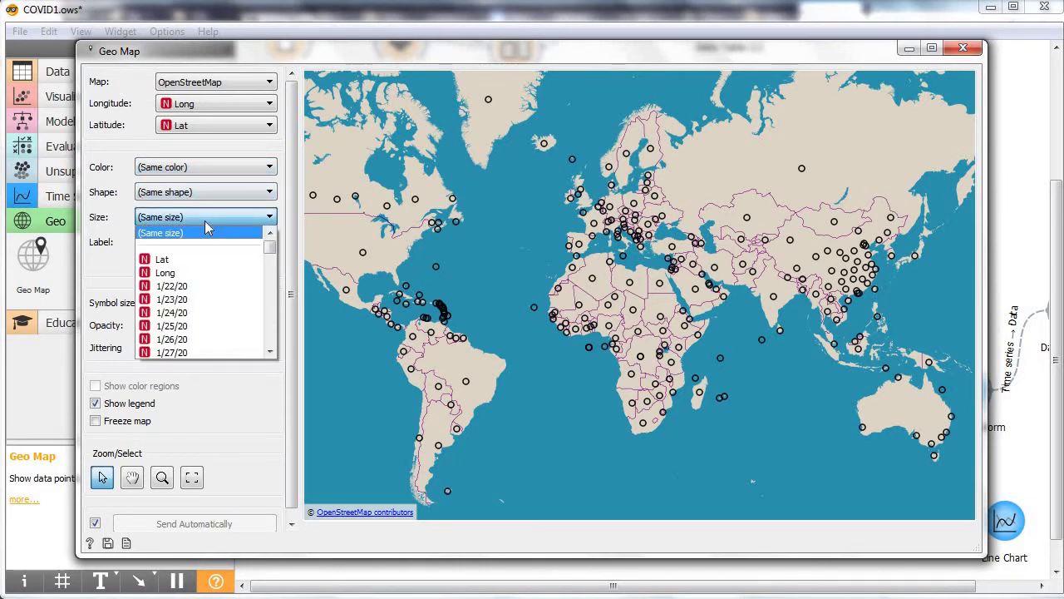
left_click_drag(270, 247, 269, 354)
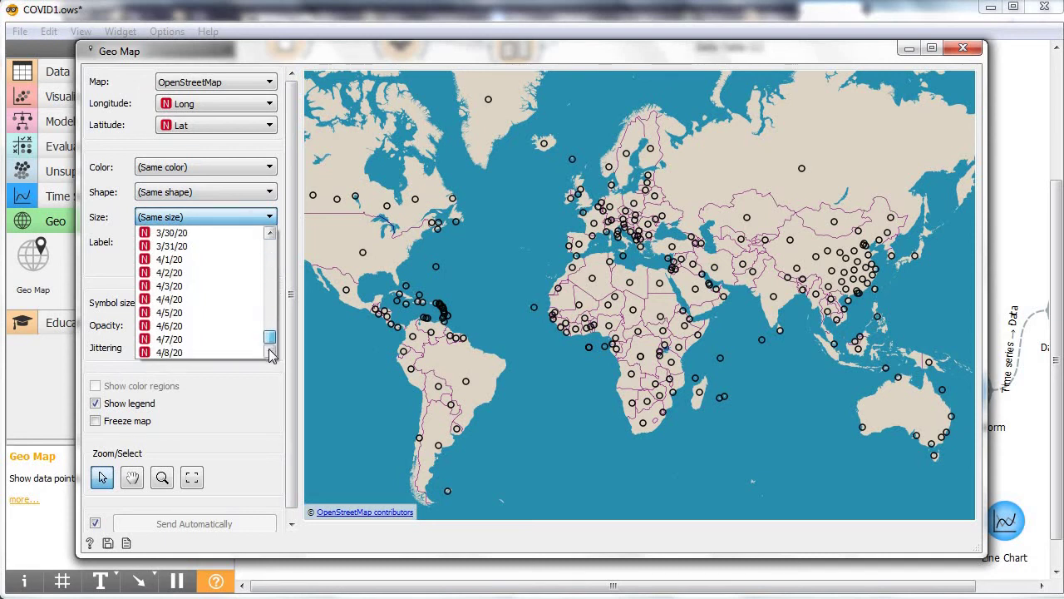
left_click(208, 352)
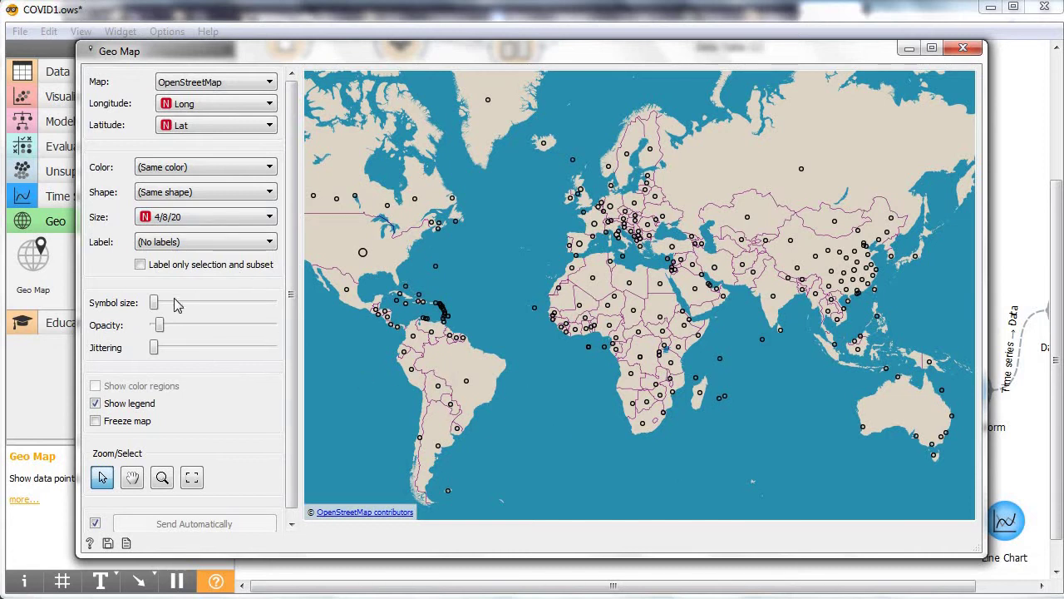
- Enlarge the map symbols and box-select the points around Britain and Ireland
left_click_drag(154, 304, 186, 305)
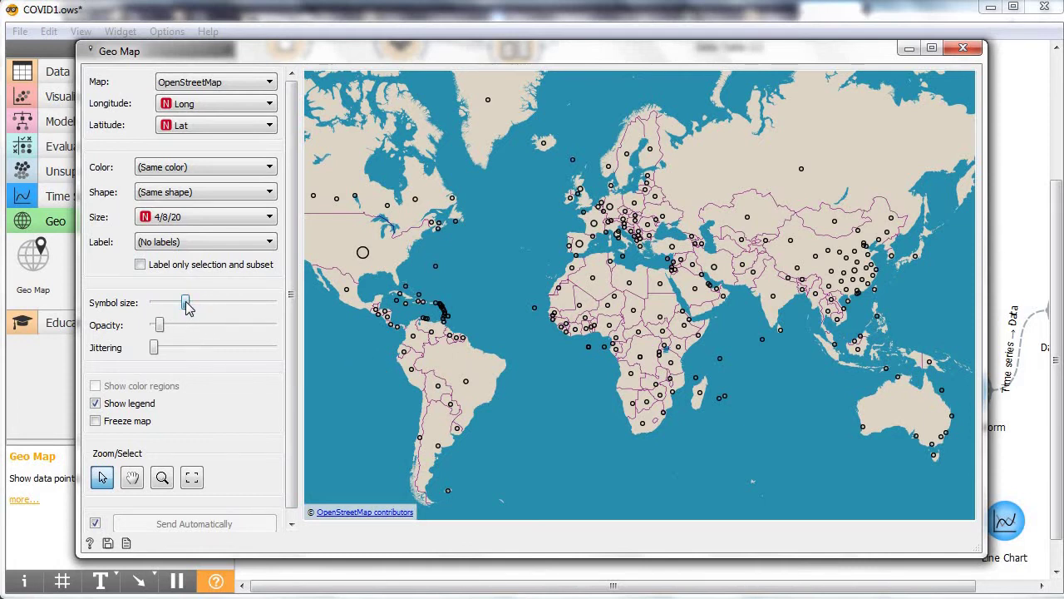
left_click_drag(186, 306, 212, 304)
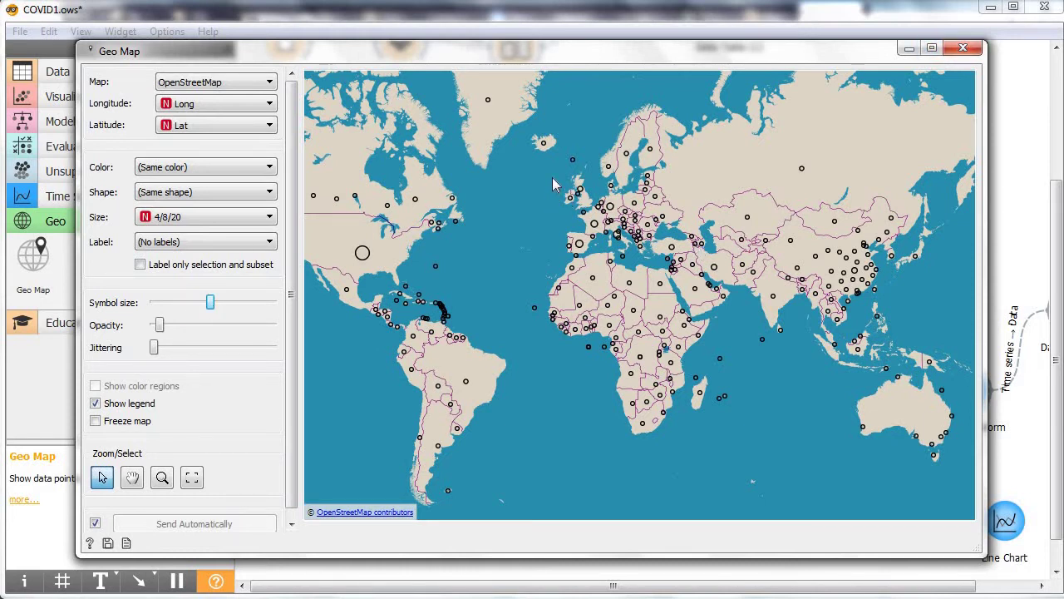
left_click_drag(553, 177, 591, 206)
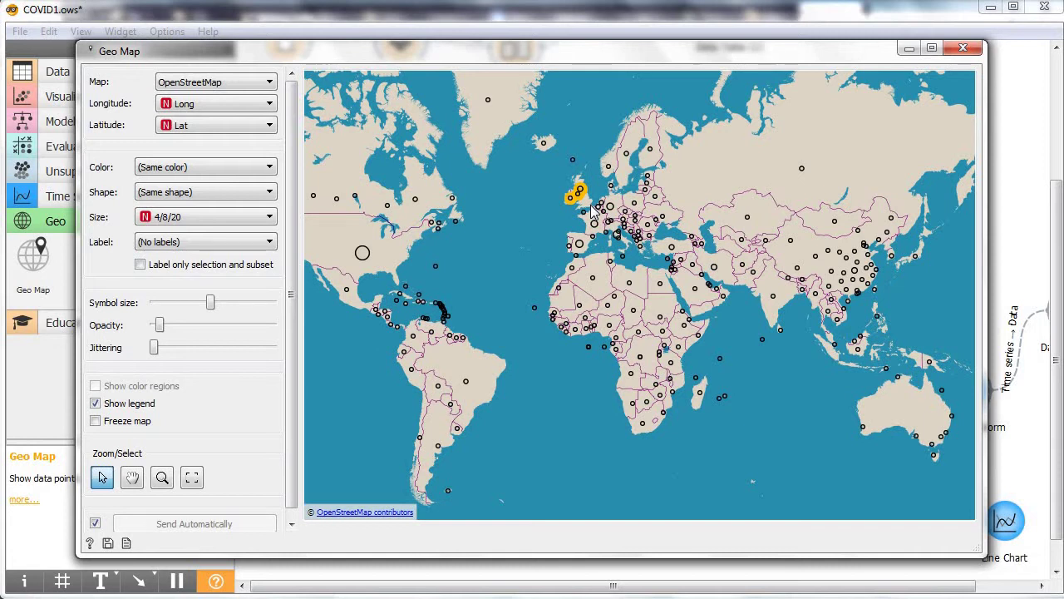
- Link Geo Map's selection to Data Table, check its three rows, and feed Line Plot's subset input
left_click(907, 49)
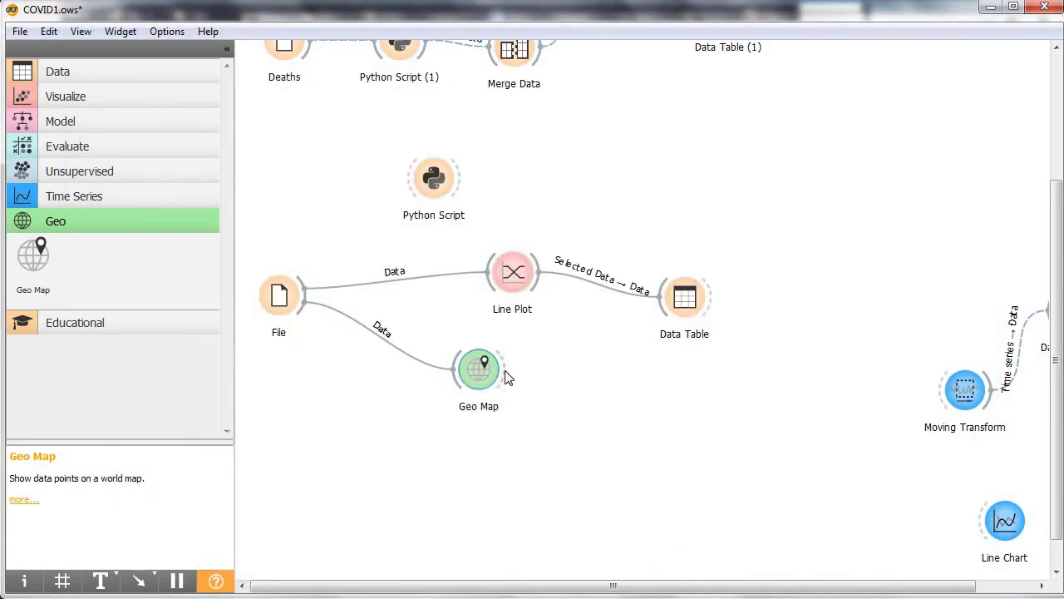
left_click_drag(507, 376, 664, 318)
double_click(679, 308)
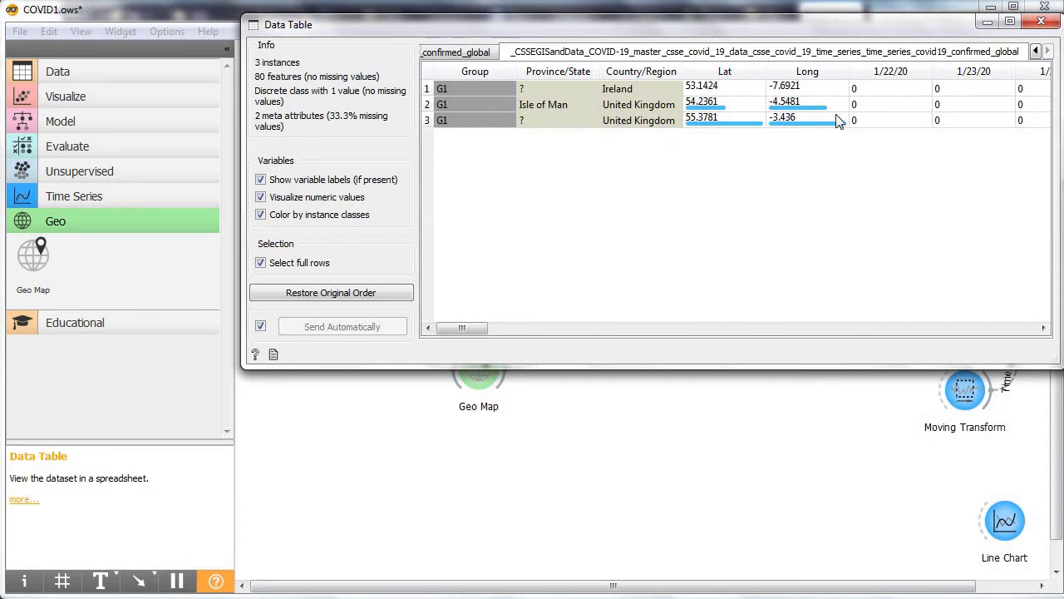
left_click(1042, 24)
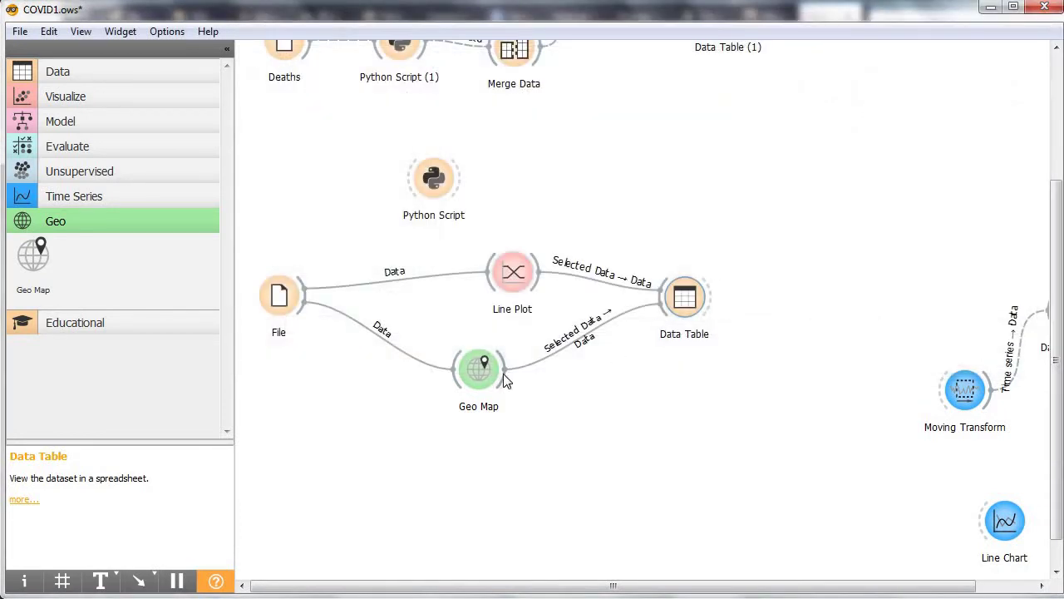
left_click_drag(504, 371, 509, 281)
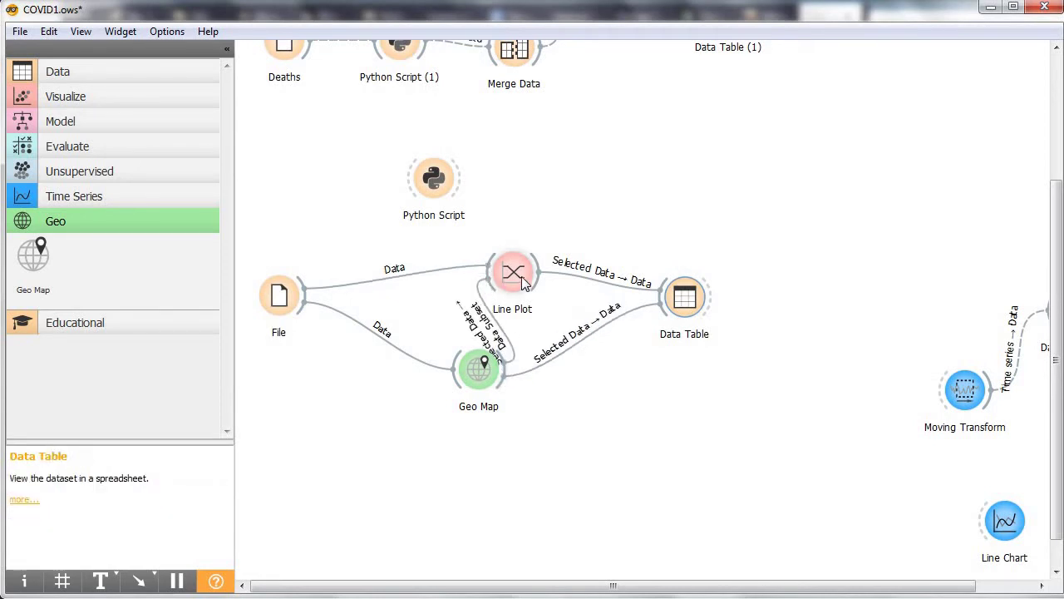
- Place Geo Map between File and Data Table, Line Plot beneath it, then reopen both views
double_click(521, 276)
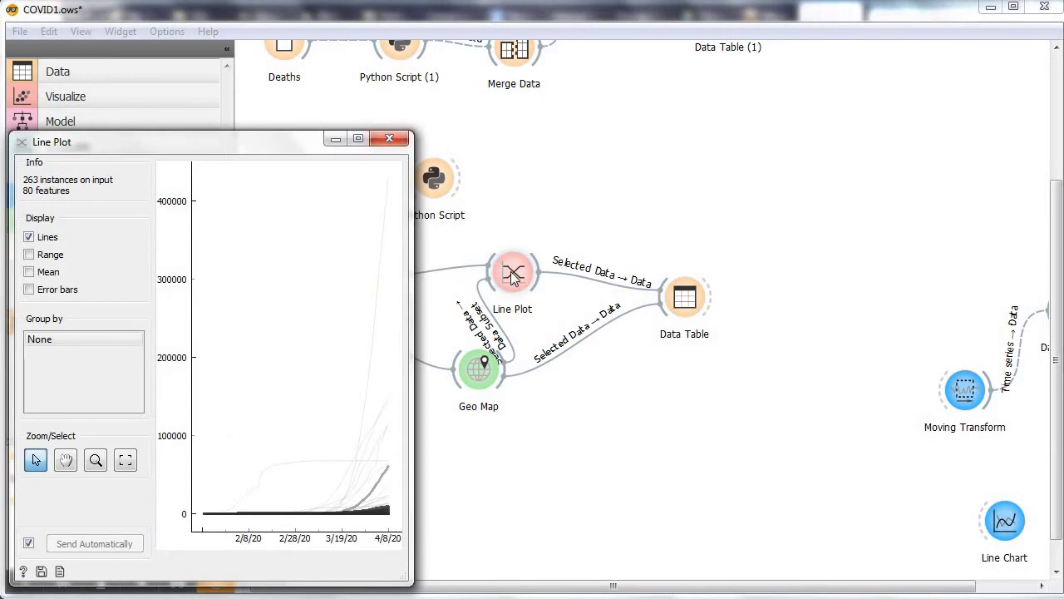
left_click_drag(515, 283, 600, 453)
left_click_drag(487, 368, 492, 358)
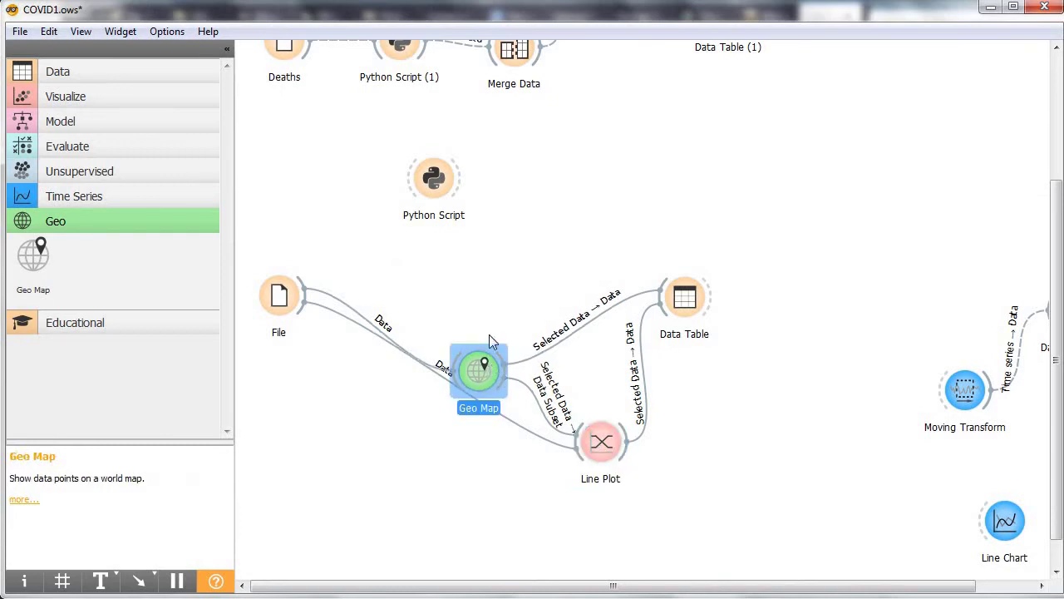
left_click_drag(480, 316, 478, 268)
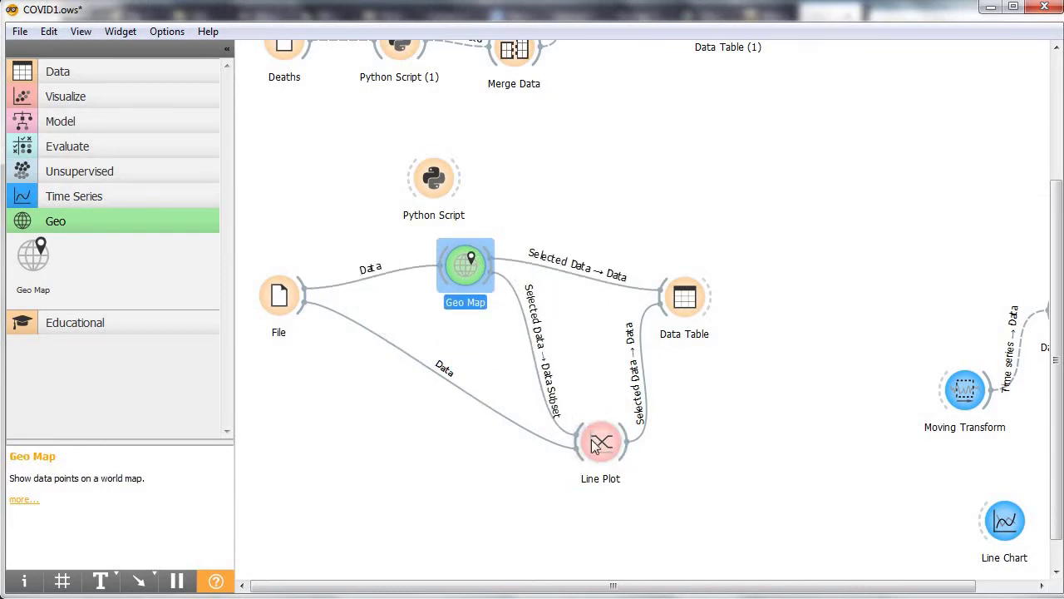
left_click_drag(598, 447, 559, 372)
double_click(559, 372)
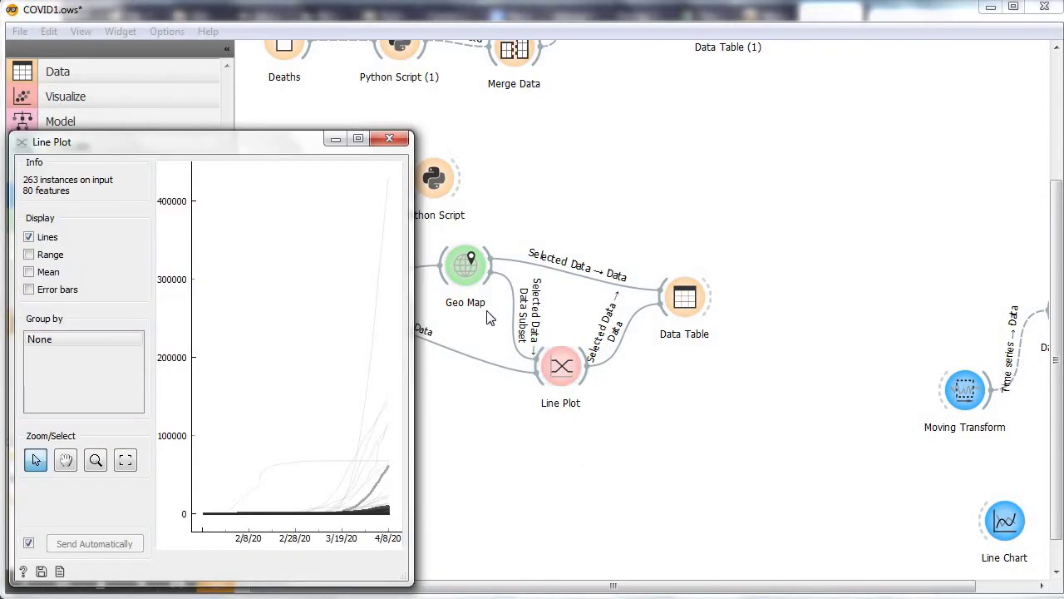
double_click(464, 264)
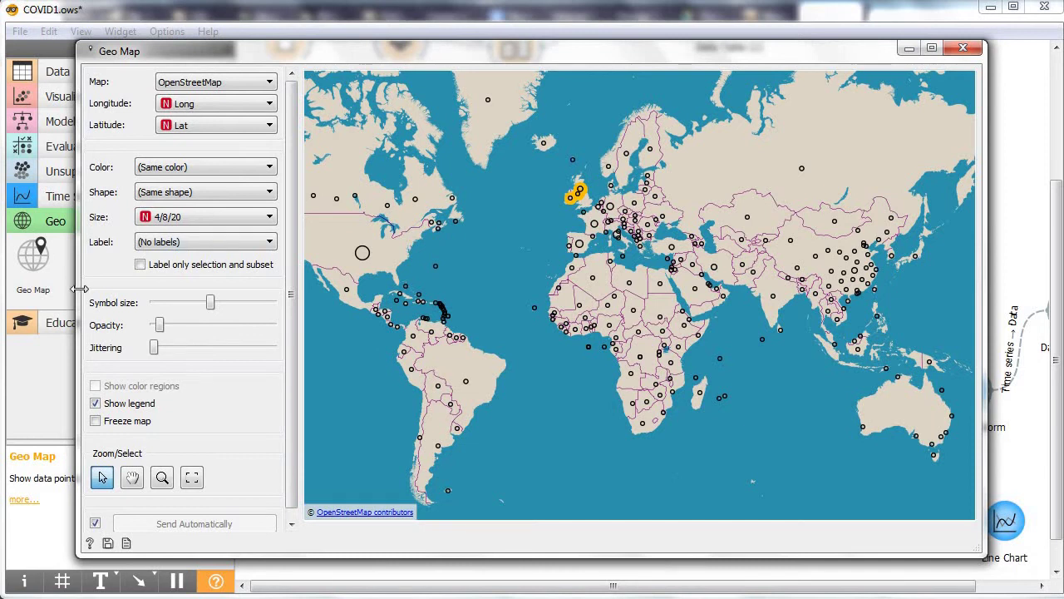
- Narrow the map beside the line plot and box-select all European points to compare curves
left_click_drag(80, 289, 304, 332)
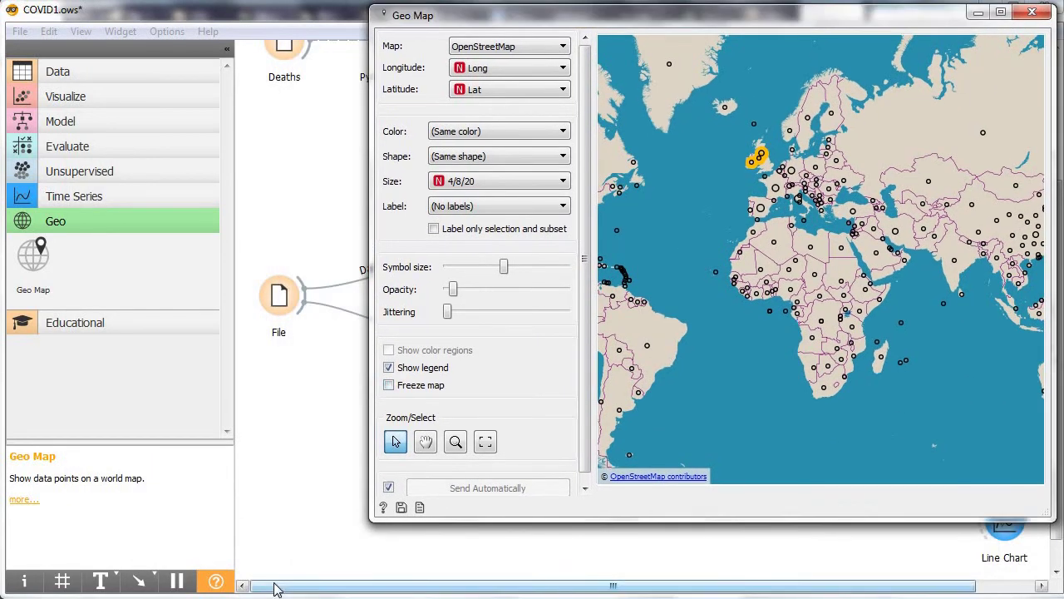
mouse_move(279, 592)
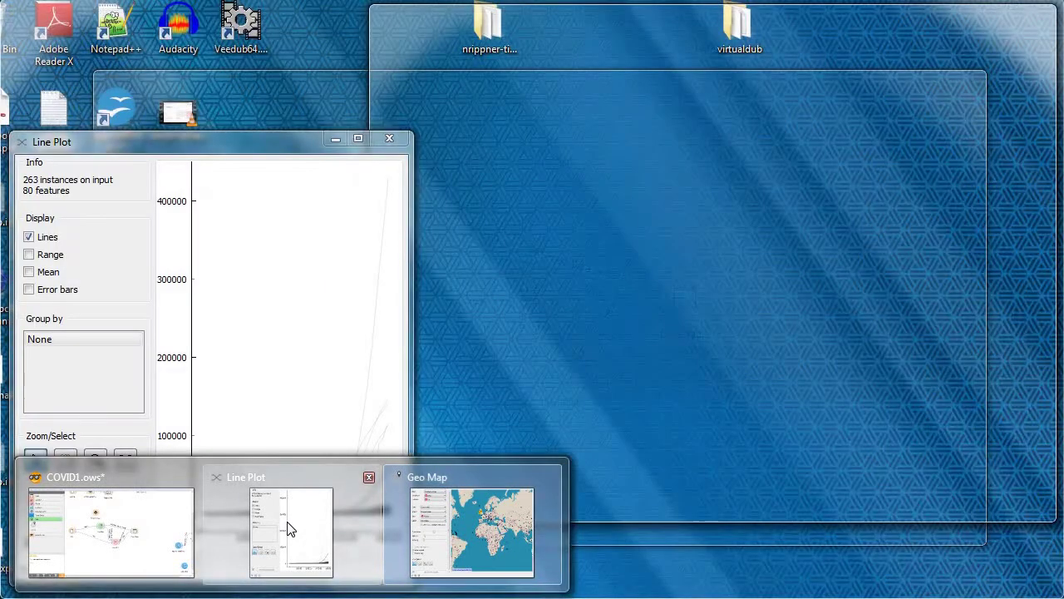
left_click(291, 529)
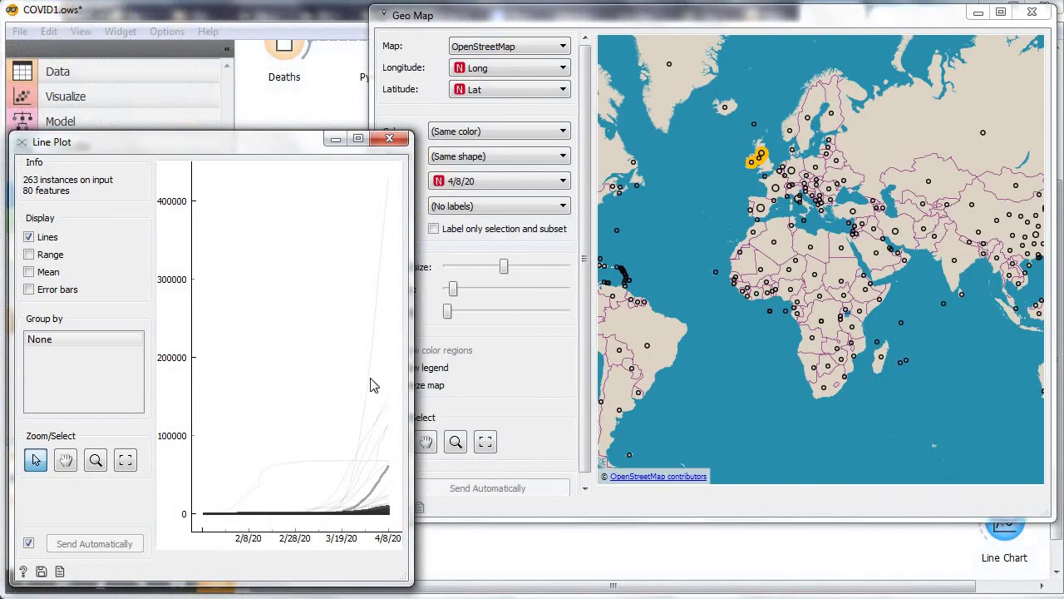
left_click(727, 216)
left_click_drag(756, 148, 725, 136)
left_click_drag(811, 197, 849, 223)
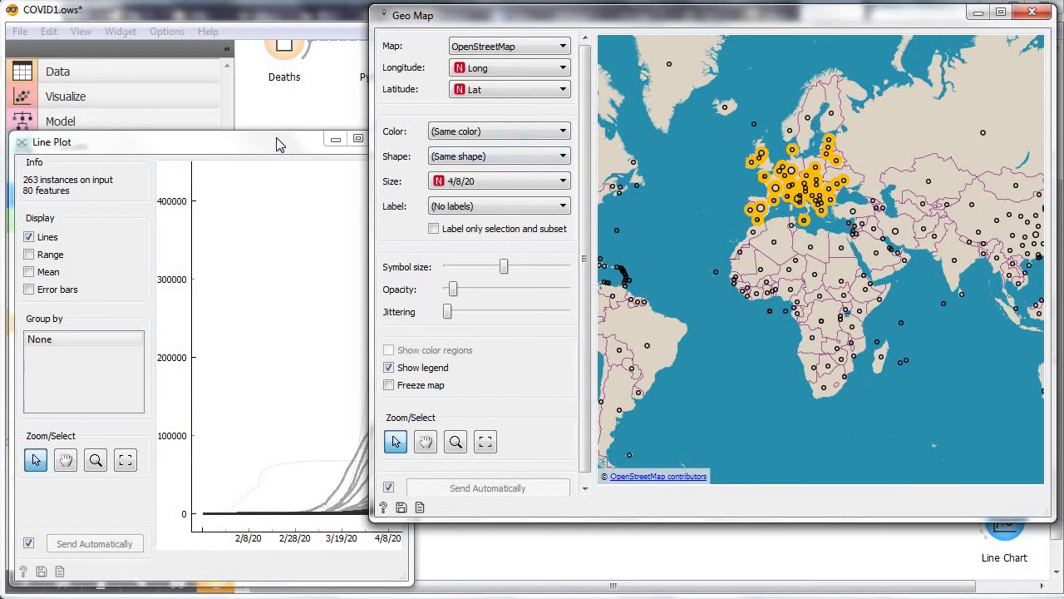
- Shift the line plot left and reselect only the UK and Ireland points
left_click_drag(279, 144, 220, 139)
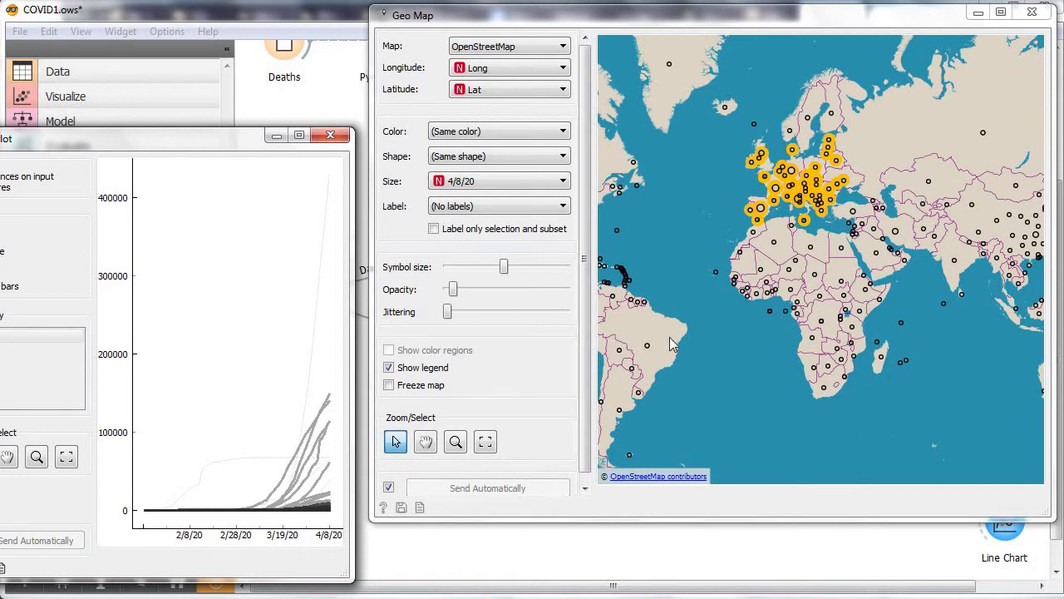
left_click(738, 156)
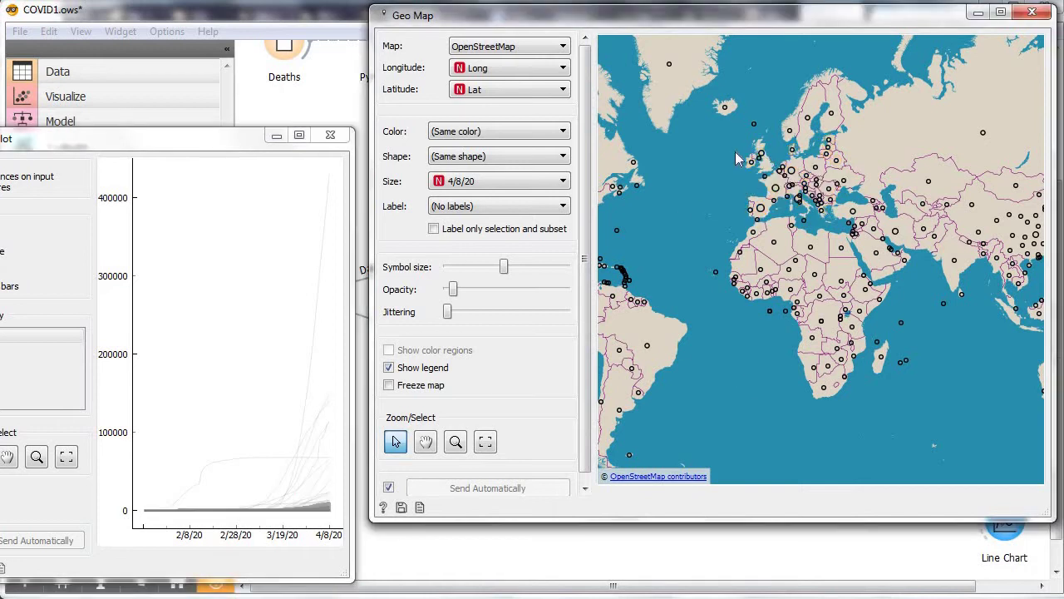
left_click_drag(735, 140, 774, 175)
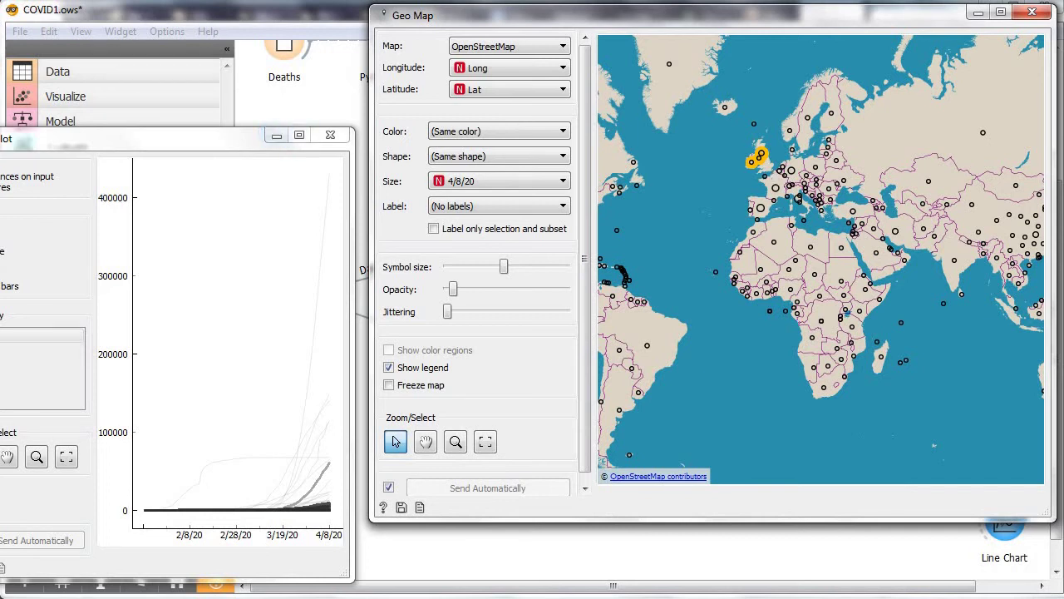
- Close the plot and map, then sort the three selected rows by 1/22/20 in reverse order
left_click(330, 135)
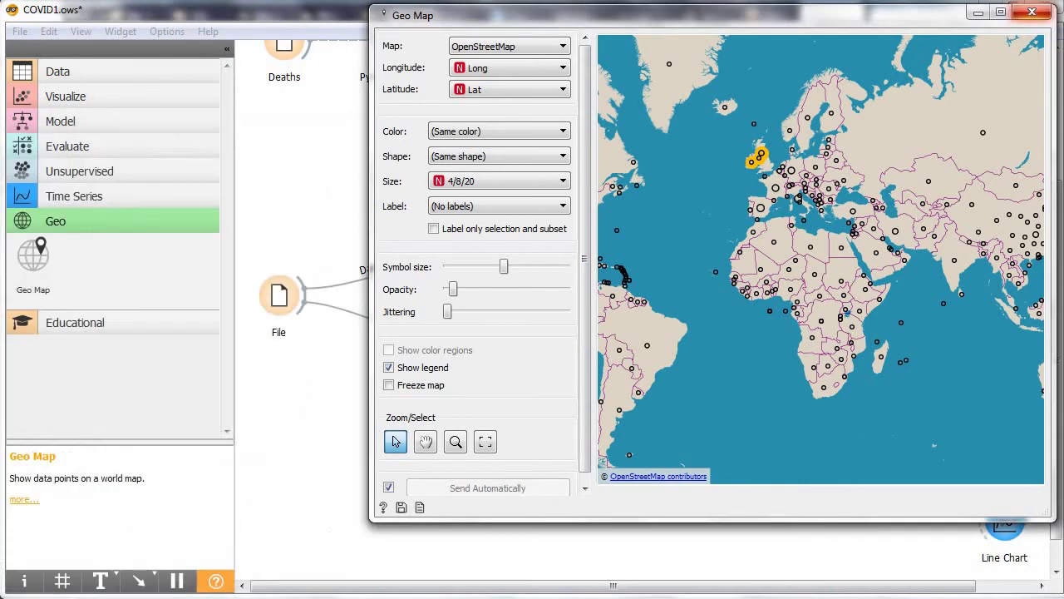
left_click(1031, 11)
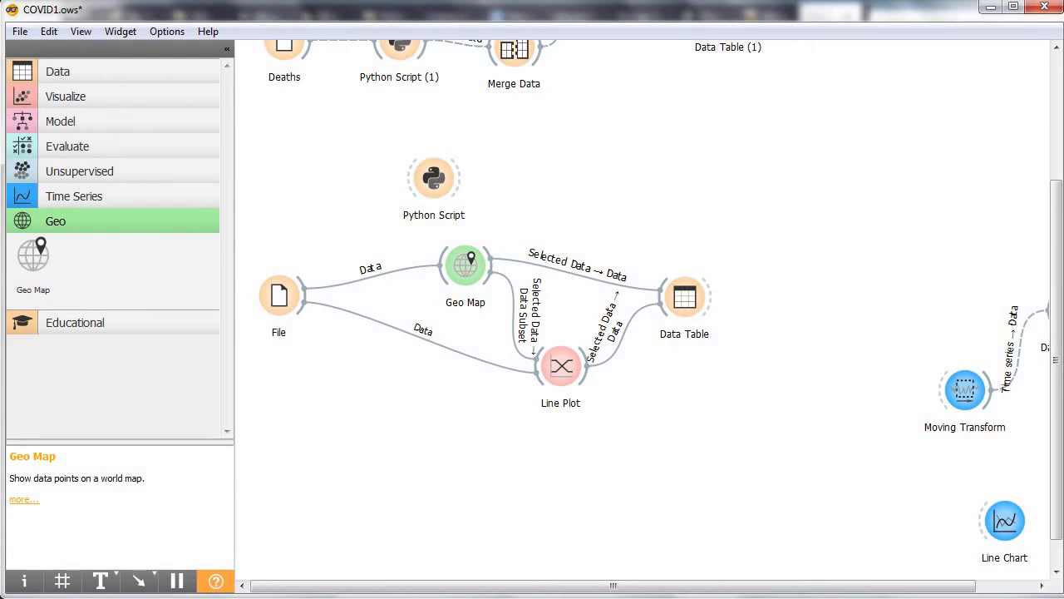
double_click(685, 296)
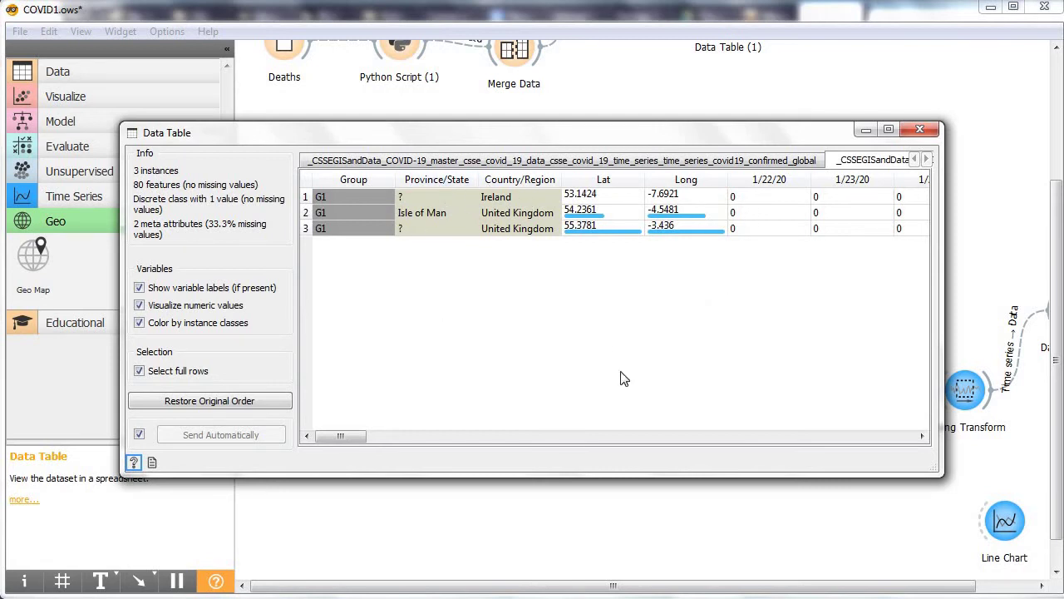
mouse_move(352, 436)
left_mouse_down()
mouse_move(427, 453)
mouse_move(566, 446)
mouse_move(337, 445)
left_mouse_up()
left_click(758, 185)
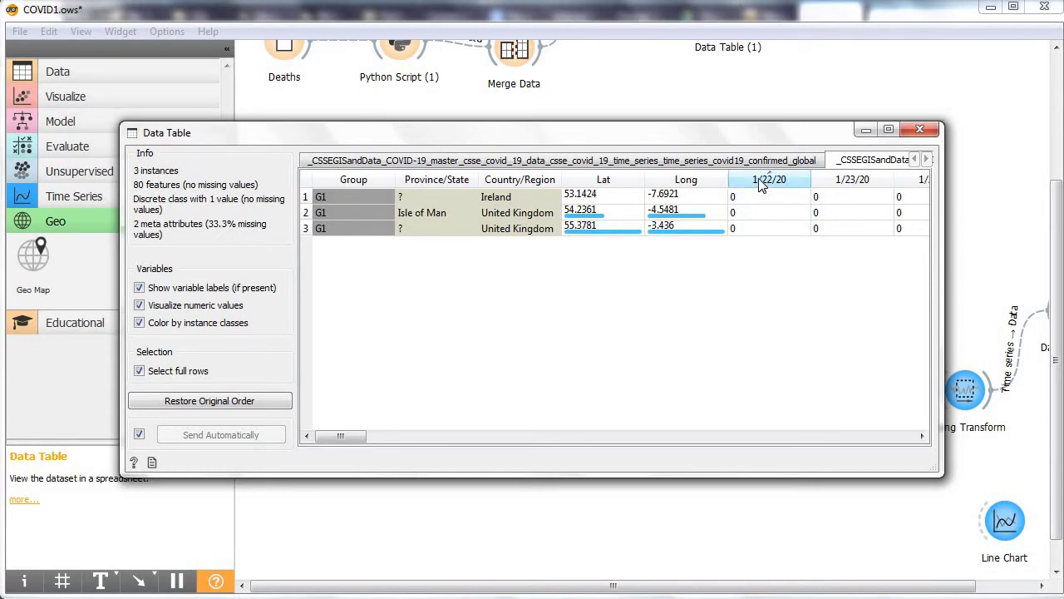
left_click(759, 184)
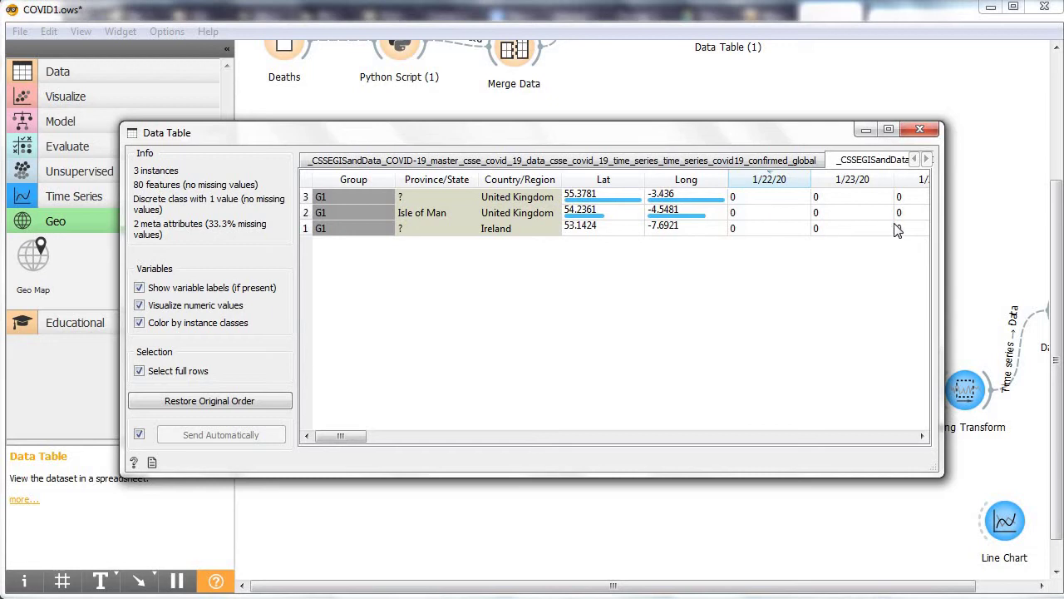
- Close the Data Table and open the Python Script code and console
left_click(919, 129)
mouse_move(440, 196)
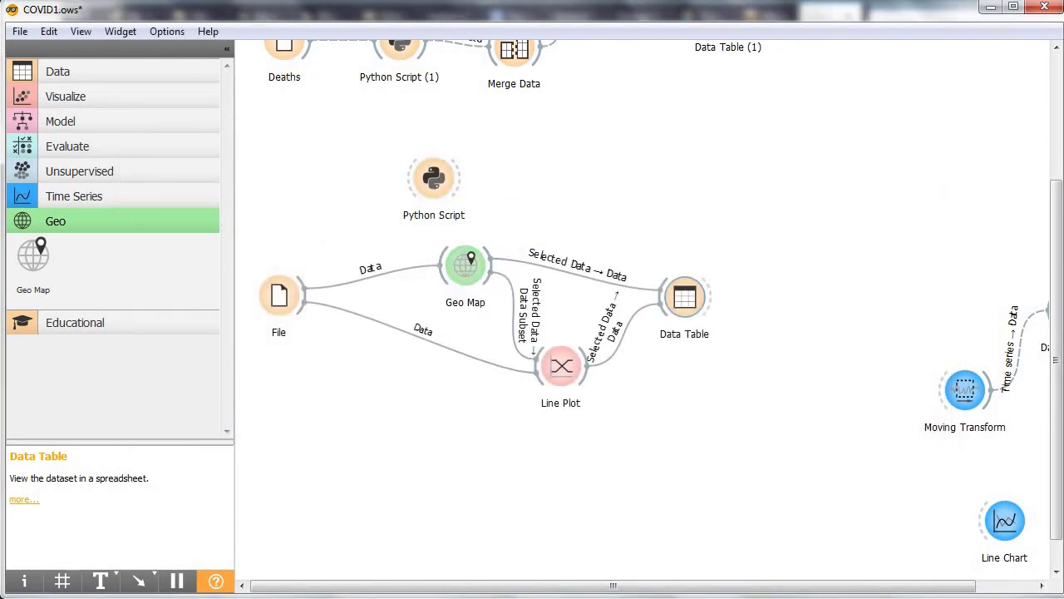
double_click(434, 183)
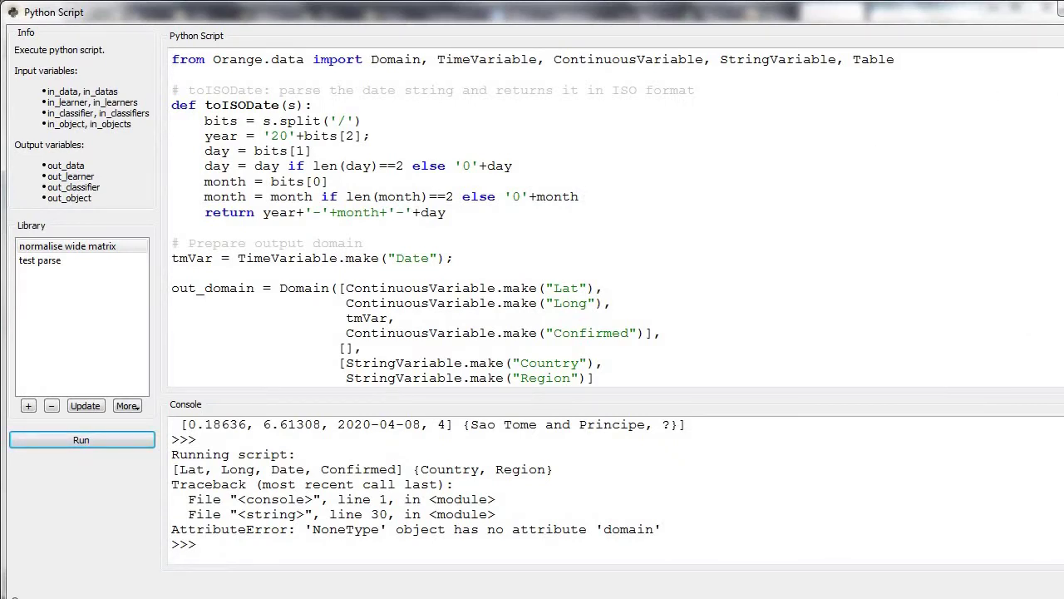
left_click_drag(889, 12, 754, 11)
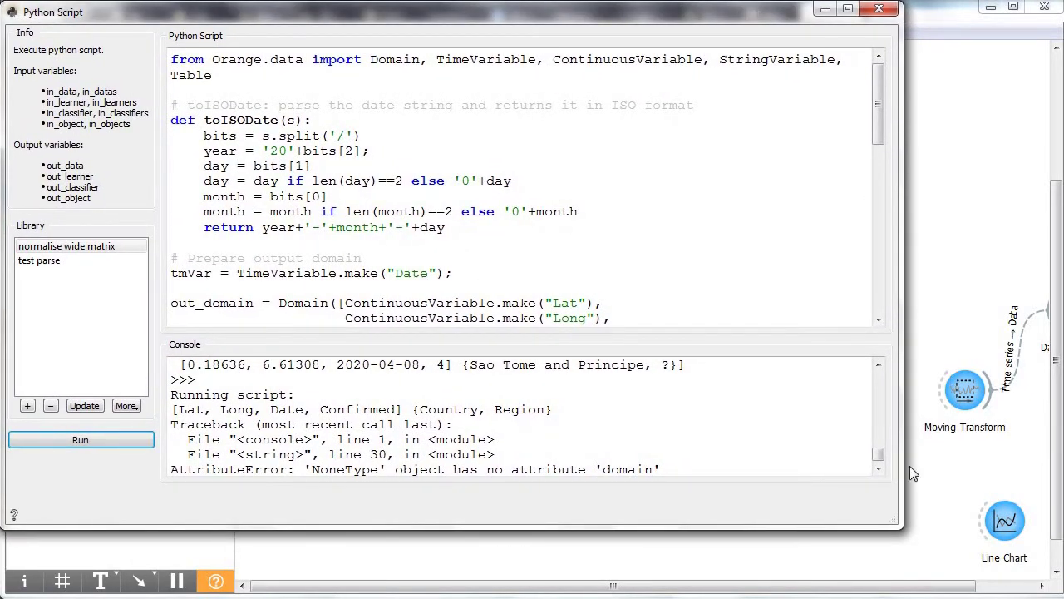
left_click_drag(890, 522, 1063, 597)
left_click_drag(1039, 166, 1040, 221)
scroll(1043, 238, "down", 7)
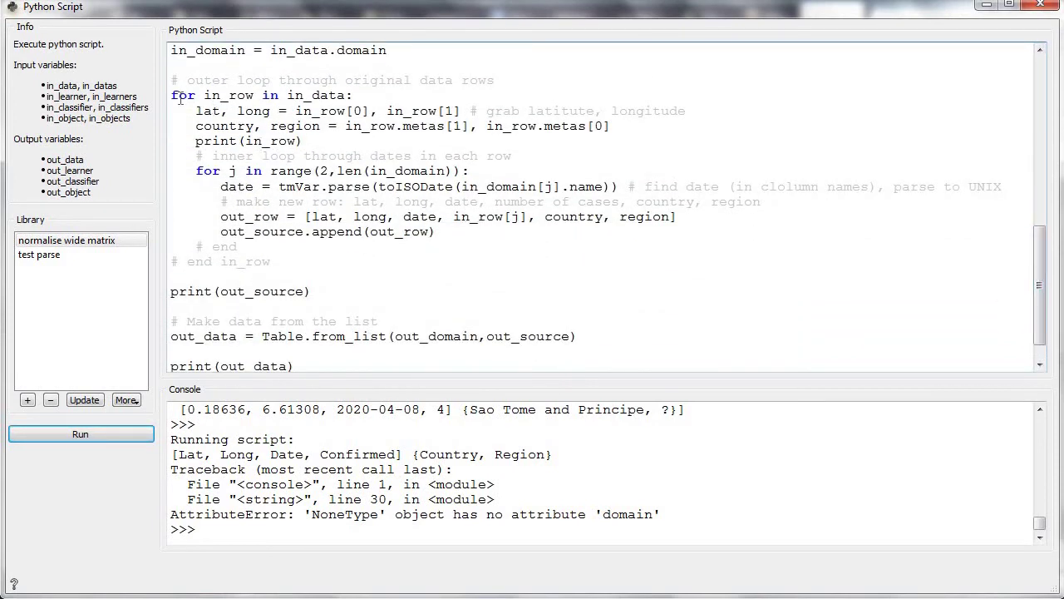
left_click_drag(173, 97, 284, 205)
left_click(405, 251)
- Link File's data into Python Script and Python Script's output into Data Table
left_click(1040, 5)
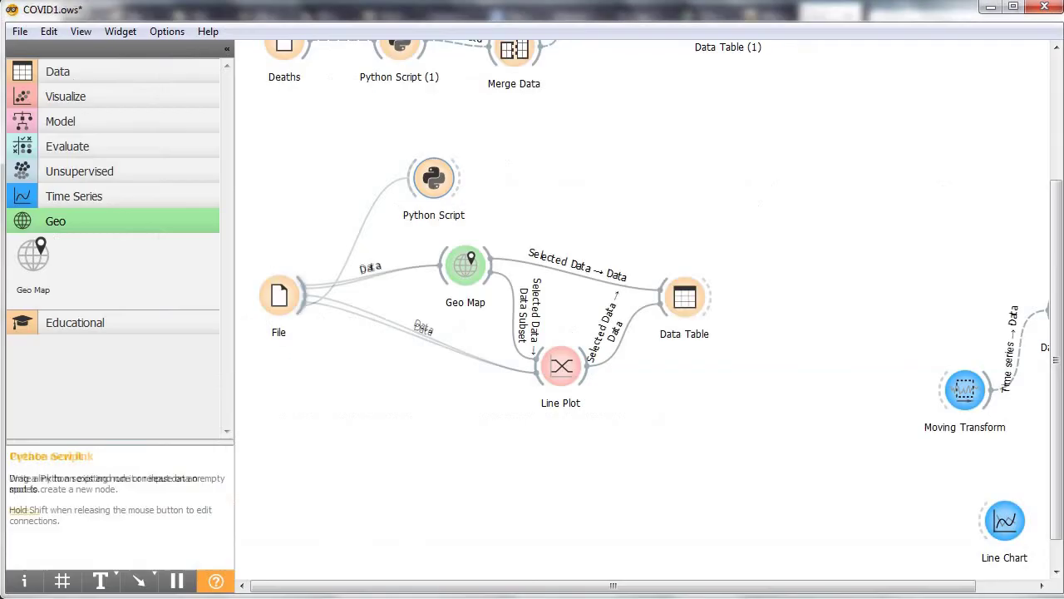
left_click_drag(410, 173, 411, 173)
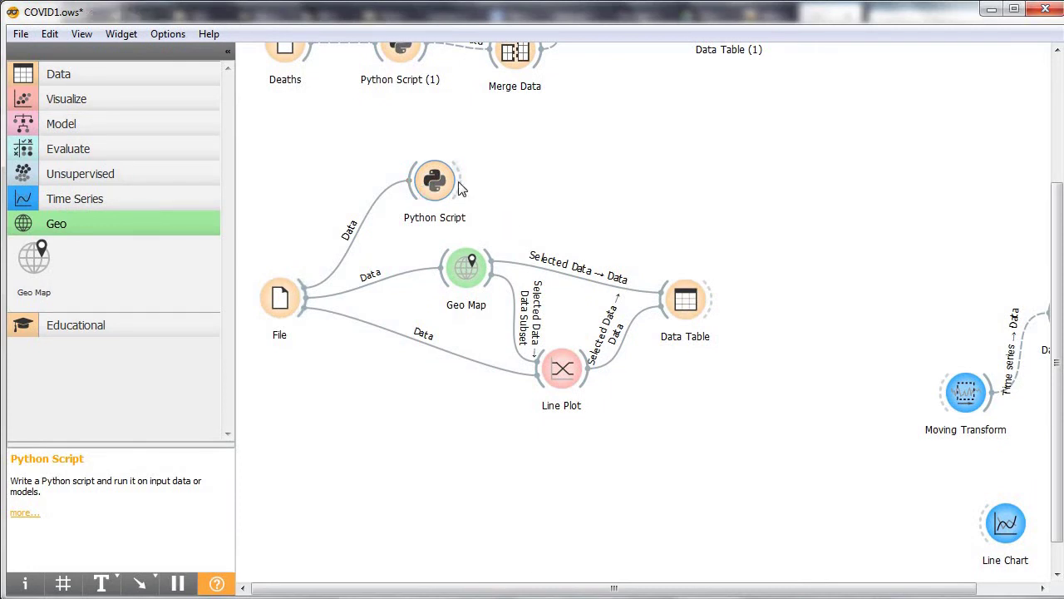
left_click_drag(463, 189, 670, 289)
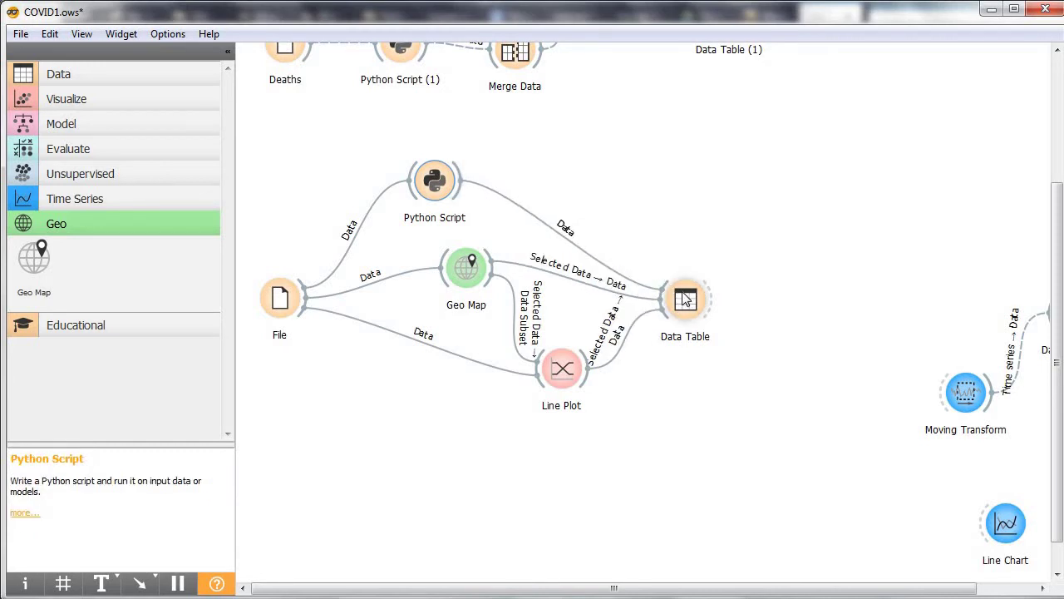
- Open Data Table, switch to the script's 'untitled' output, and move the window up-left
double_click(684, 301)
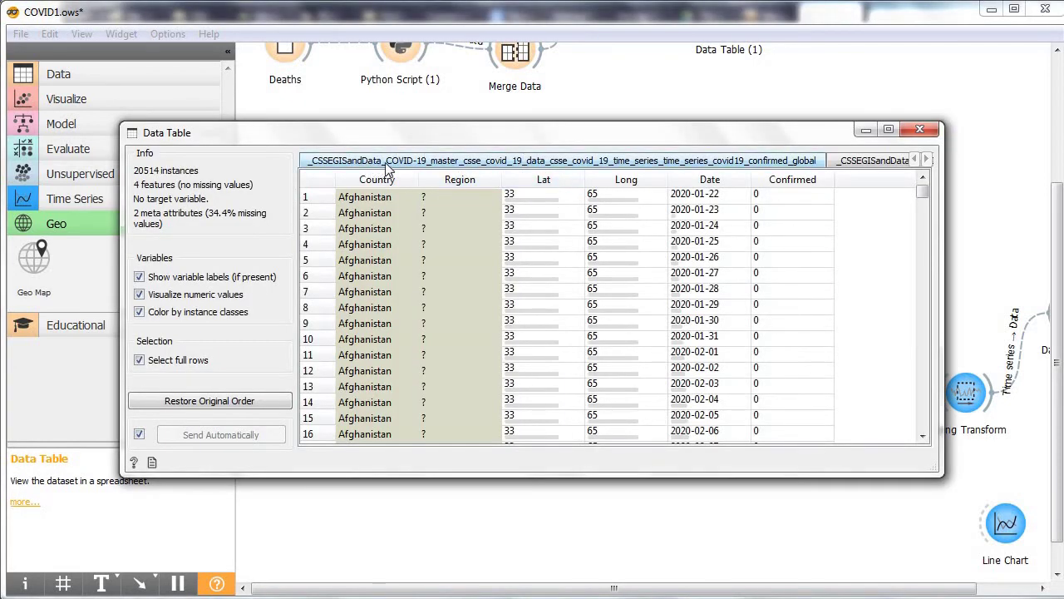
left_click(875, 160)
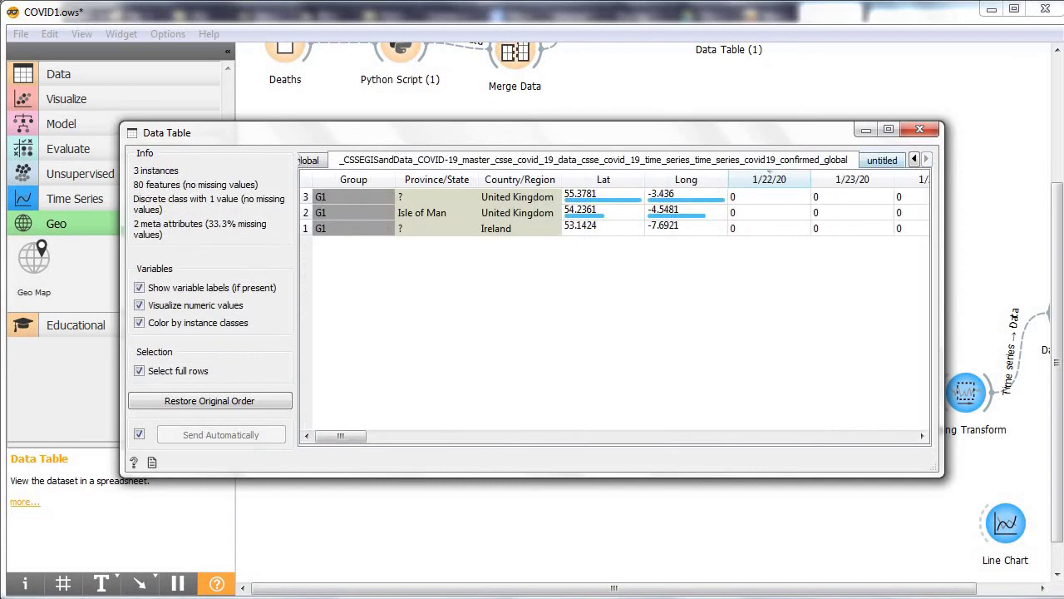
left_click(883, 160)
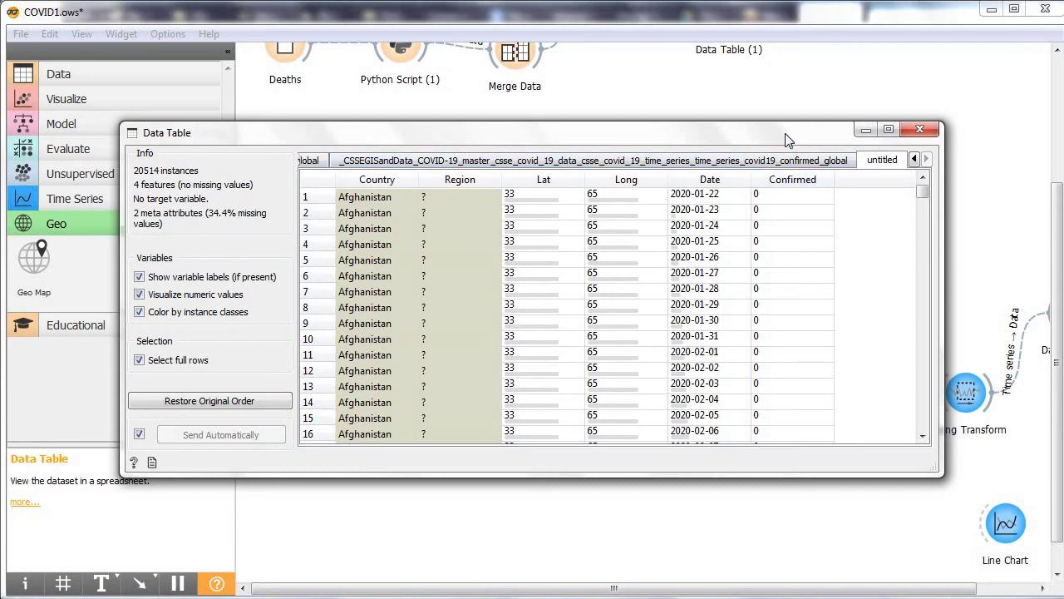
left_click_drag(788, 143, 800, 98)
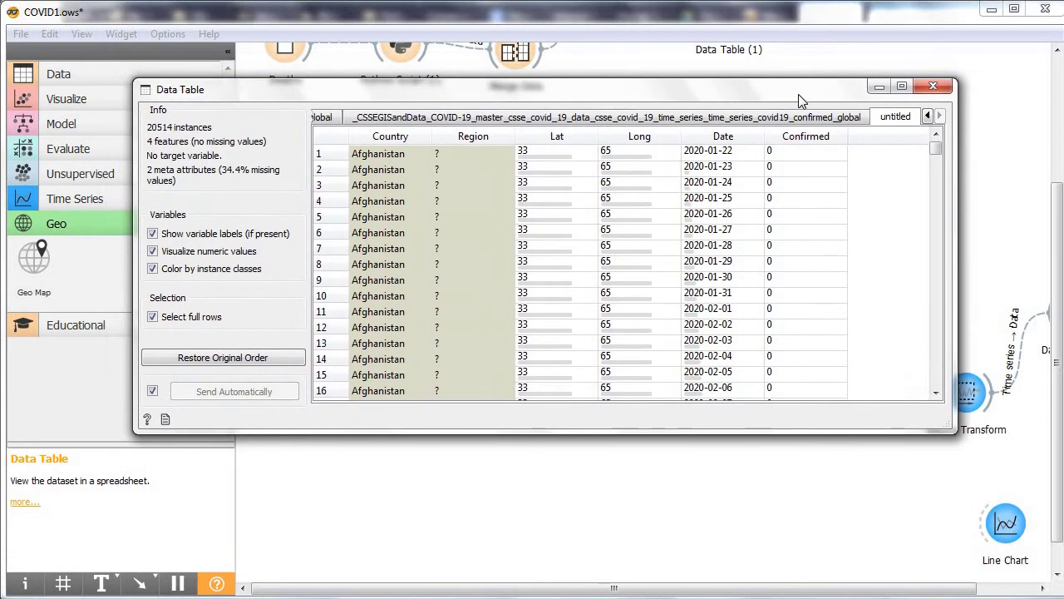
- Sort the 20514 rows by Date, scroll through them, and close the table
left_click(723, 139)
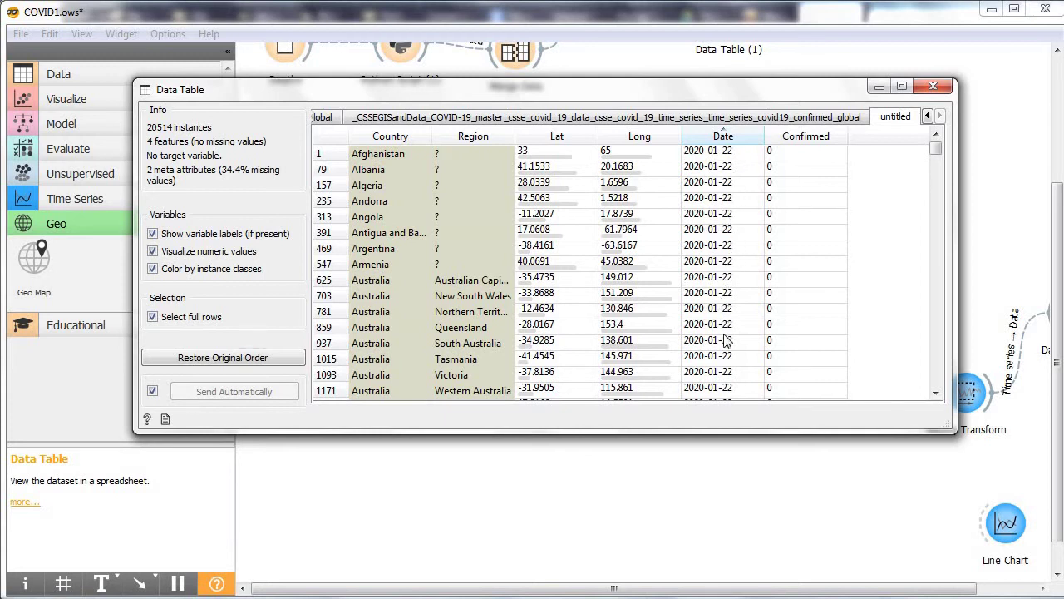
left_click(936, 393)
left_click(936, 393)
left_click(936, 394)
left_click(936, 393)
left_click(936, 393)
left_click(936, 393)
left_click(936, 394)
left_click(936, 393)
left_click(936, 393)
left_click(936, 393)
left_click(936, 394)
left_click(936, 393)
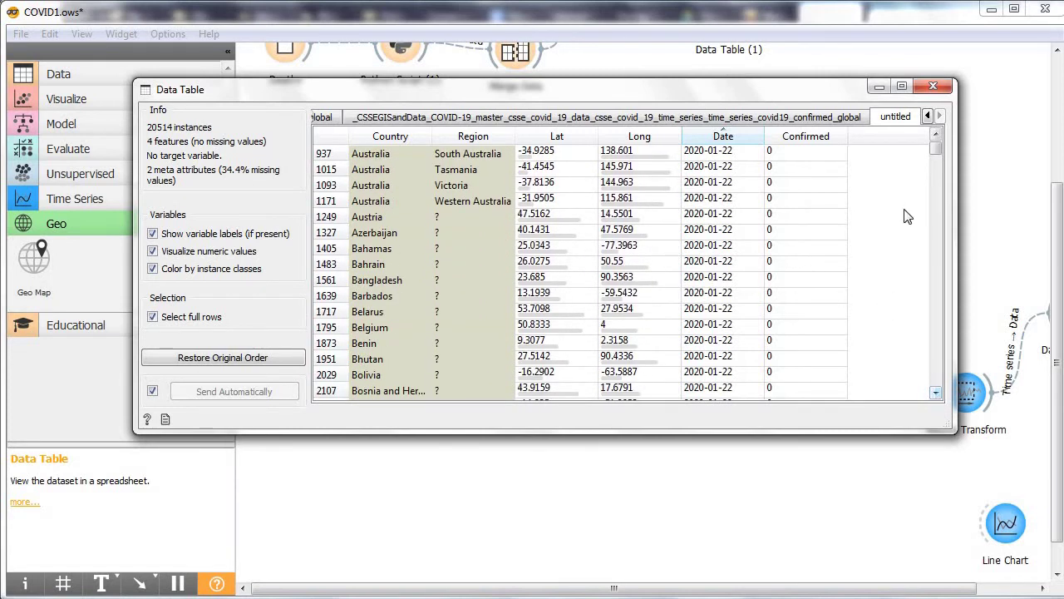
mouse_move(936, 147)
left_mouse_down()
mouse_move(936, 166)
mouse_move(935, 133)
left_mouse_up()
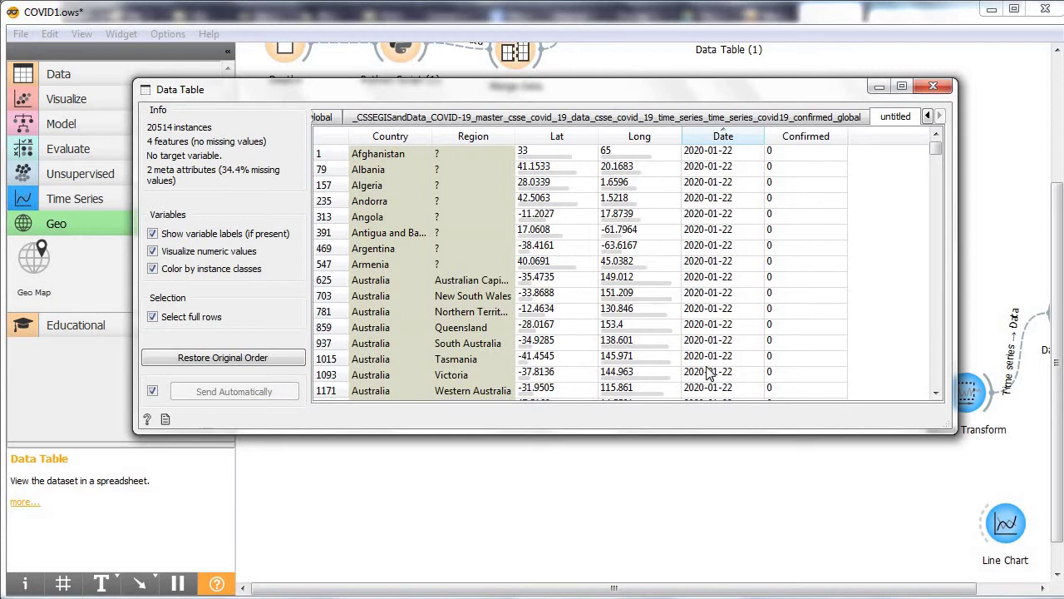
left_click(932, 86)
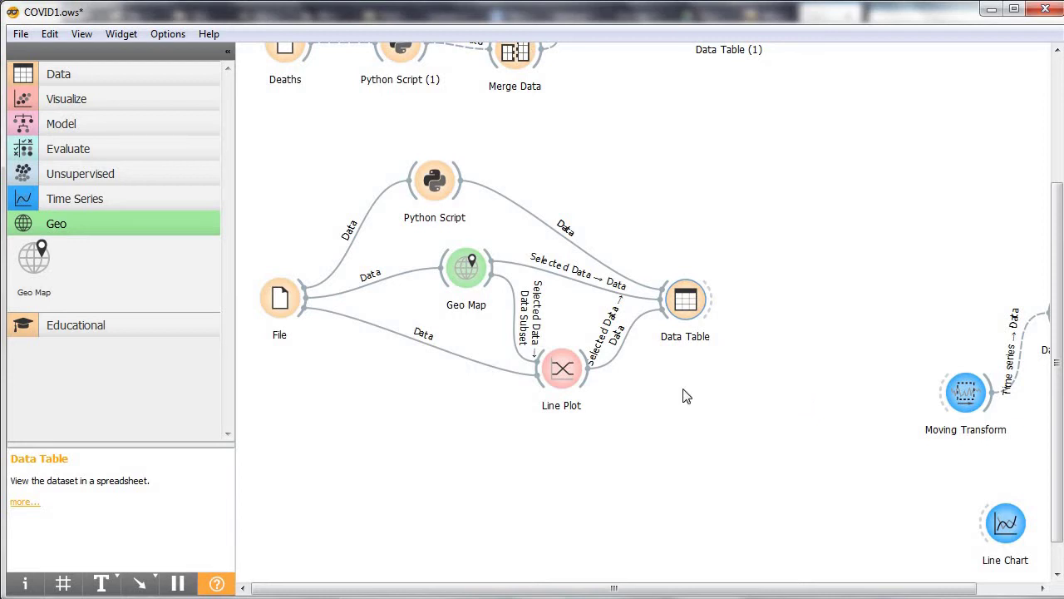
- Remove the File-to-Line Plot link and reposition Data Table, Geo Map and Line Plot
right_click(497, 376)
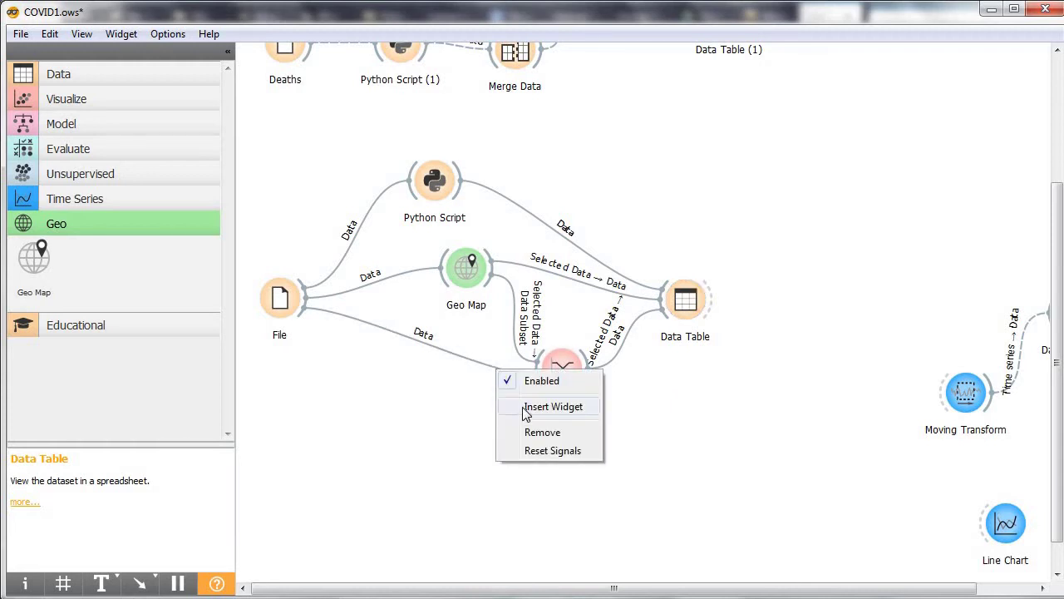
left_click(536, 436)
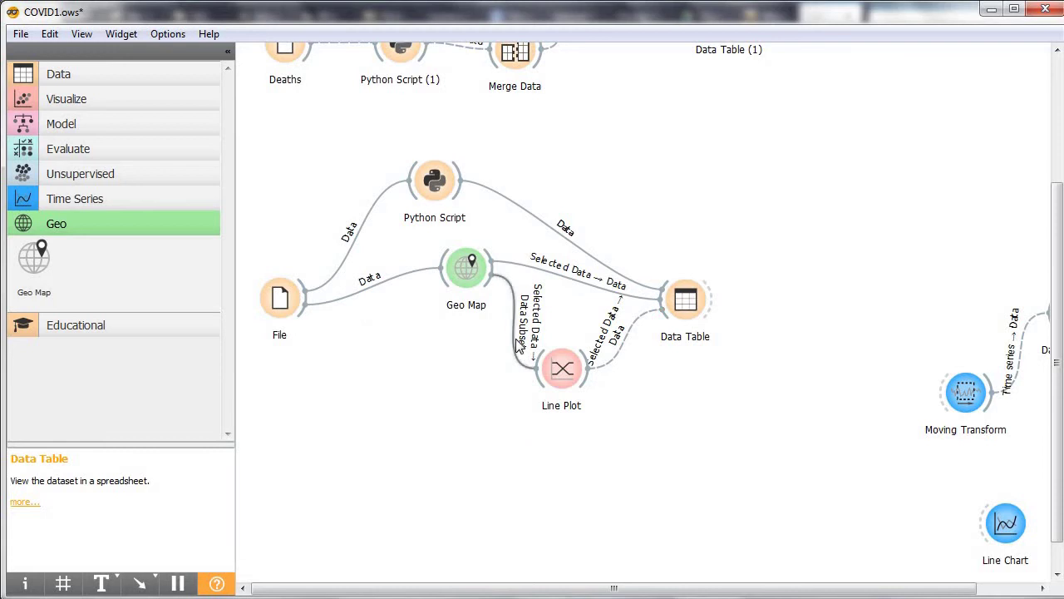
left_click_drag(559, 369, 572, 368)
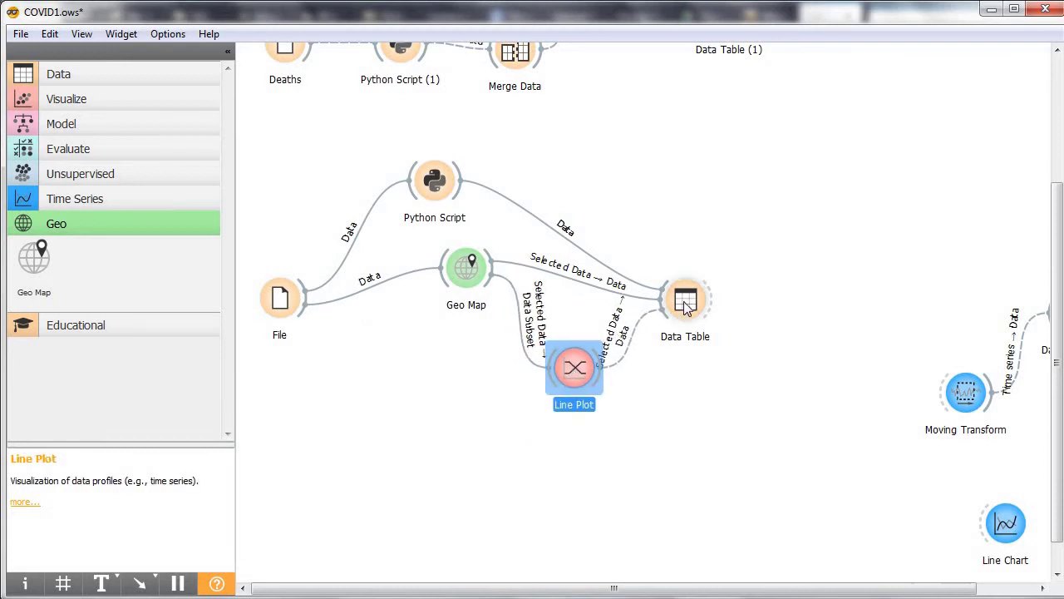
left_click_drag(685, 306, 819, 179)
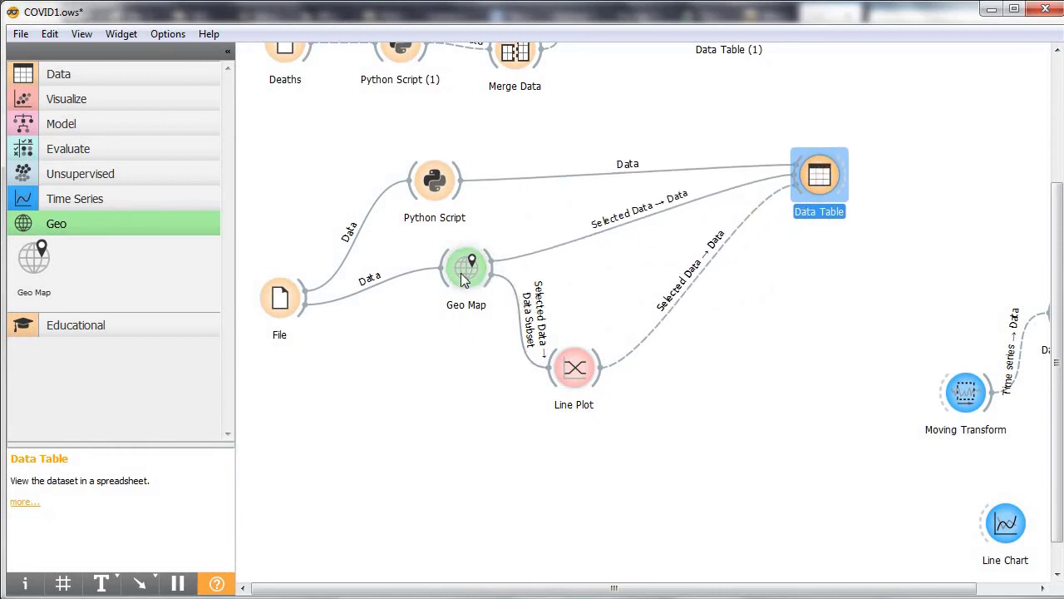
left_click_drag(464, 280, 450, 376)
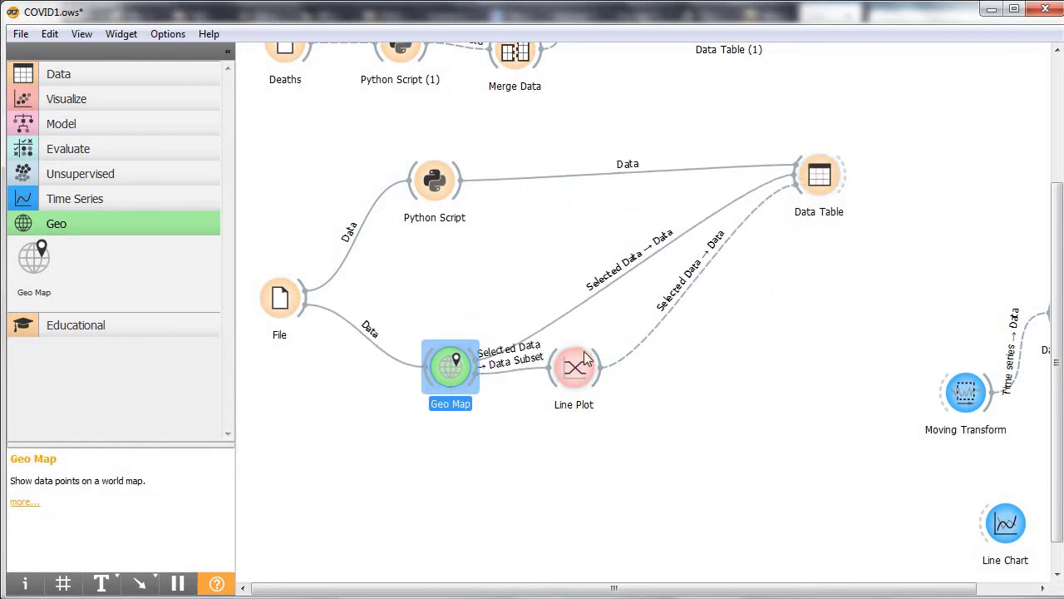
left_click_drag(584, 357, 580, 240)
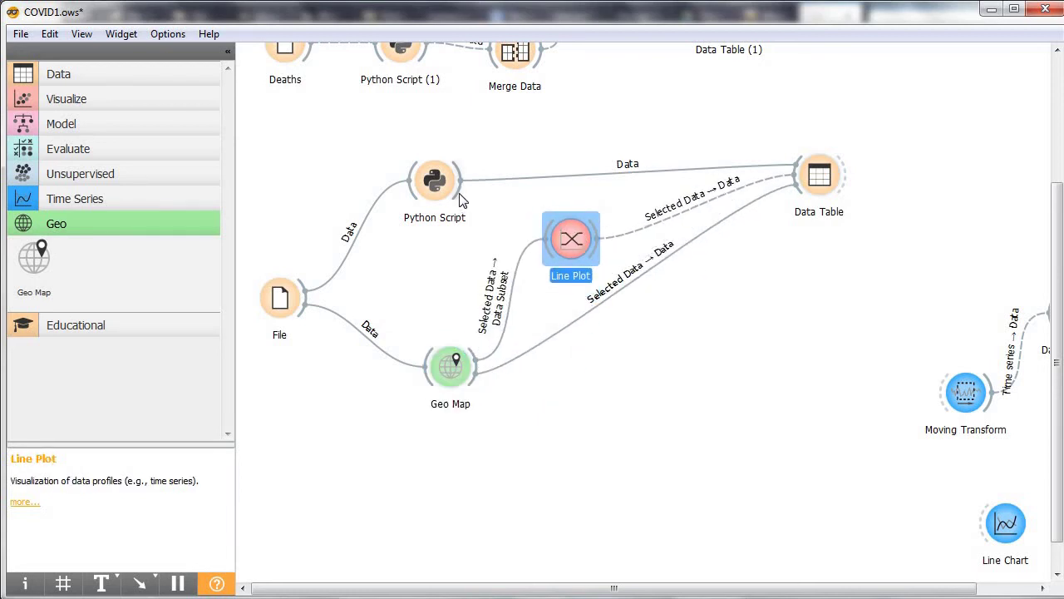
- Connect Python Script to Line Plot, check its 20514-instance plot, and nudge the node
left_click_drag(463, 201, 542, 226)
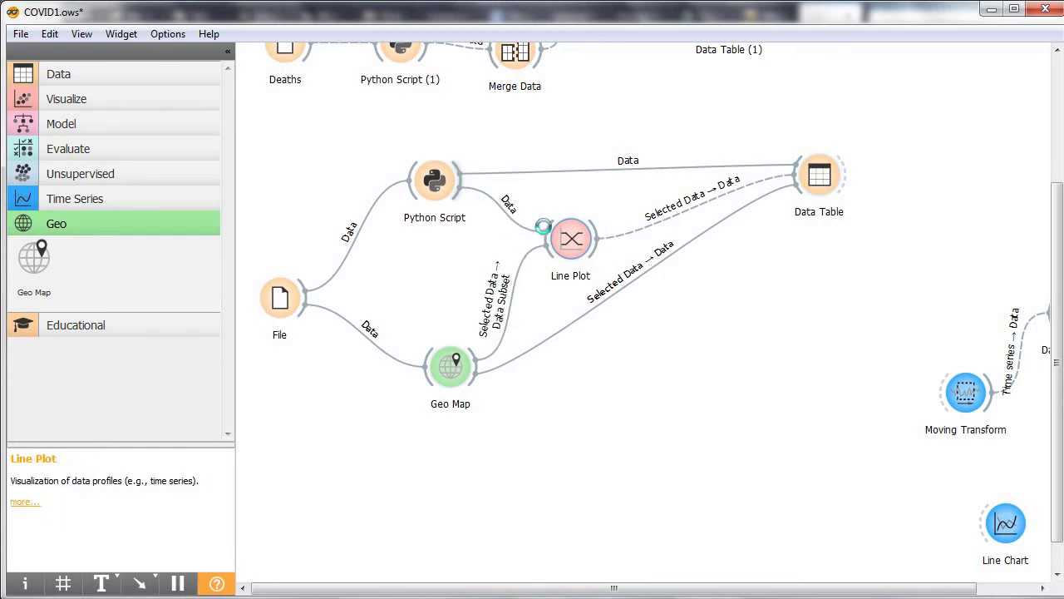
double_click(575, 241)
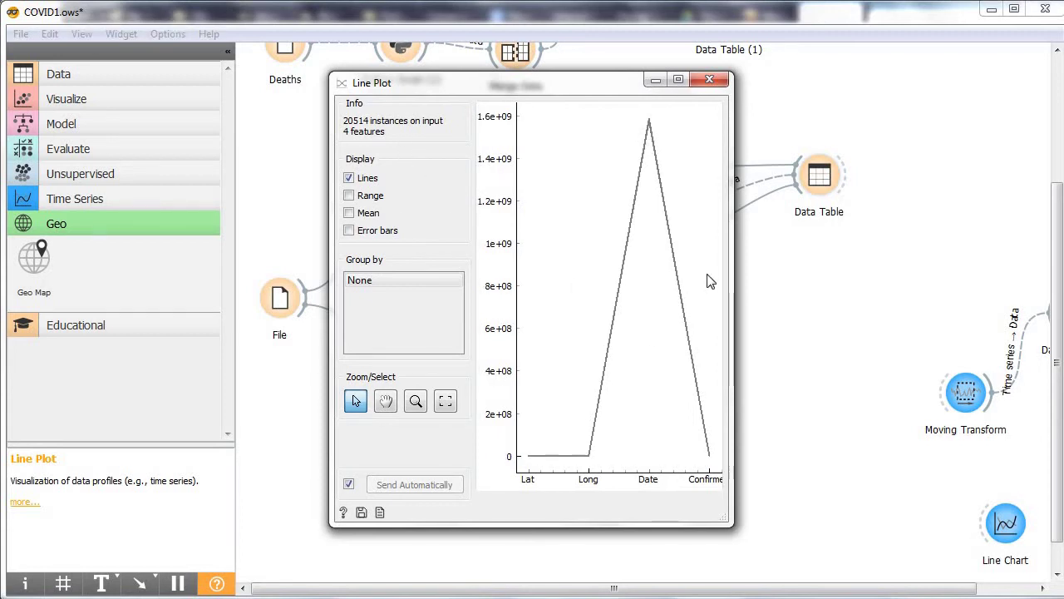
left_click(709, 80)
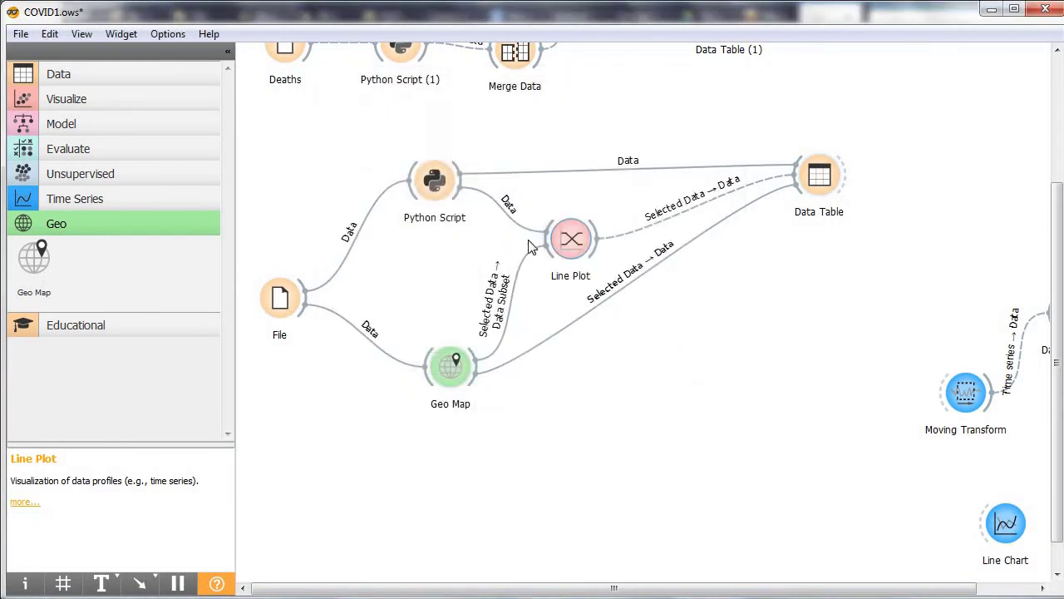
left_click_drag(572, 245, 602, 233)
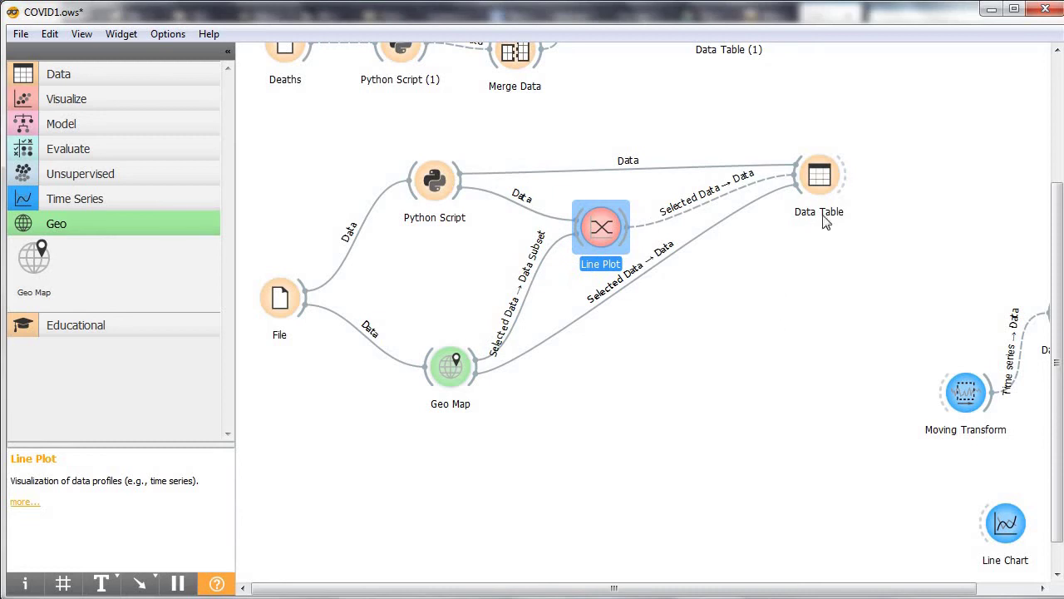
- Glance at the Data Table, then move the Geo Map node up on the canvas
double_click(826, 191)
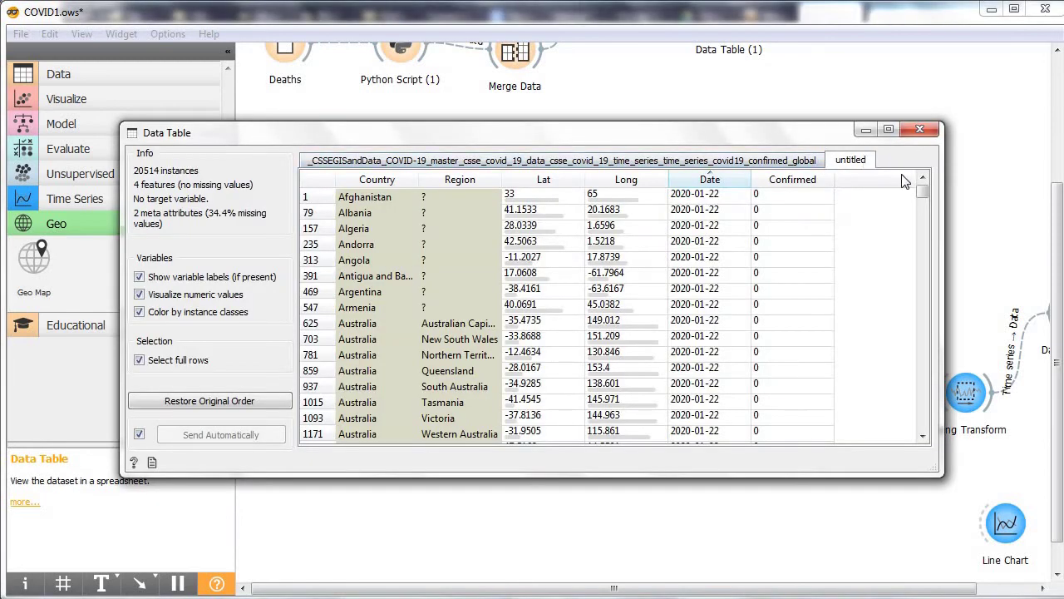
left_click(917, 131)
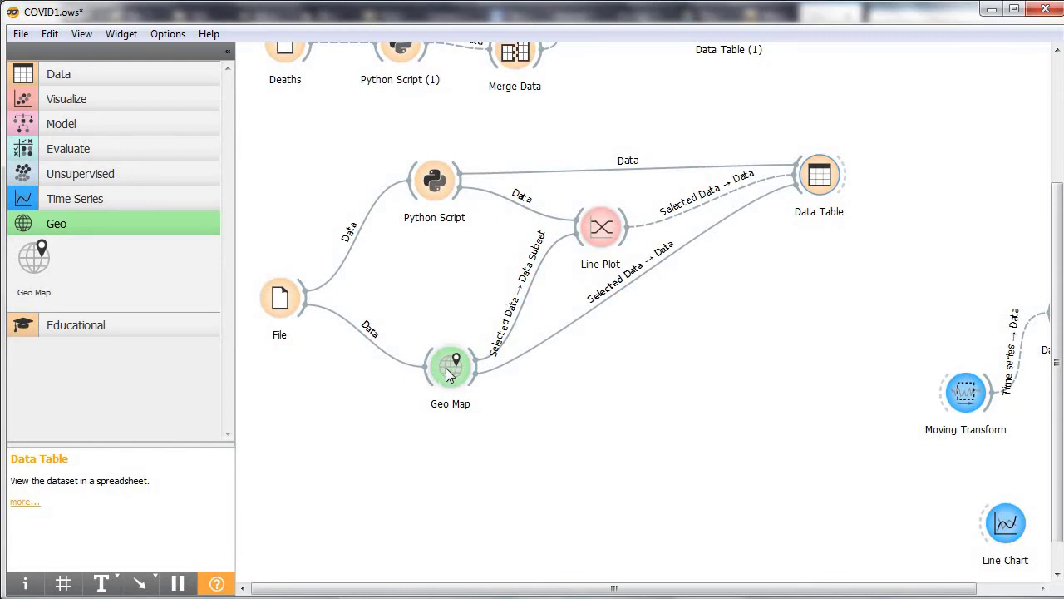
left_click_drag(448, 374, 494, 316)
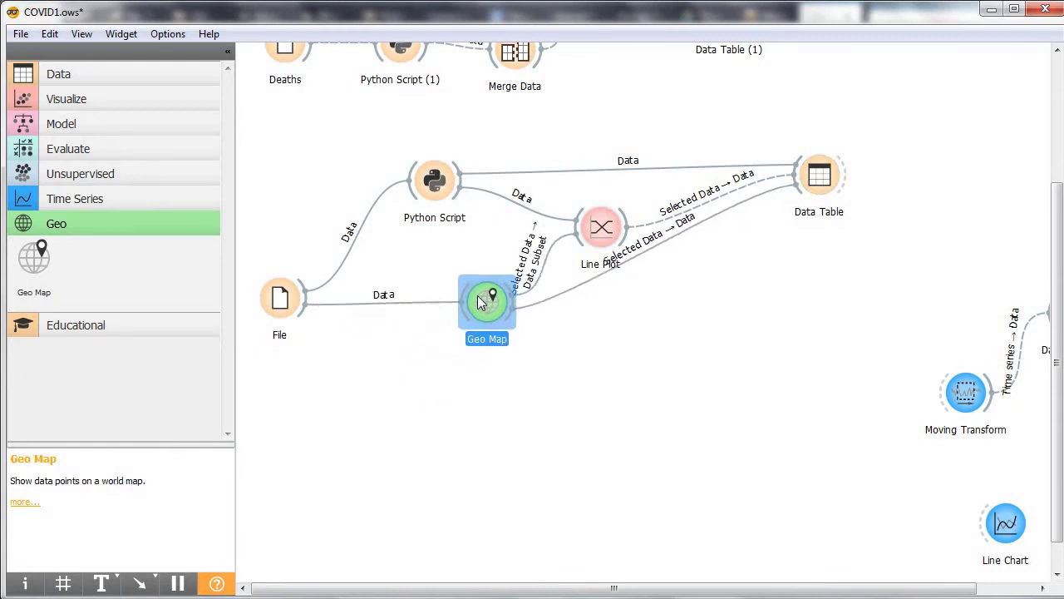
left_click_drag(479, 299, 481, 301)
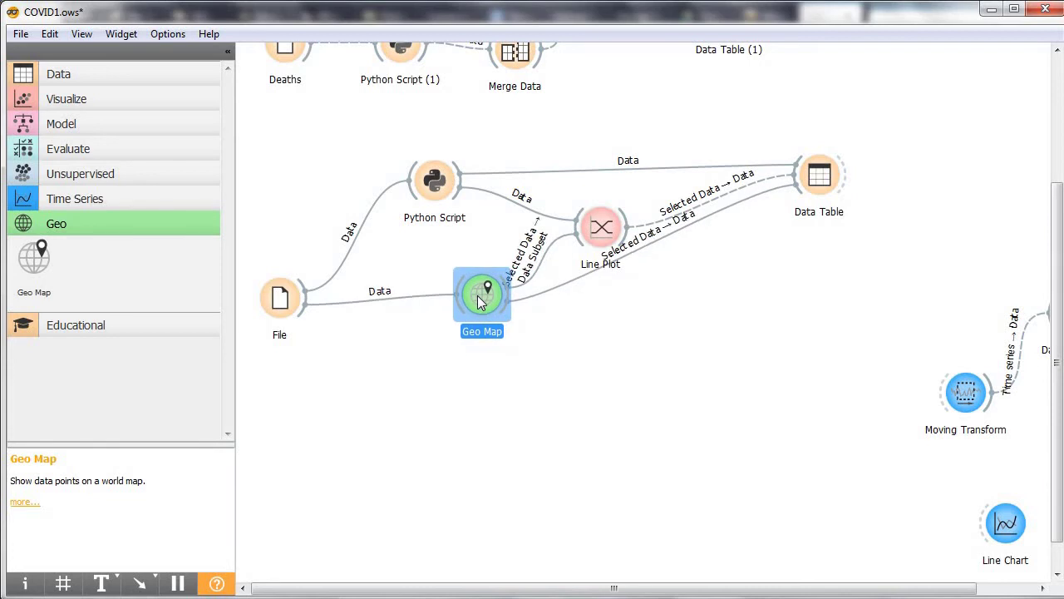
- Replace the File-to-Geo Map link with one from Python Script, and place File beside Python Script
left_click(406, 294)
right_click(406, 294)
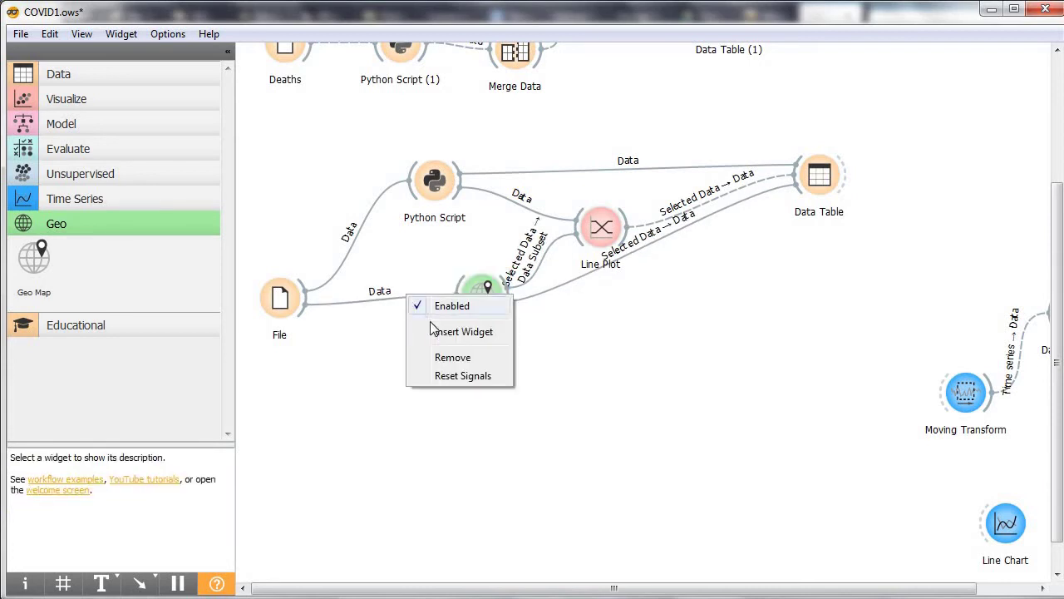
left_click(443, 357)
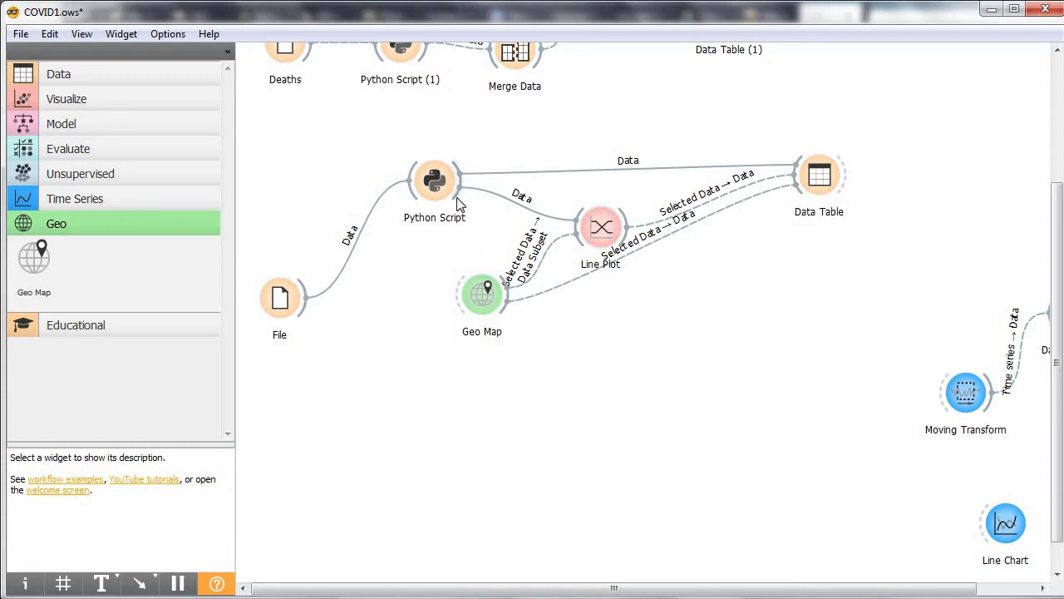
left_click_drag(457, 202, 462, 293)
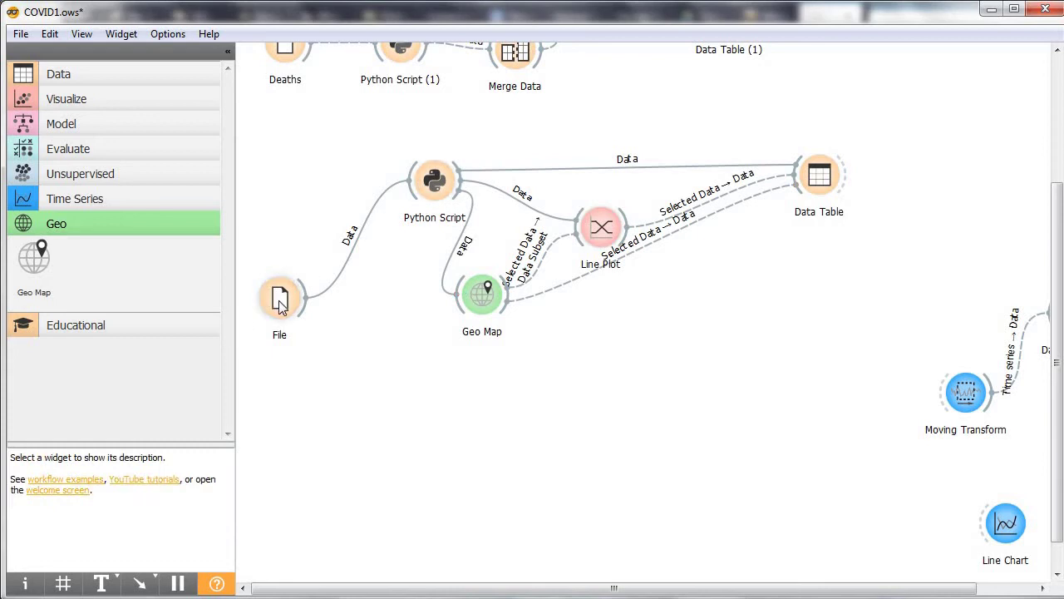
left_click_drag(279, 299, 275, 184)
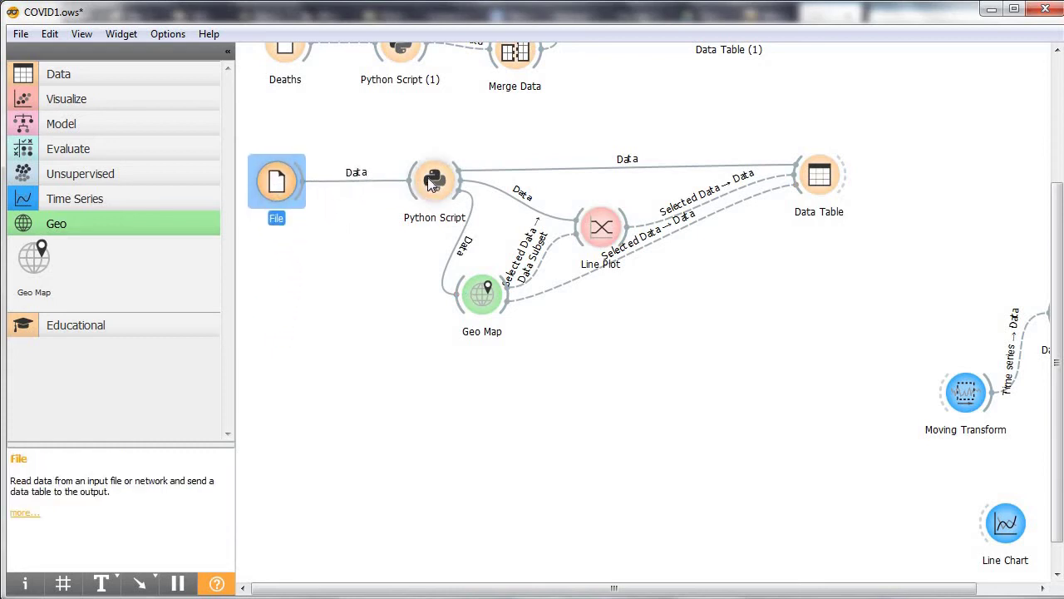
left_click_drag(427, 177, 367, 184)
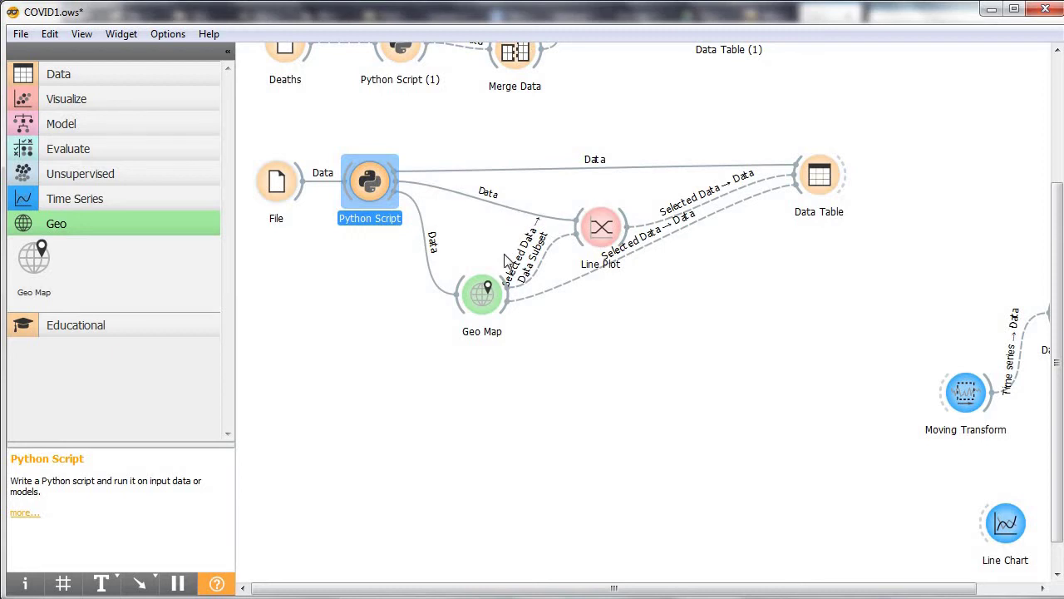
- Select the Ireland and UK data points on the Geo Map
double_click(488, 297)
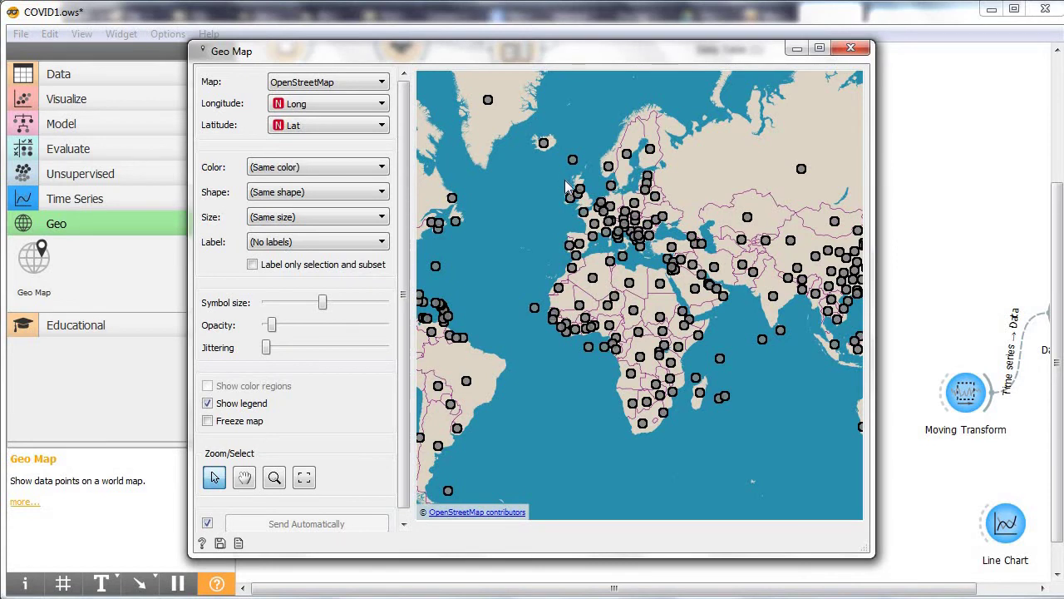
left_click_drag(561, 174, 588, 208)
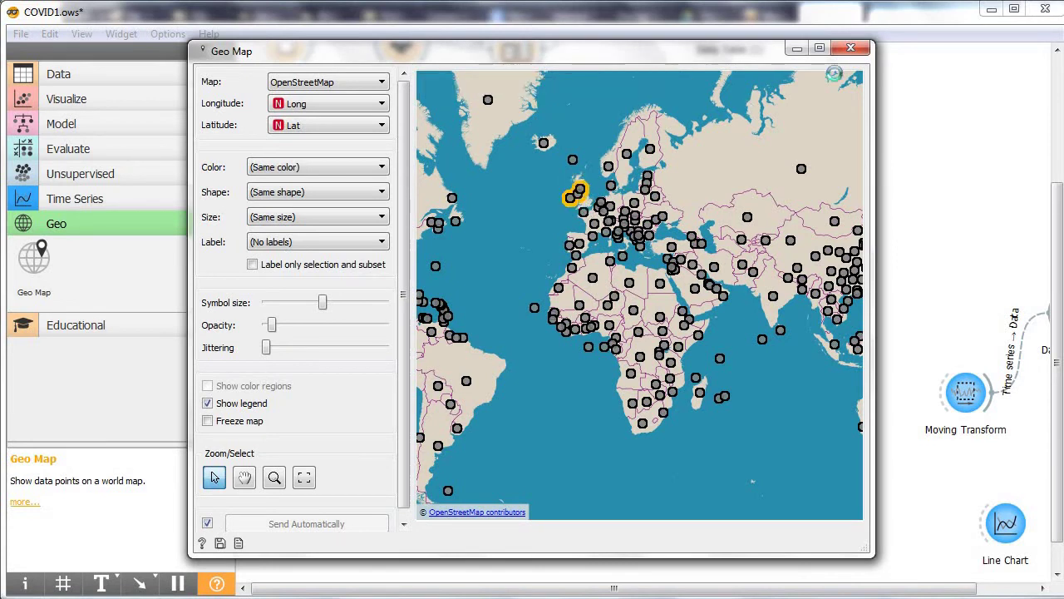
left_click(858, 48)
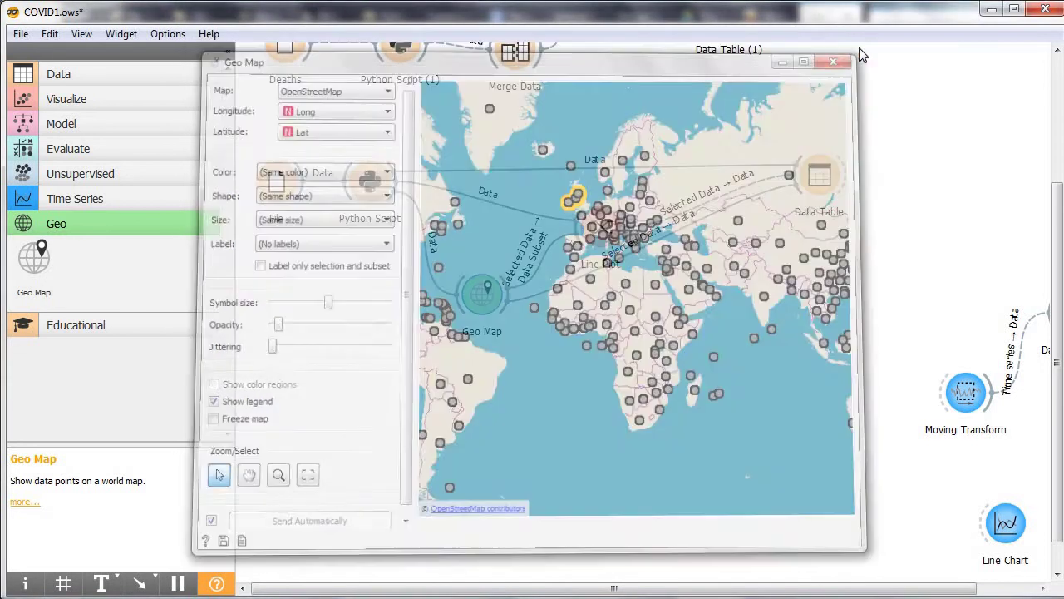
- Review the Line Plot view, then delete the Line Plot widget and its links
double_click(602, 230)
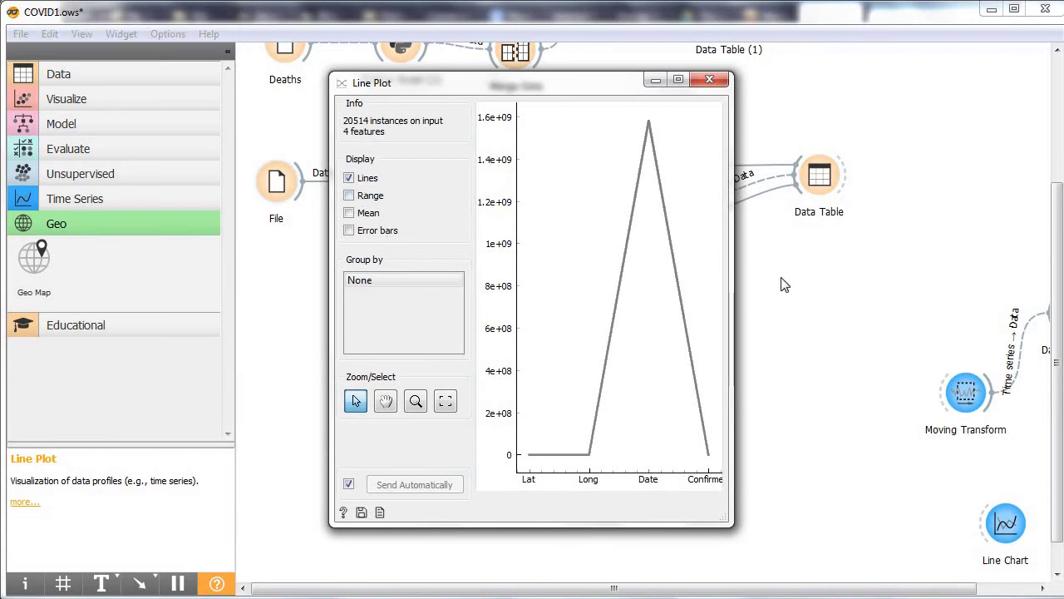
left_click(709, 80)
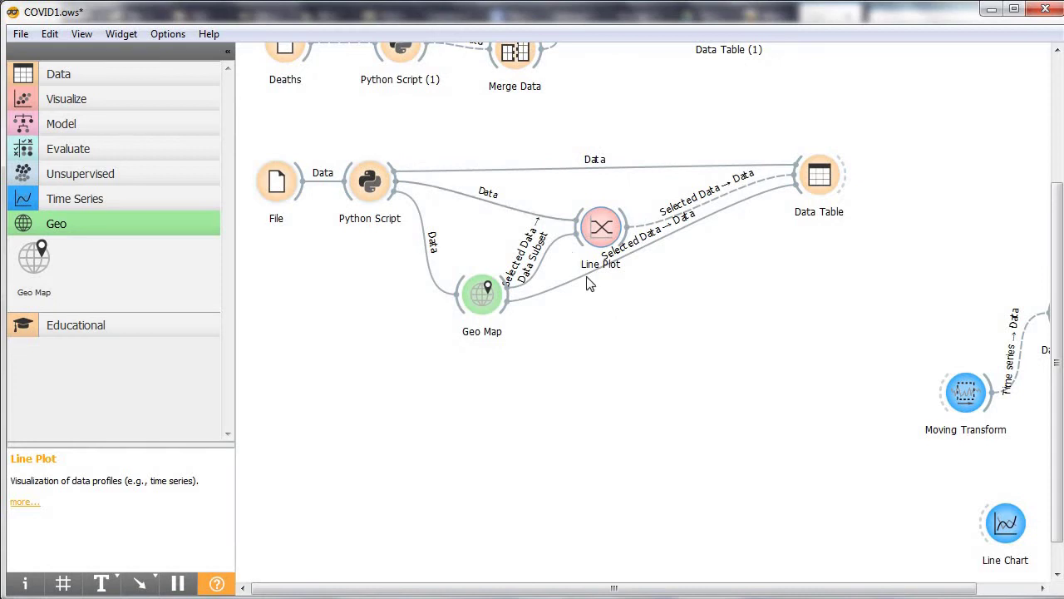
left_click(600, 228)
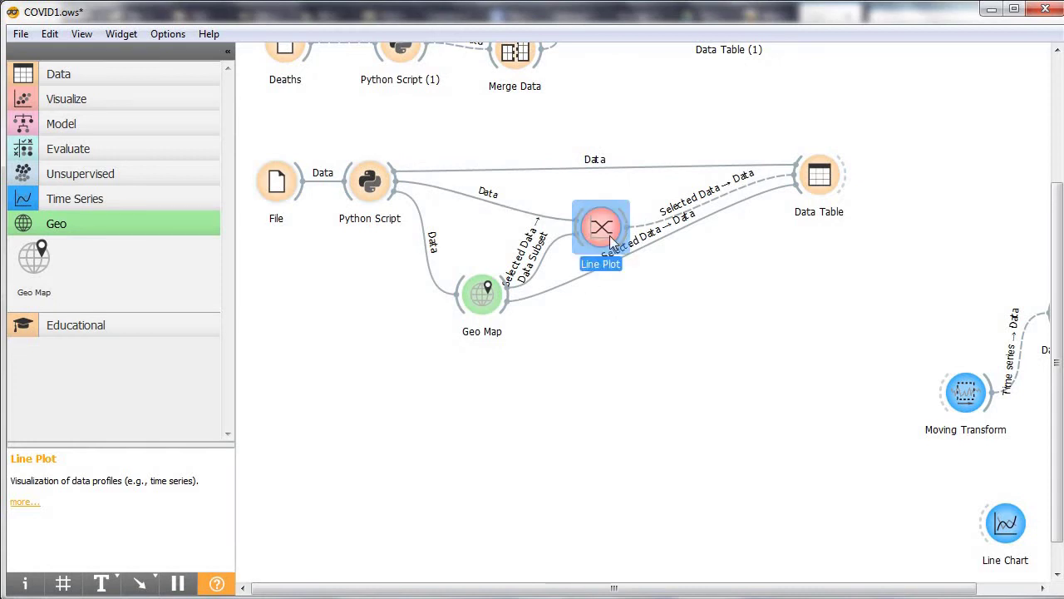
key("Delete")
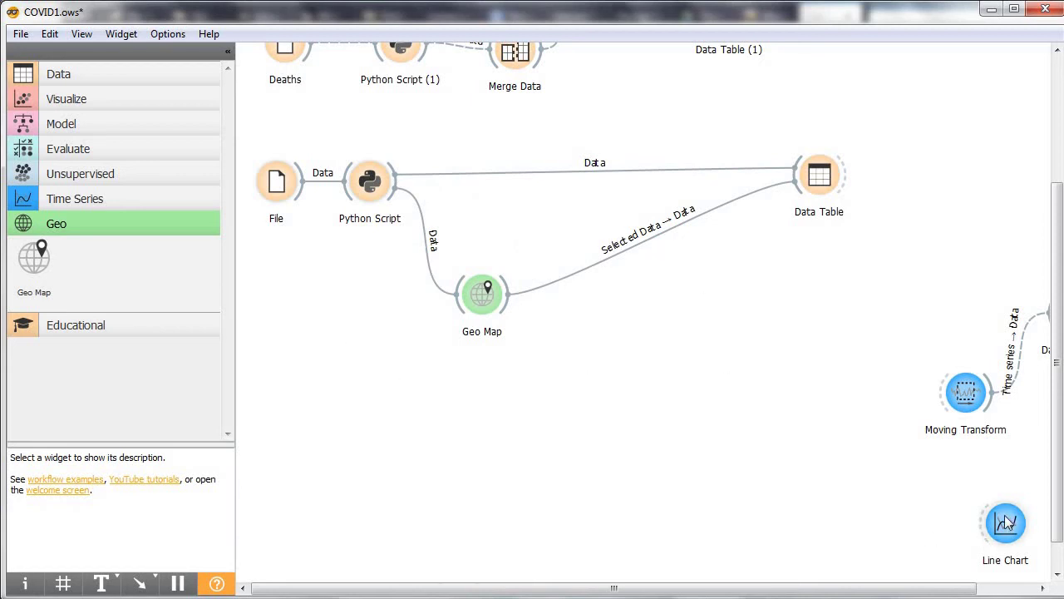
- Place Line Chart beside Geo Map and link Geo Map's Selected Data to it as Time series
left_click_drag(1005, 521, 694, 326)
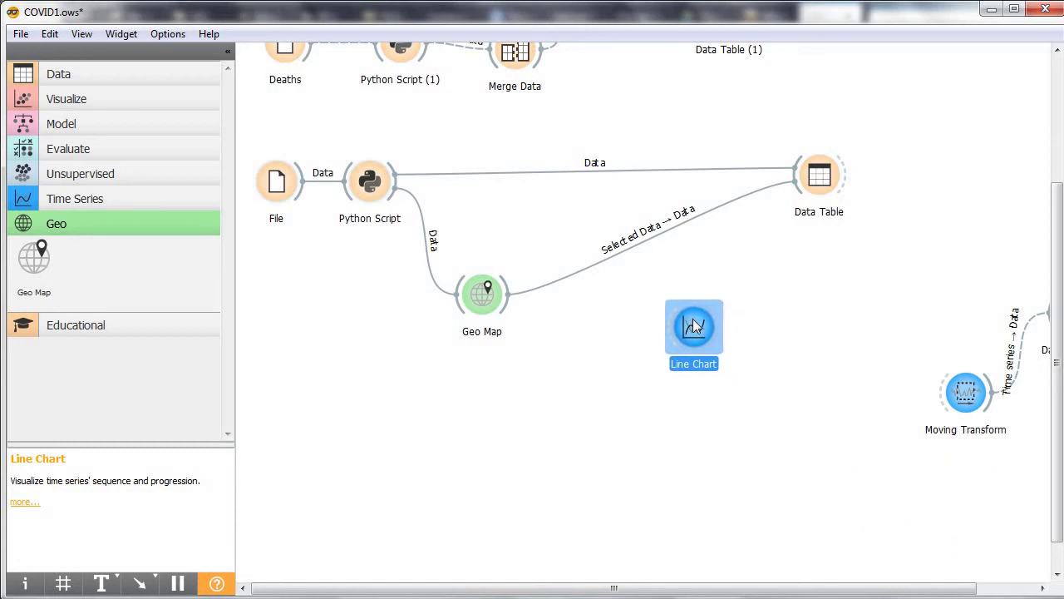
left_click(86, 201)
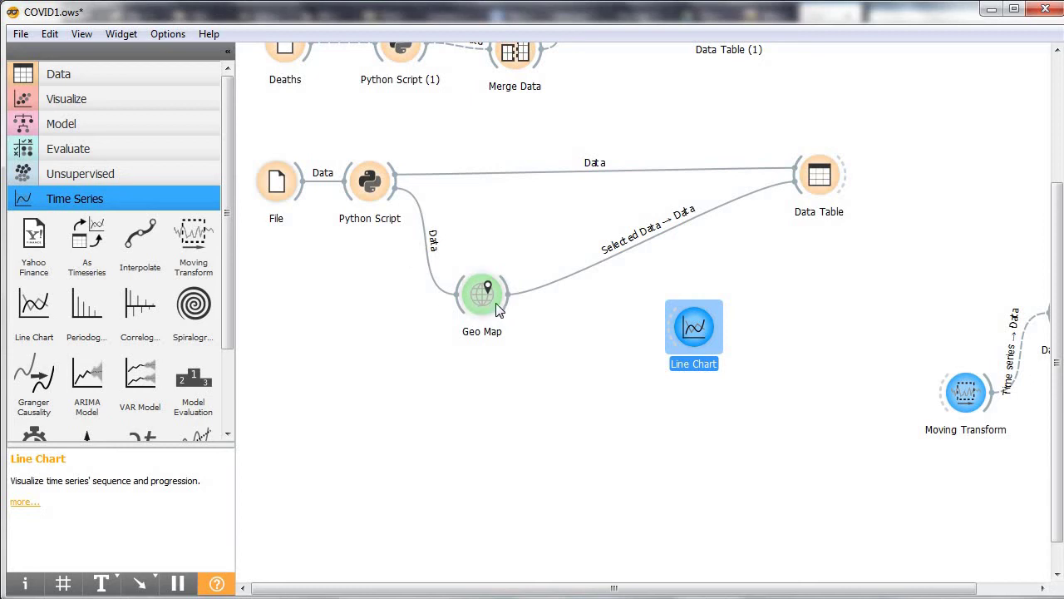
left_click_drag(510, 312, 684, 333)
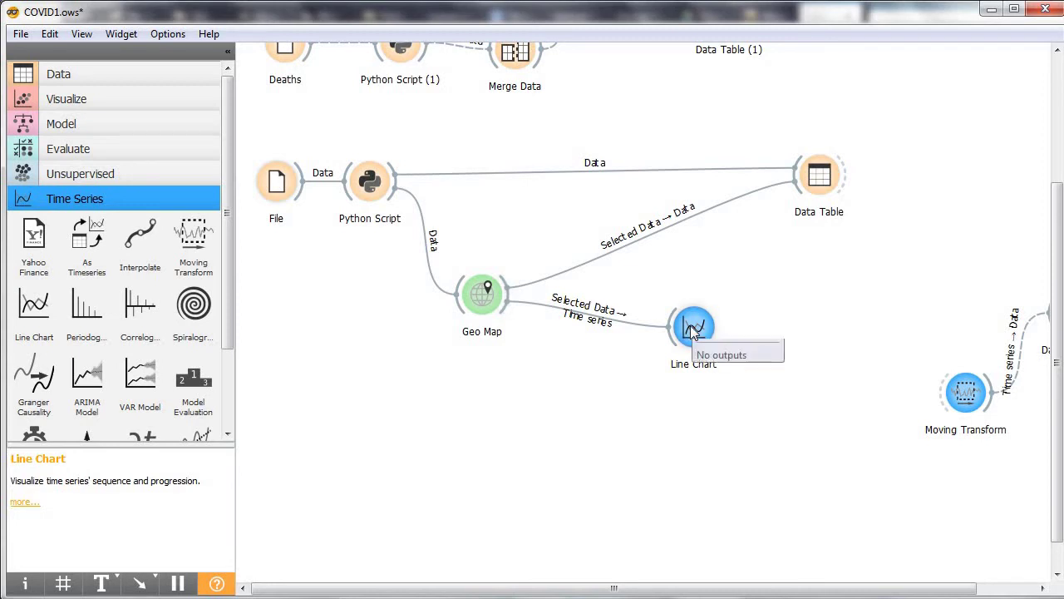
- Reopen Geo Map to check the selected points, then close it
left_click(491, 299)
double_click(489, 293)
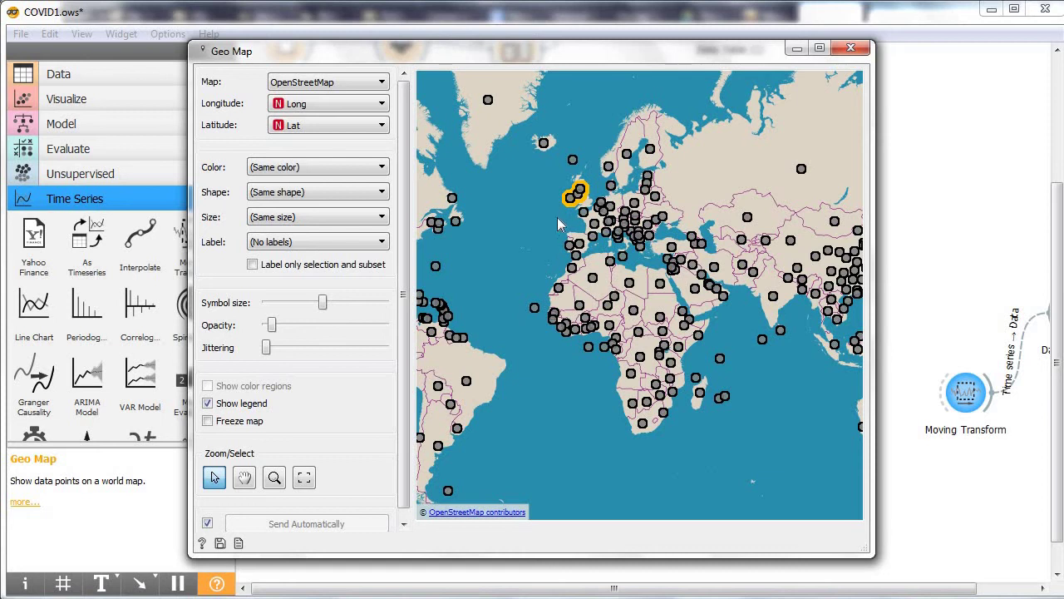
left_click(540, 176)
left_click(850, 48)
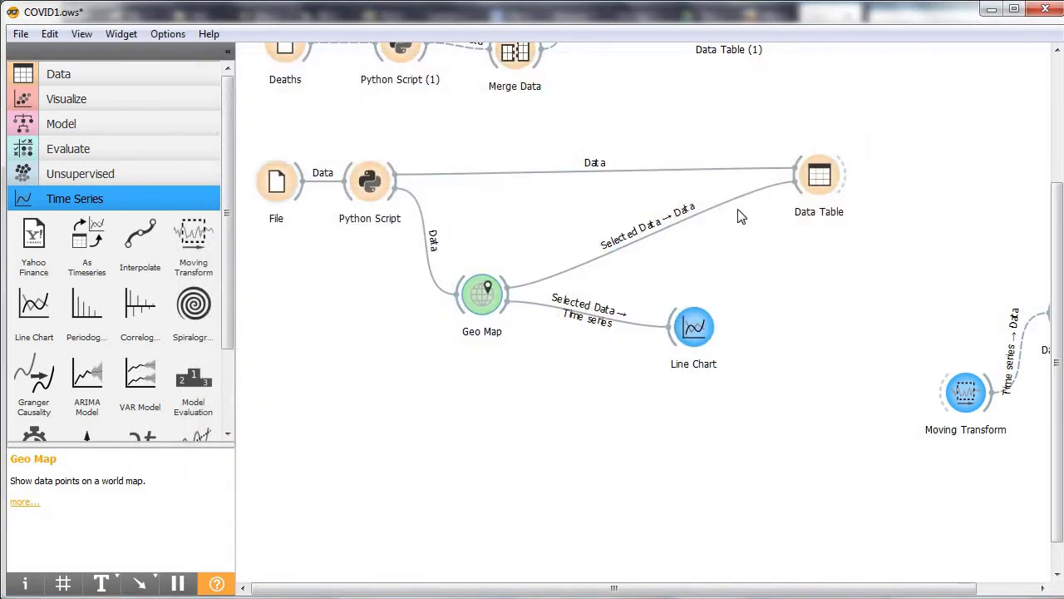
- Plot Confirmed as log-scale columns in Line Chart and make the chart window taller
double_click(691, 328)
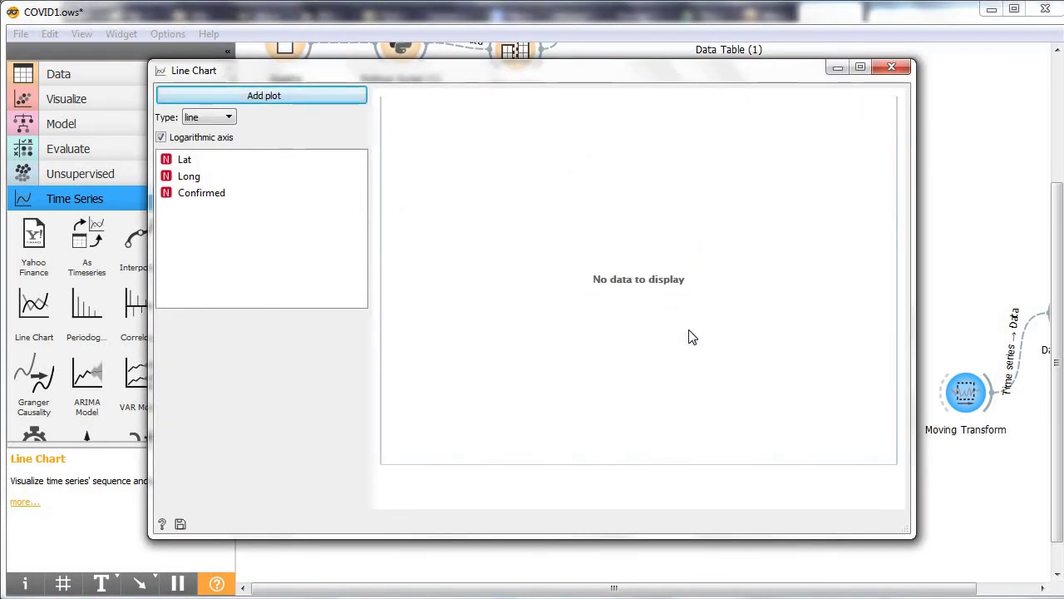
left_click(203, 193)
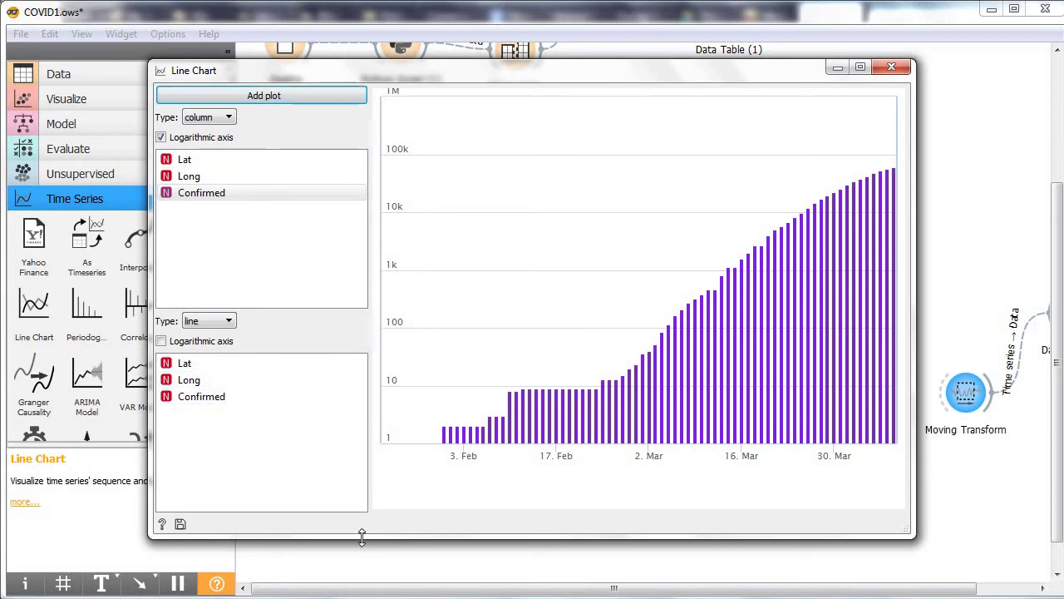
left_click_drag(361, 536, 363, 562)
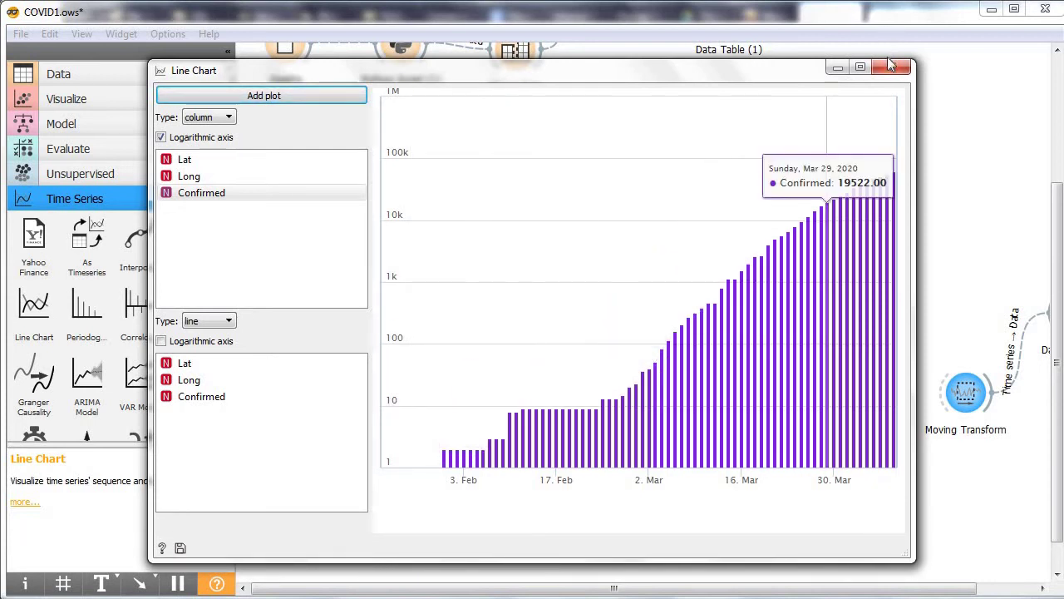
- Zoom the Geo Map into Western Europe and reselect the three Ireland and UK points
left_click(836, 68)
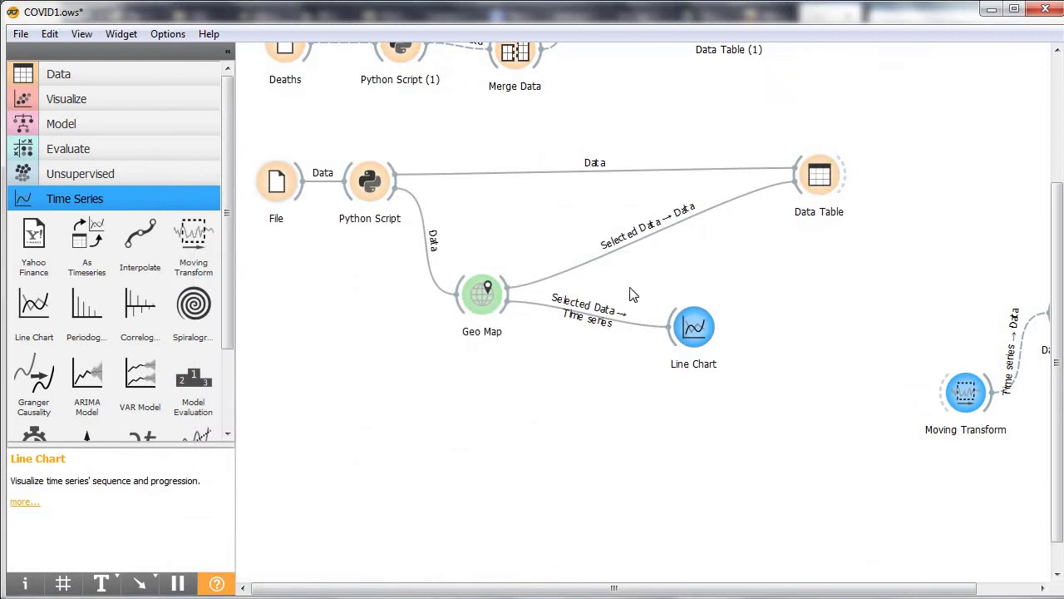
double_click(480, 301)
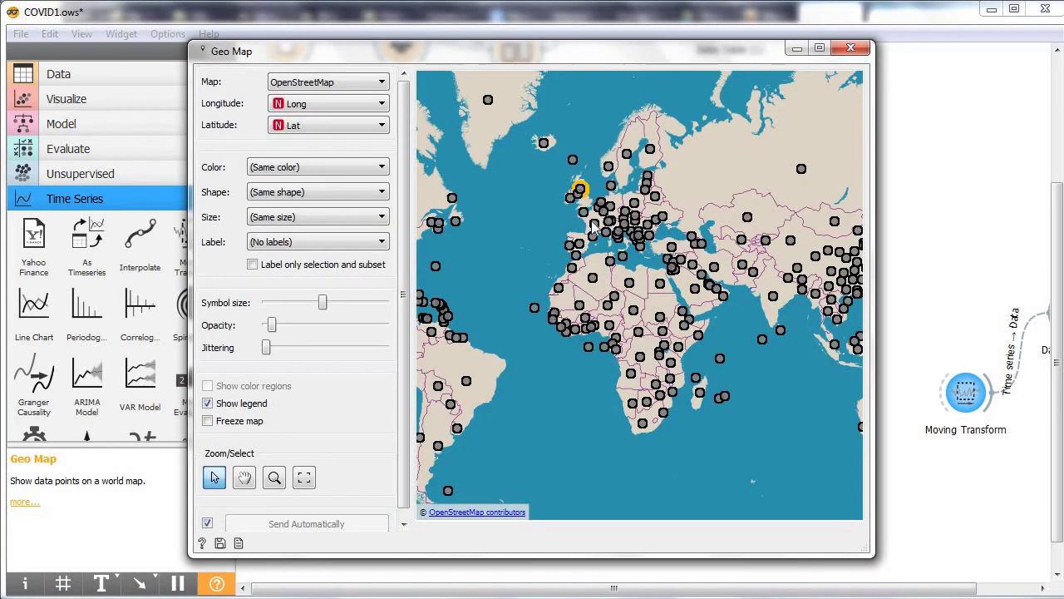
key("z")
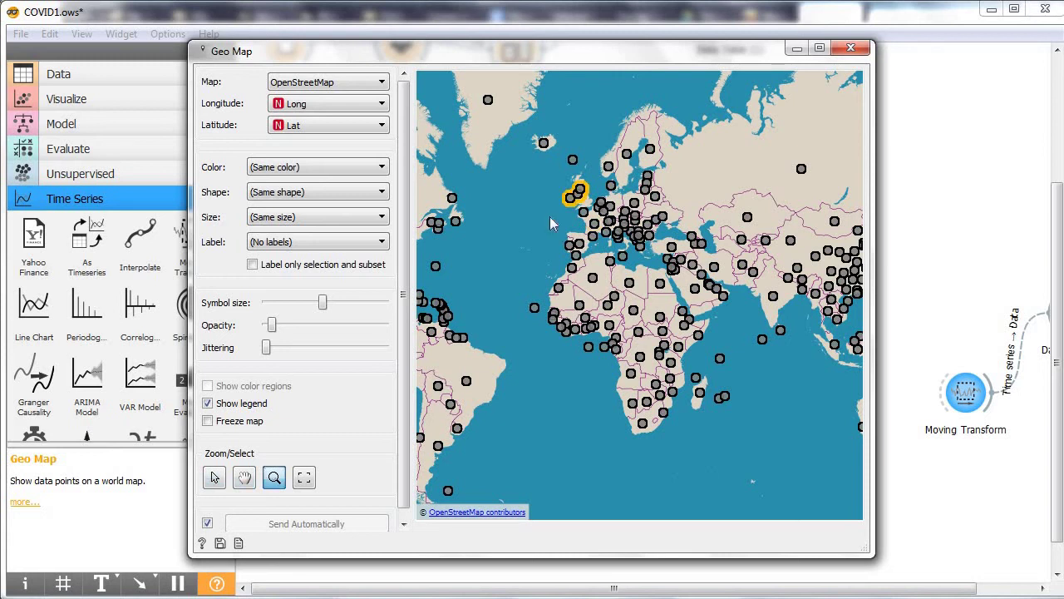
left_click(549, 217)
left_click_drag(528, 155, 623, 250)
left_click_drag(532, 176, 659, 279)
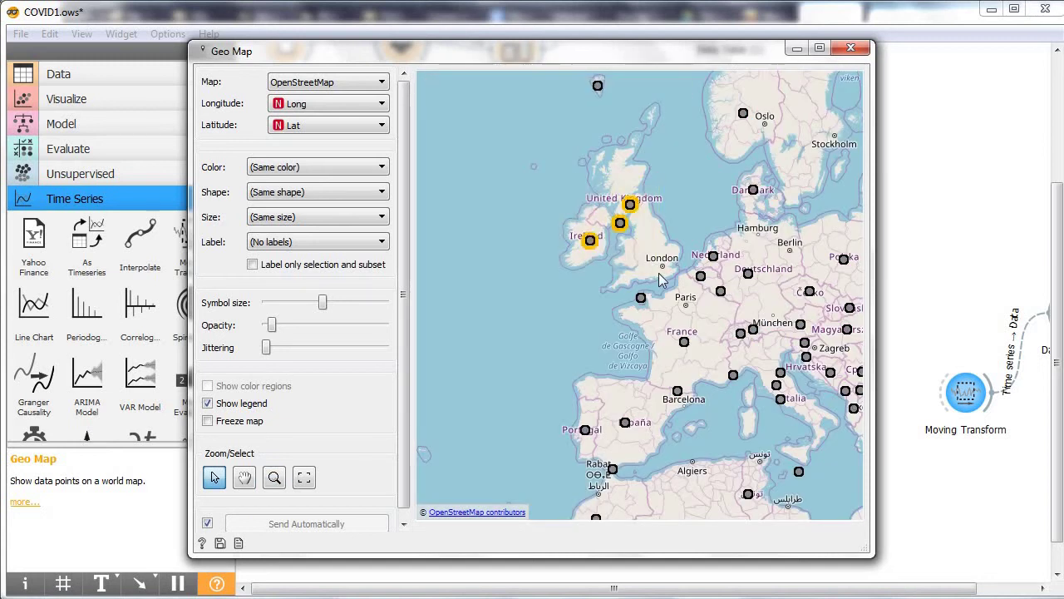
left_click(915, 243)
- Plot Confirmed counts in all three Line Chart plots
double_click(693, 330)
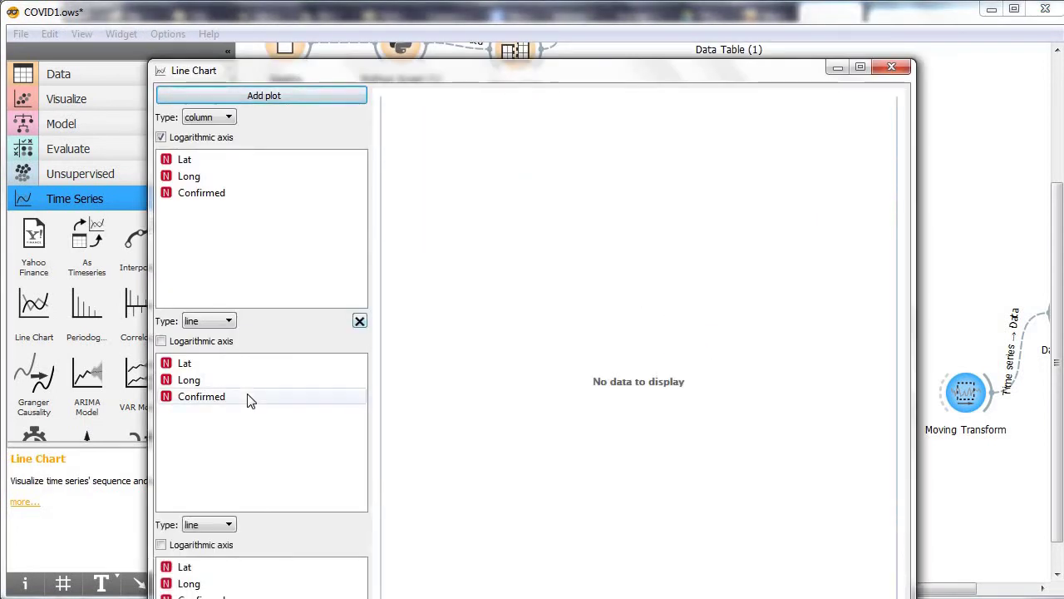
left_click(218, 193)
left_click(208, 397)
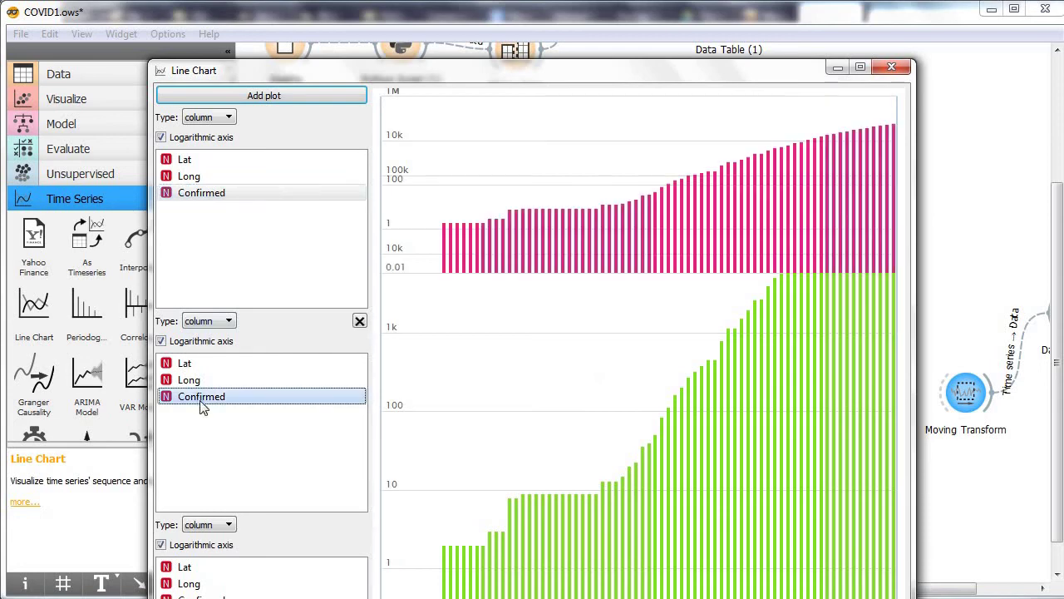
left_click(201, 596)
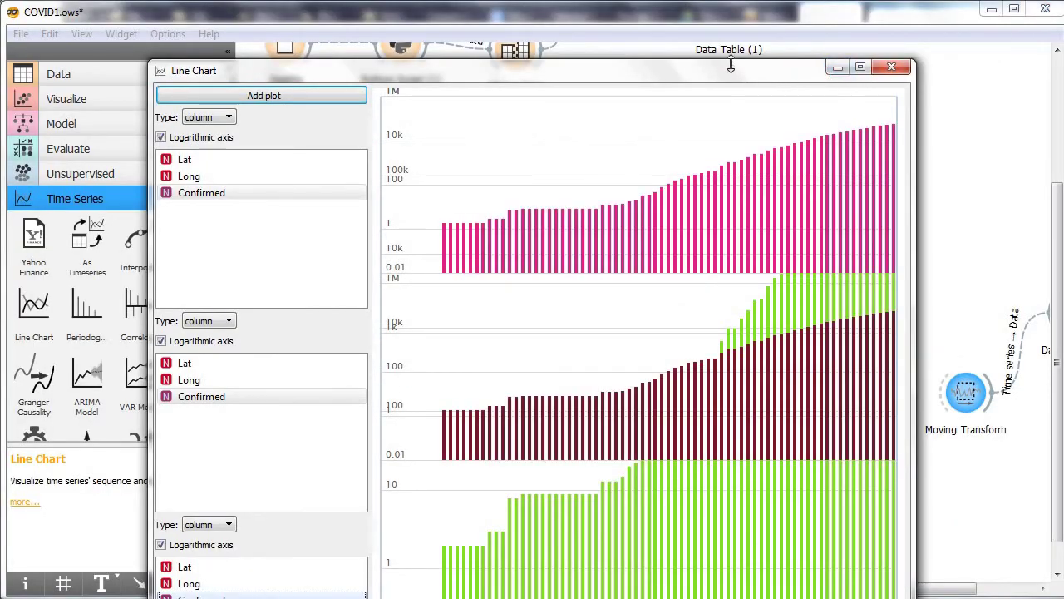
- Move the chart window to the top-left, widen it across the screen, and return to the canvas
left_click_drag(720, 64, 719, 94)
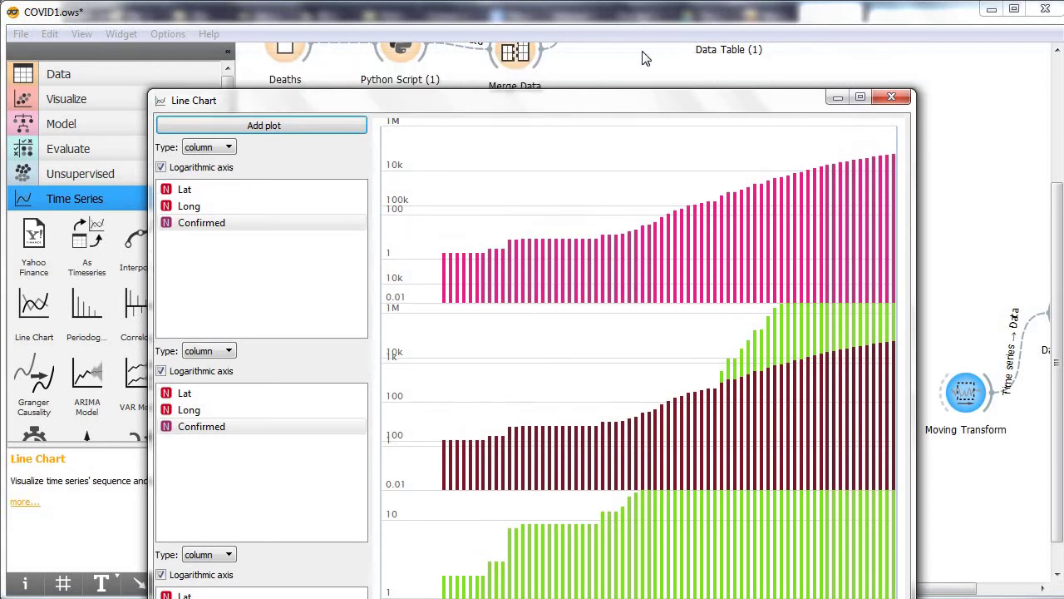
left_click_drag(643, 102, 492, 16)
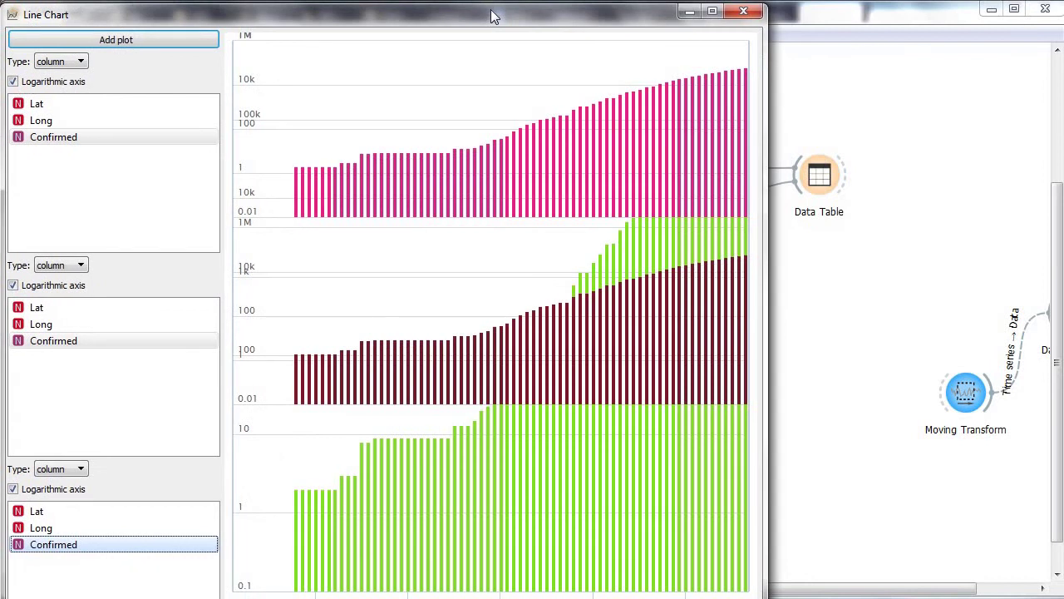
left_click_drag(765, 249, 1021, 249)
left_click(1054, 254)
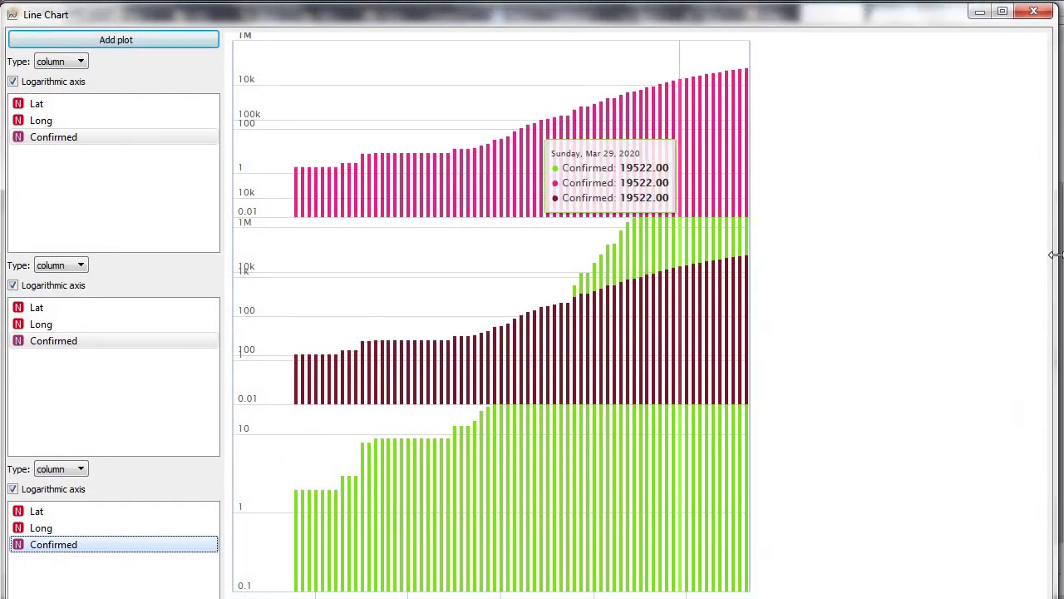
- Place Moving Transform below Geo Map and connect Geo Map's selected data to it
left_click_drag(979, 413, 1002, 432)
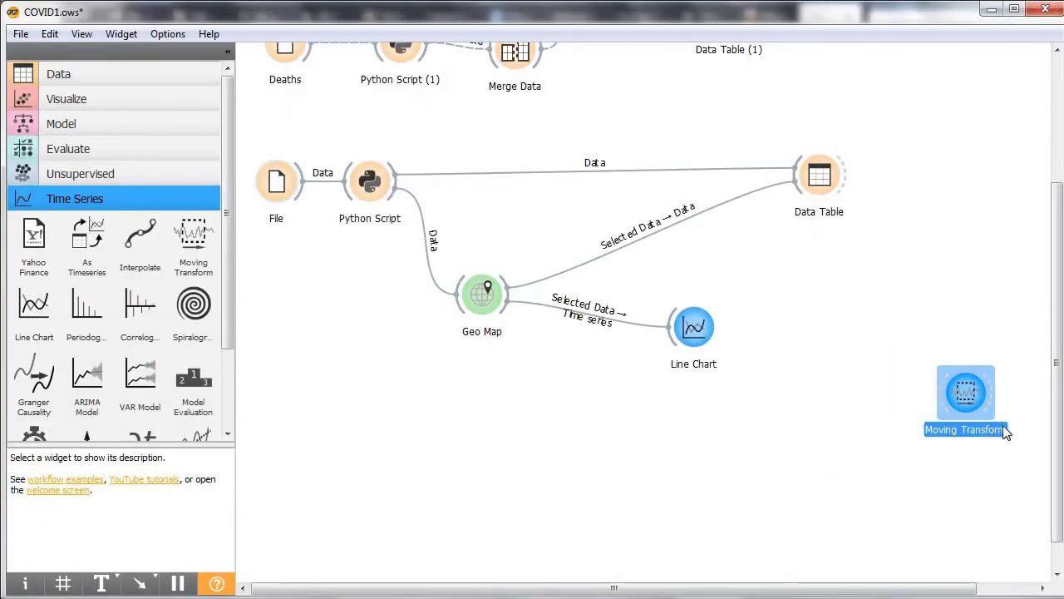
left_click_drag(954, 389, 680, 420)
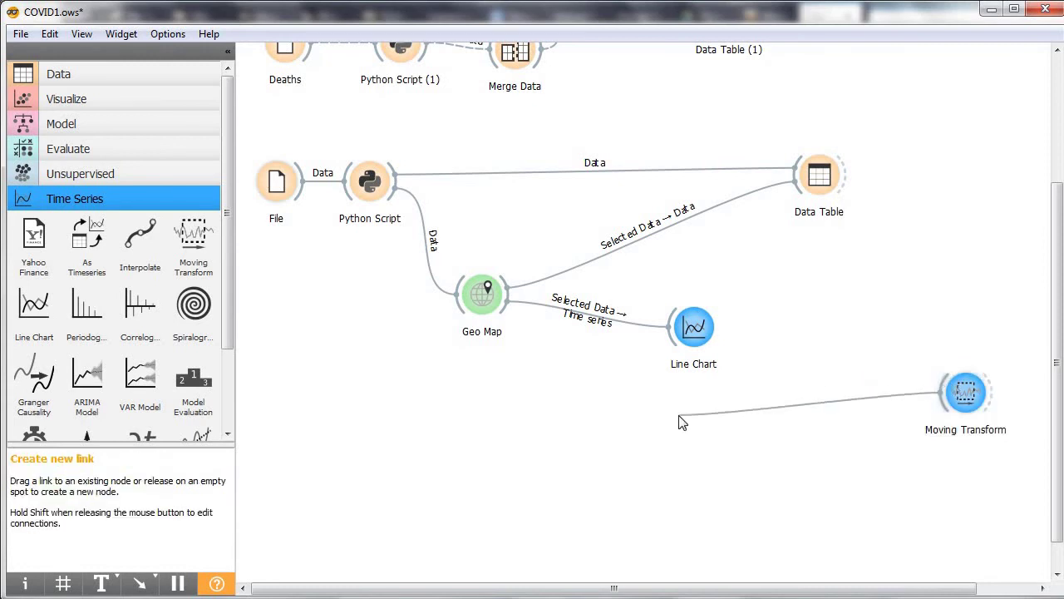
left_click(870, 342)
left_click_drag(866, 358, 713, 451)
left_click_drag(965, 390, 576, 404)
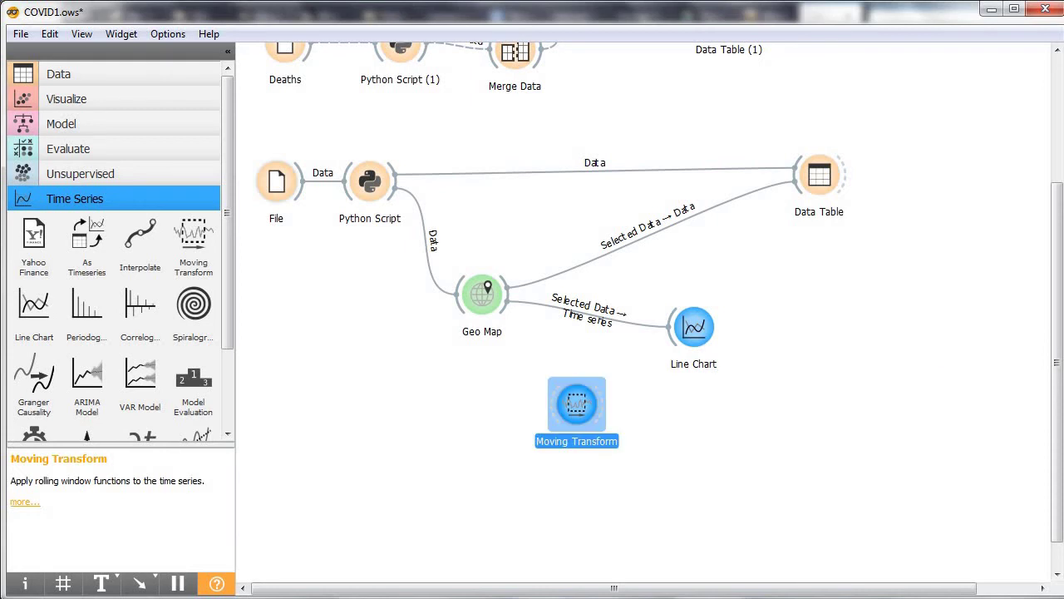
left_click_drag(503, 312, 572, 406)
- Set Moving Transform to smooth the Confirmed series with a 5-width mean
double_click(572, 405)
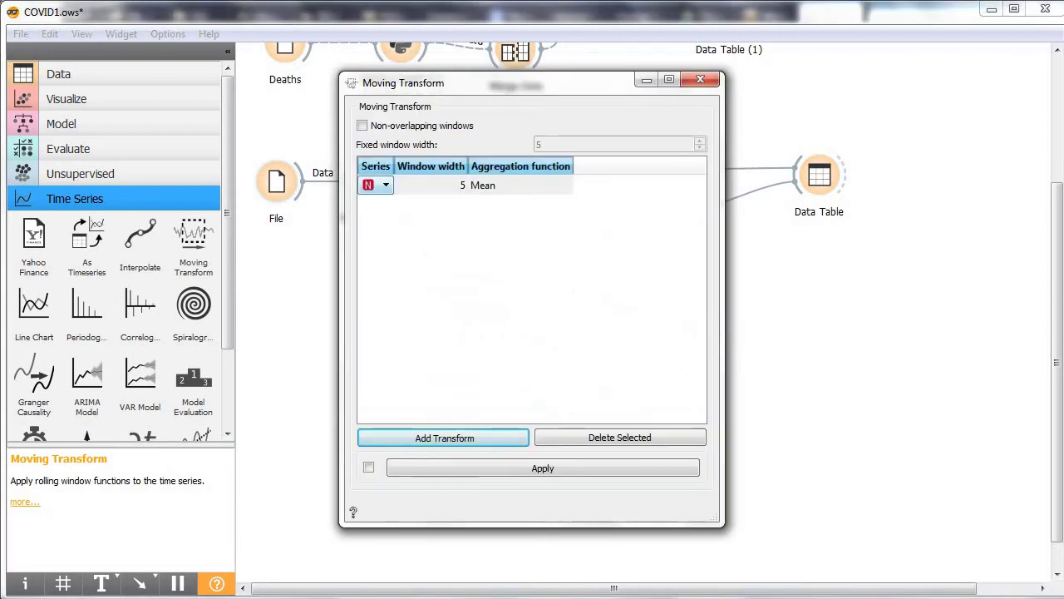
left_click(386, 184)
left_click(381, 226)
left_click_drag(720, 302, 854, 302)
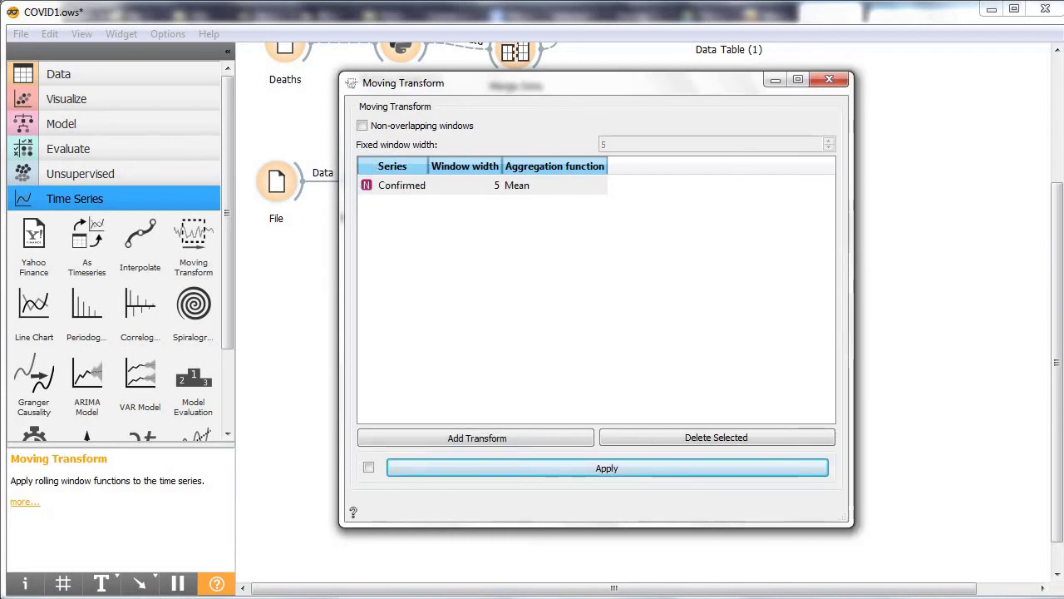
- Connect Moving Transform to Line Chart and remove the direct Geo Map to Line Chart link
left_click(832, 80)
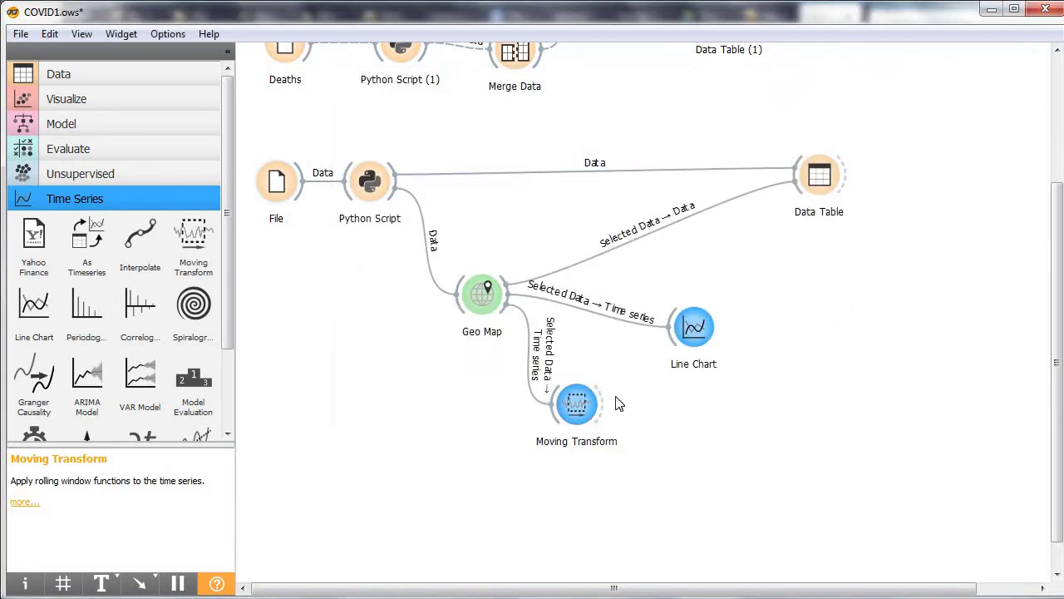
left_click_drag(600, 404, 675, 357)
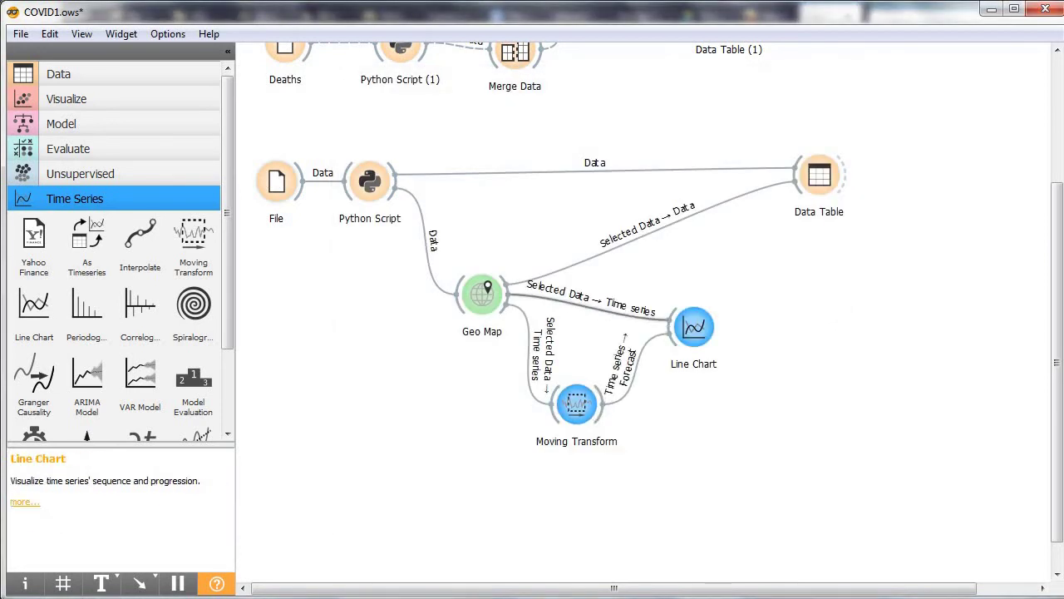
right_click(597, 314)
left_click(629, 375)
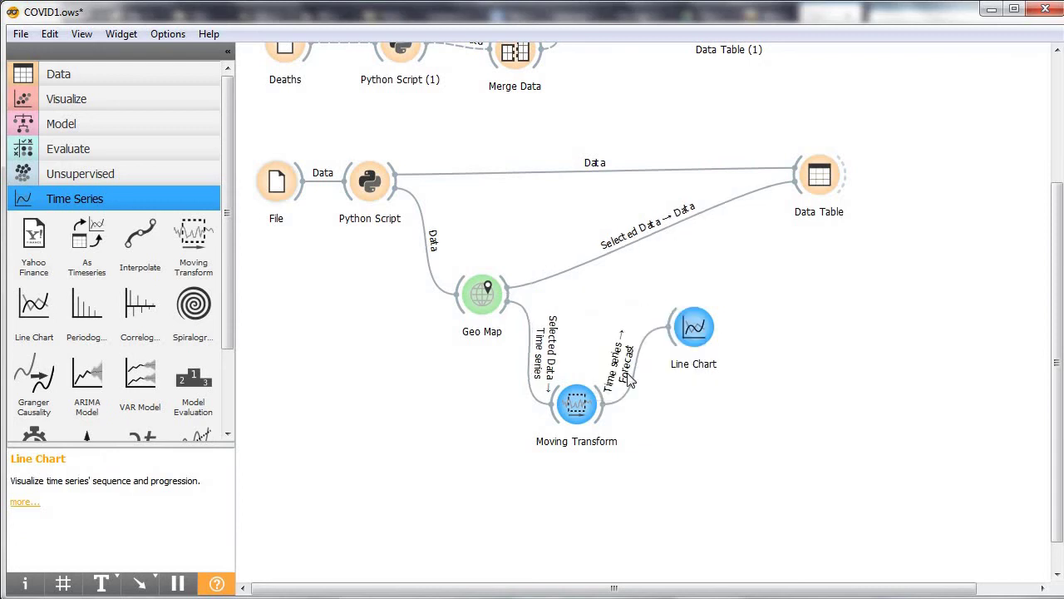
- Edit the new link so Moving Transform's Time series output feeds Line Chart's Time series input
right_click(638, 382)
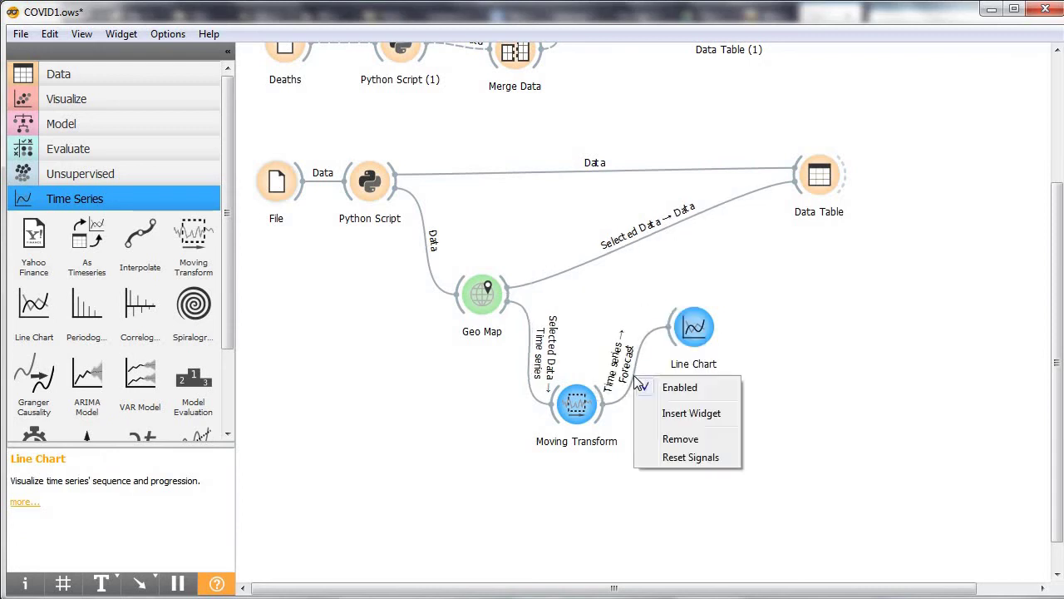
left_click(675, 459)
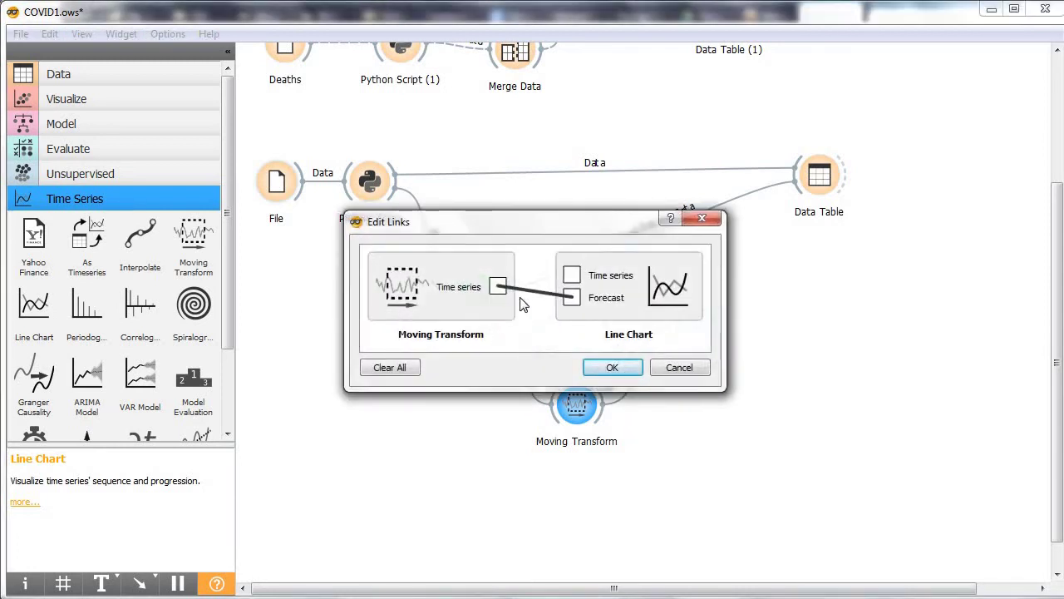
left_click_drag(499, 287, 571, 275)
left_click(548, 296)
left_click(611, 368)
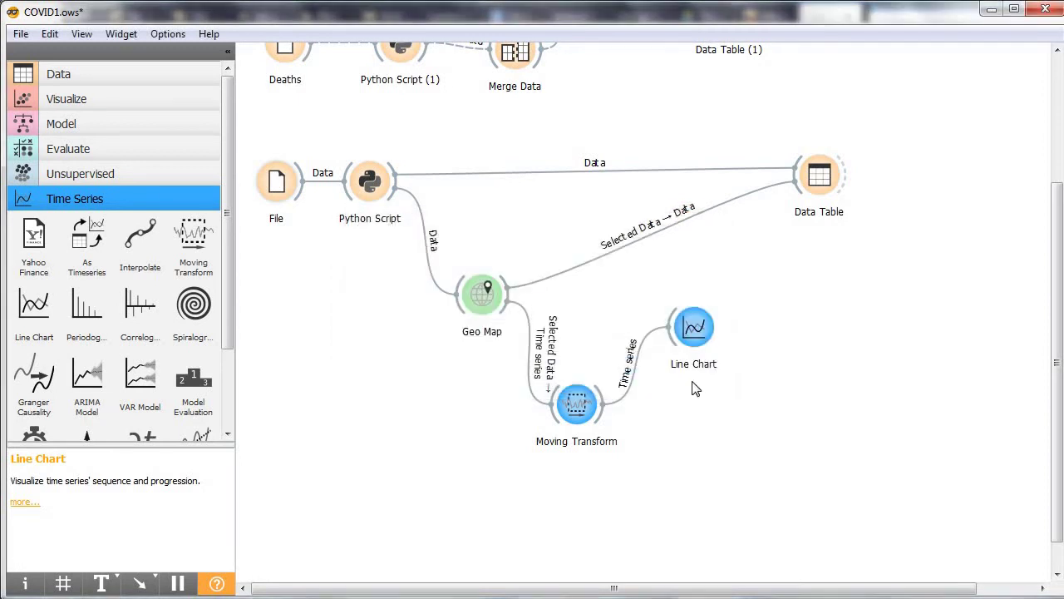
- Plot Confirmed (5; mean) together with raw Confirmed in Line Chart, then close the window
double_click(695, 347)
left_click(69, 155)
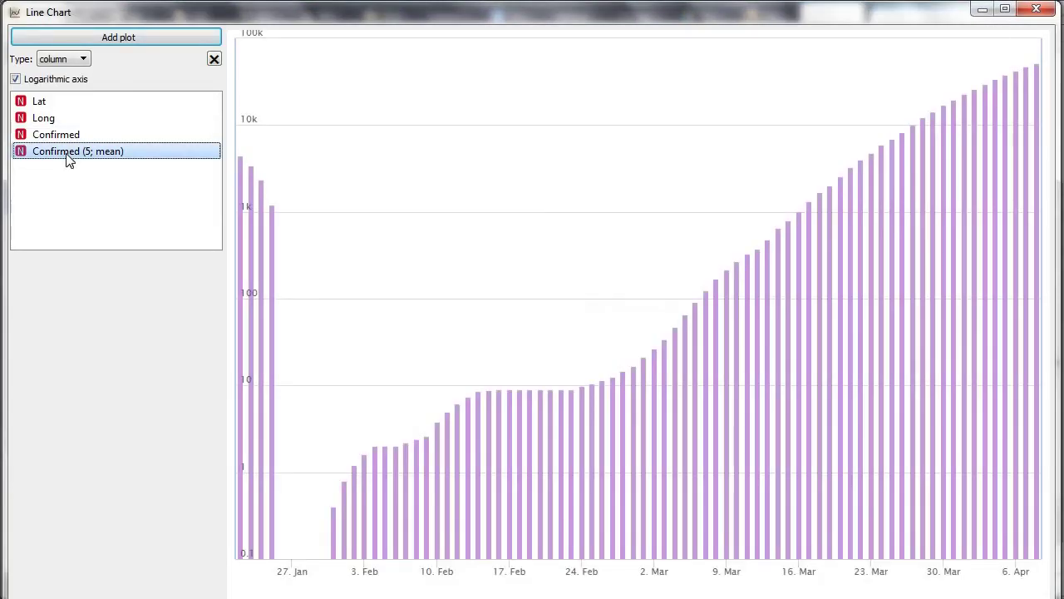
key("shift+Up")
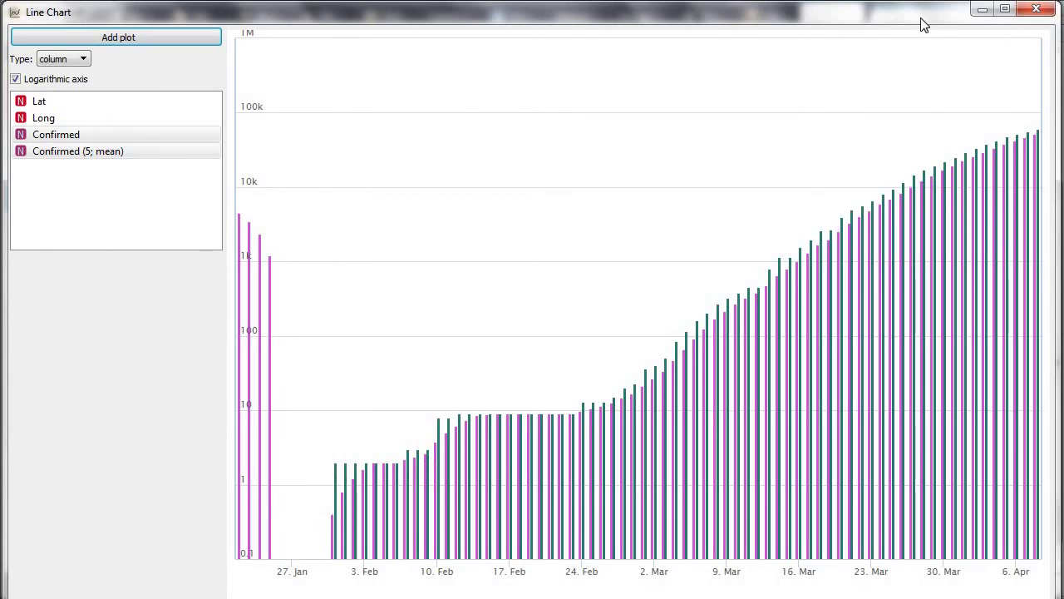
mouse_move(927, 25)
left_mouse_down()
mouse_move(863, 75)
mouse_move(898, 35)
mouse_move(929, 24)
left_mouse_up()
left_click(1042, 7)
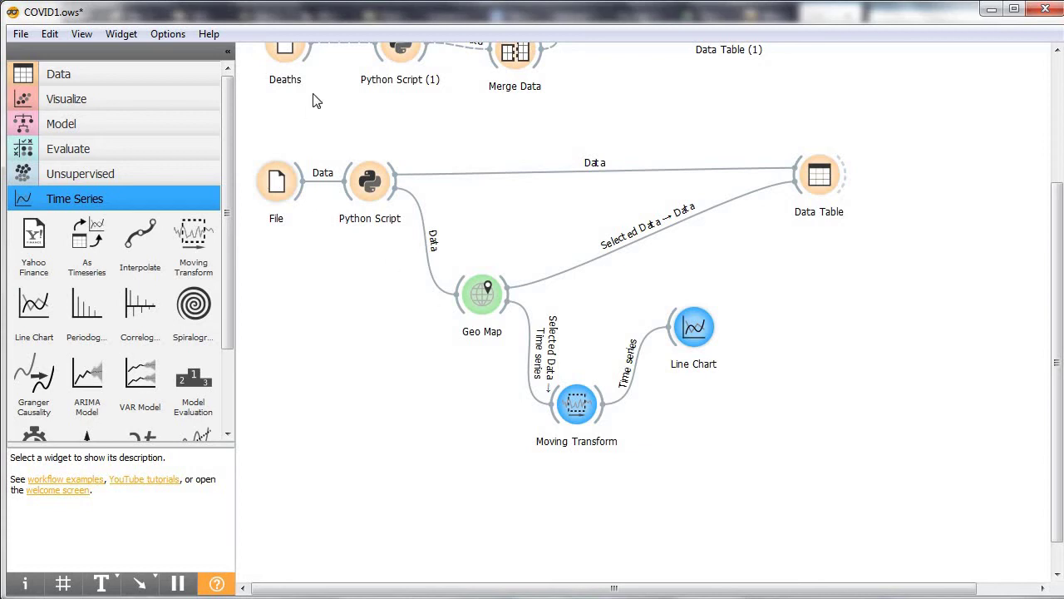
left_click(818, 172)
double_click(819, 172)
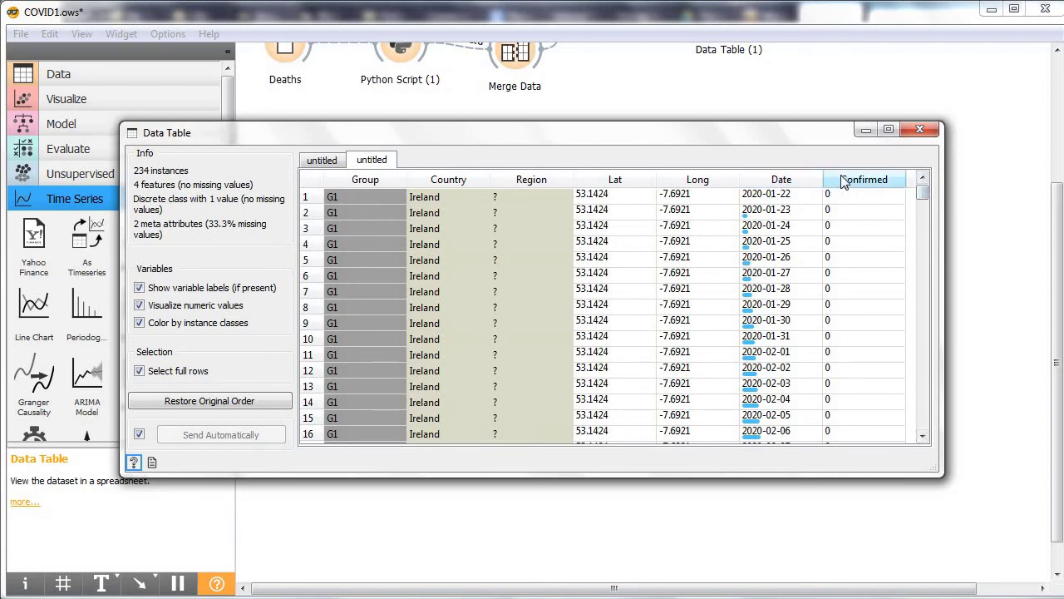
left_click_drag(920, 191, 919, 441)
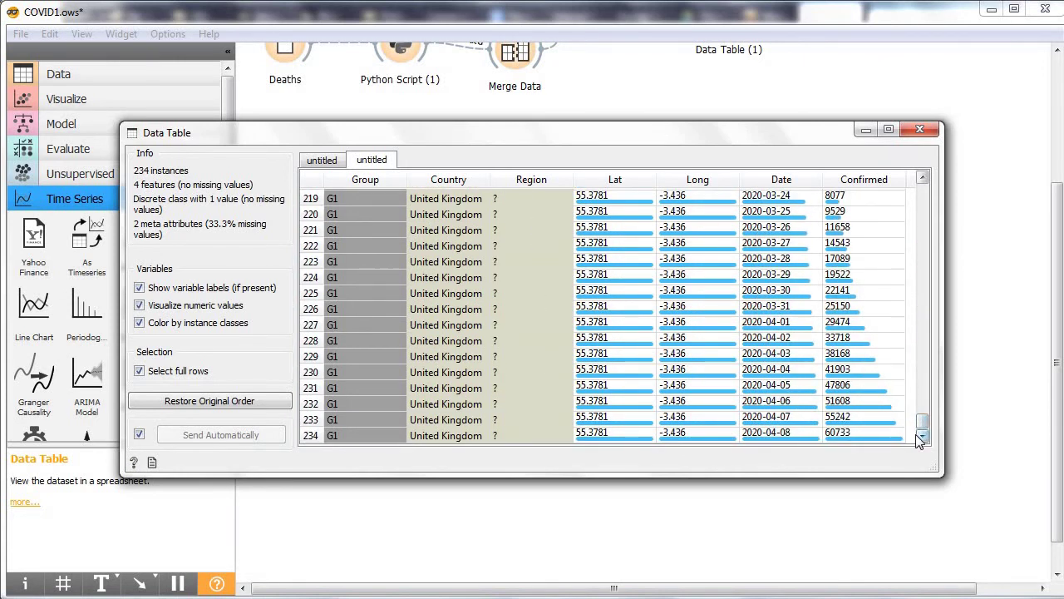
left_click(921, 130)
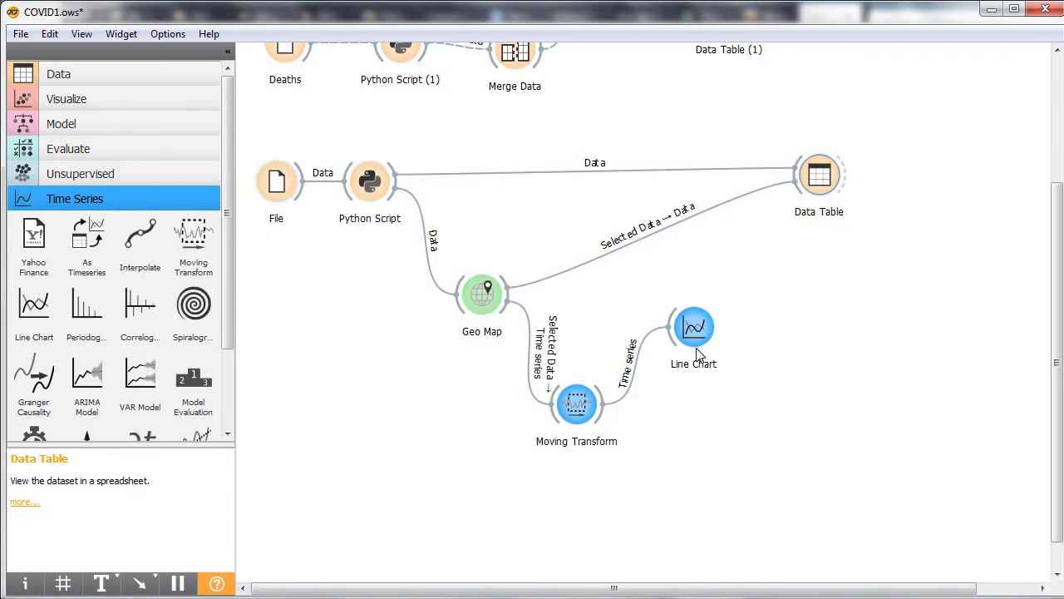
- Move Line Chart level with Moving Transform on its right, then scroll up to the merge branch
left_click_drag(696, 333, 776, 380)
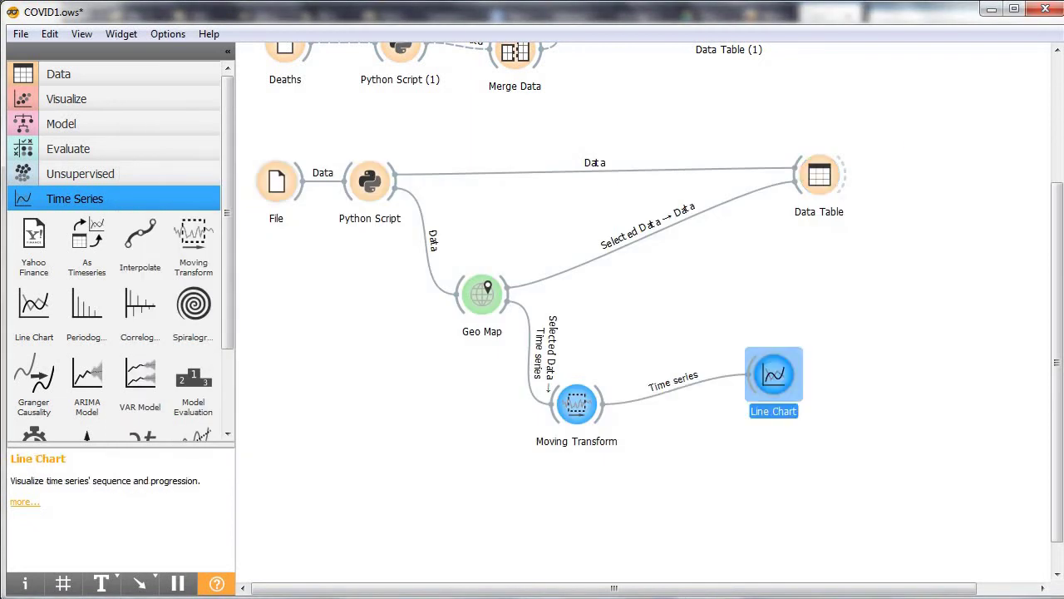
left_click(944, 311)
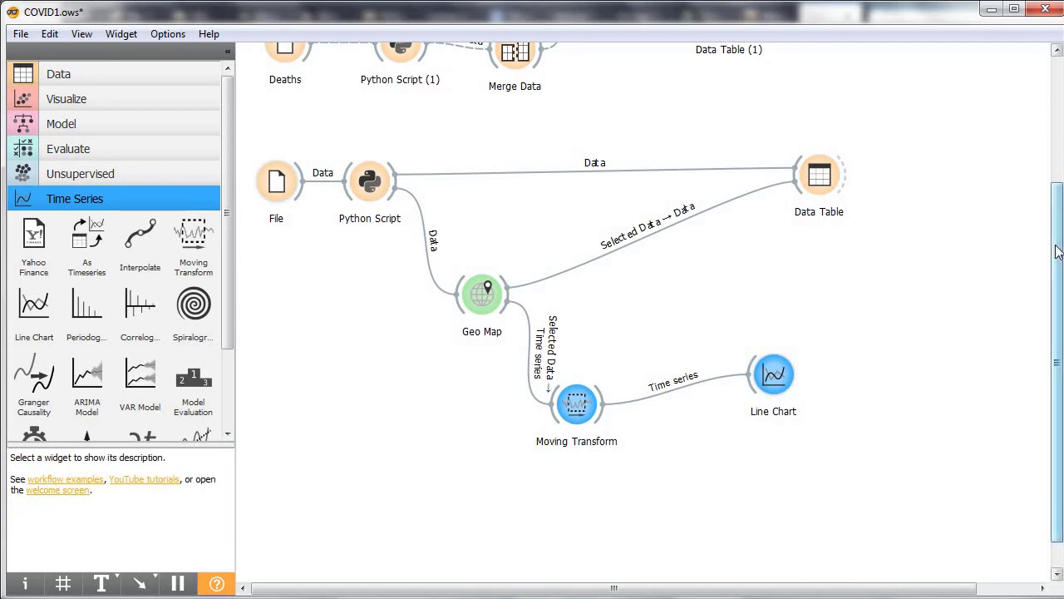
left_click_drag(1058, 362, 1058, 235)
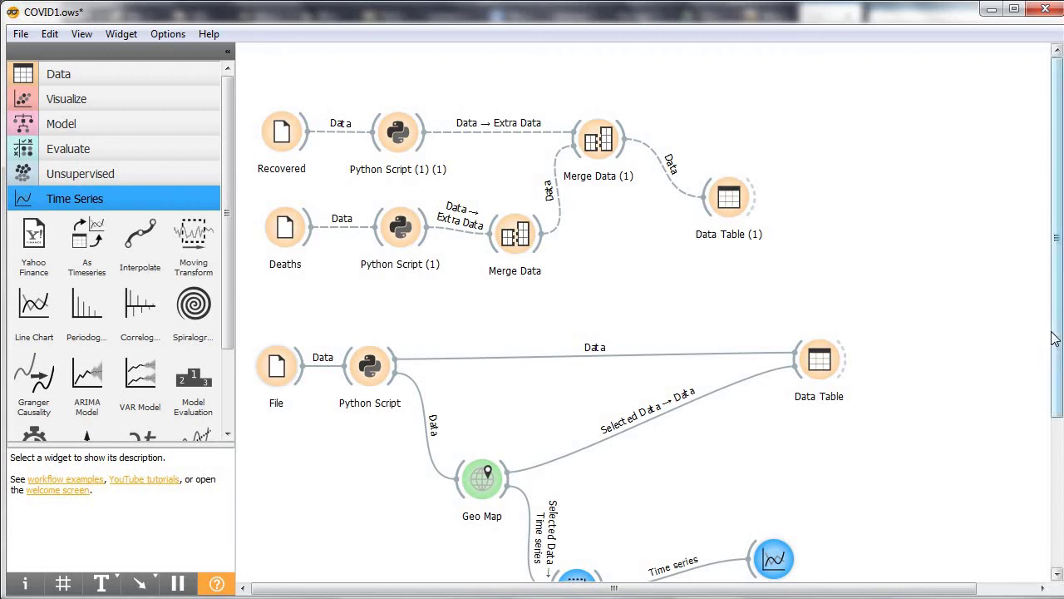
scroll(1054, 338, "down", 1)
scroll(1054, 338, "up", 1)
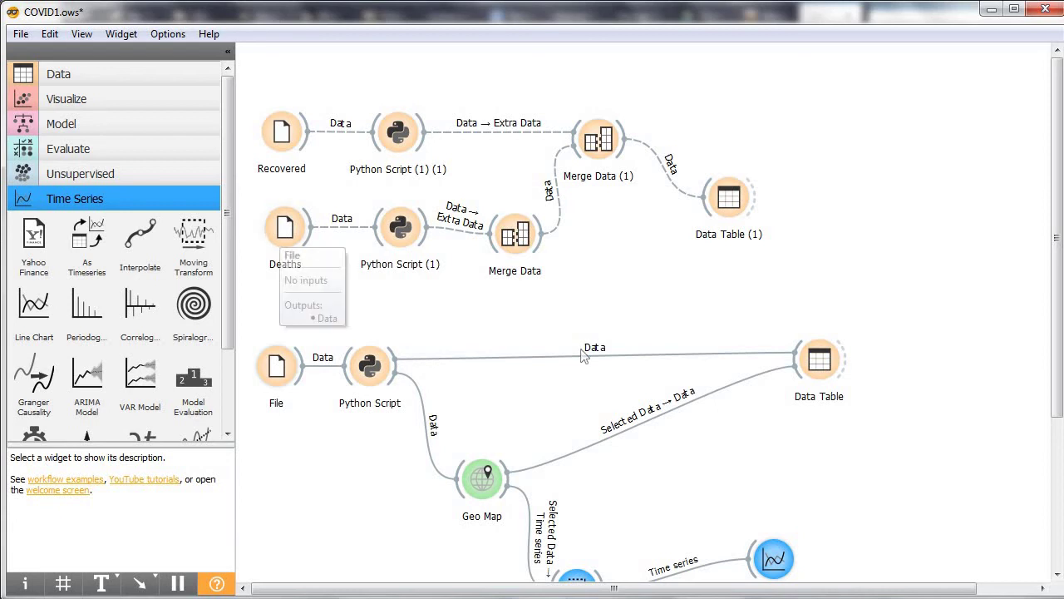
- Copy the deaths_global.csv address from the data sources notes for the Deaths File widget
double_click(282, 228)
left_click(372, 133)
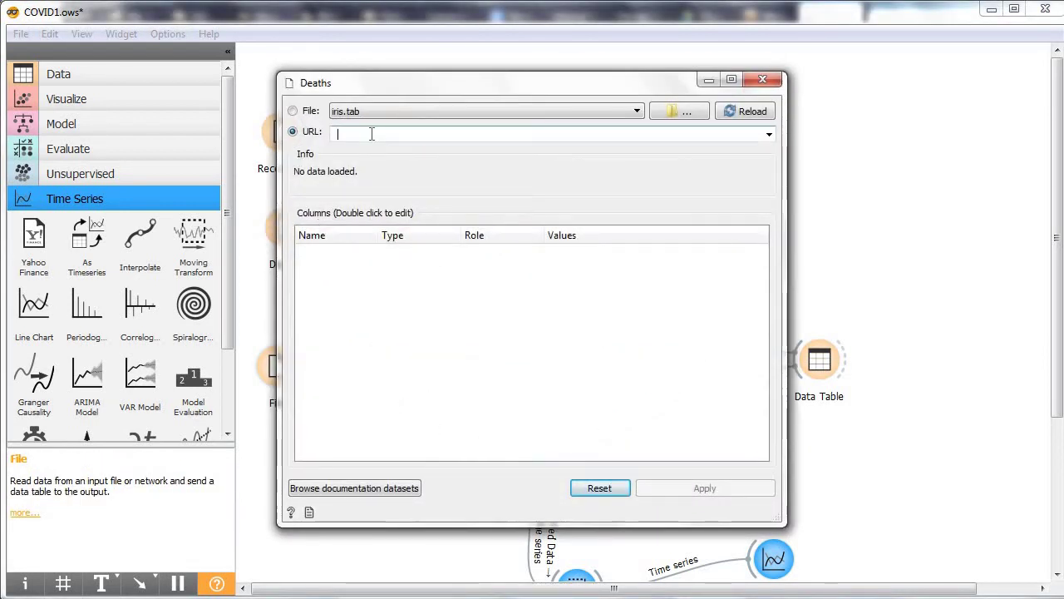
left_click(183, 565)
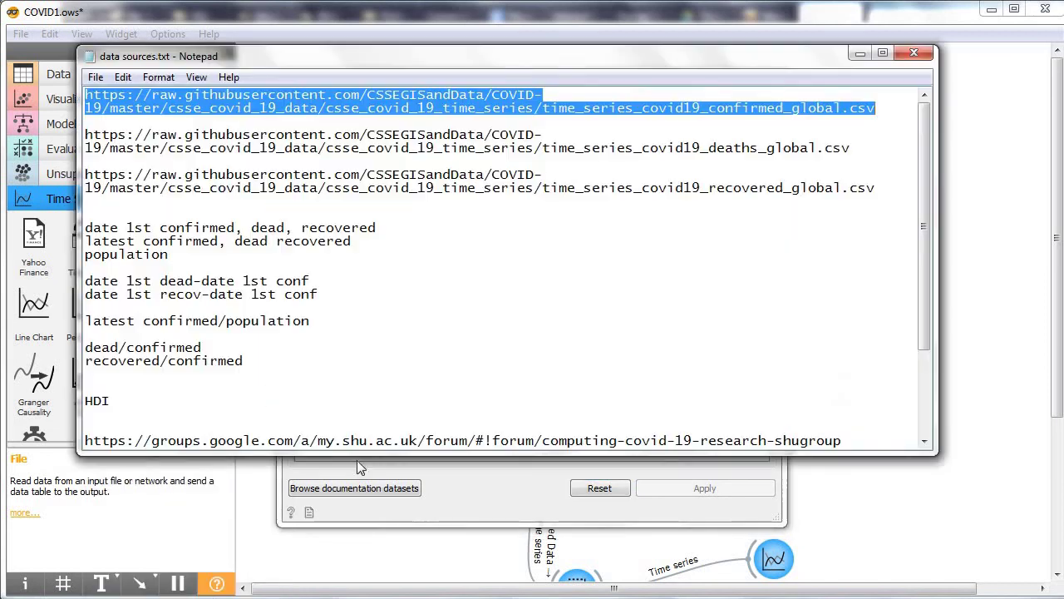
left_click(864, 146)
left_click_drag(863, 148, 87, 137)
key("ctrl+c")
left_click(104, 158)
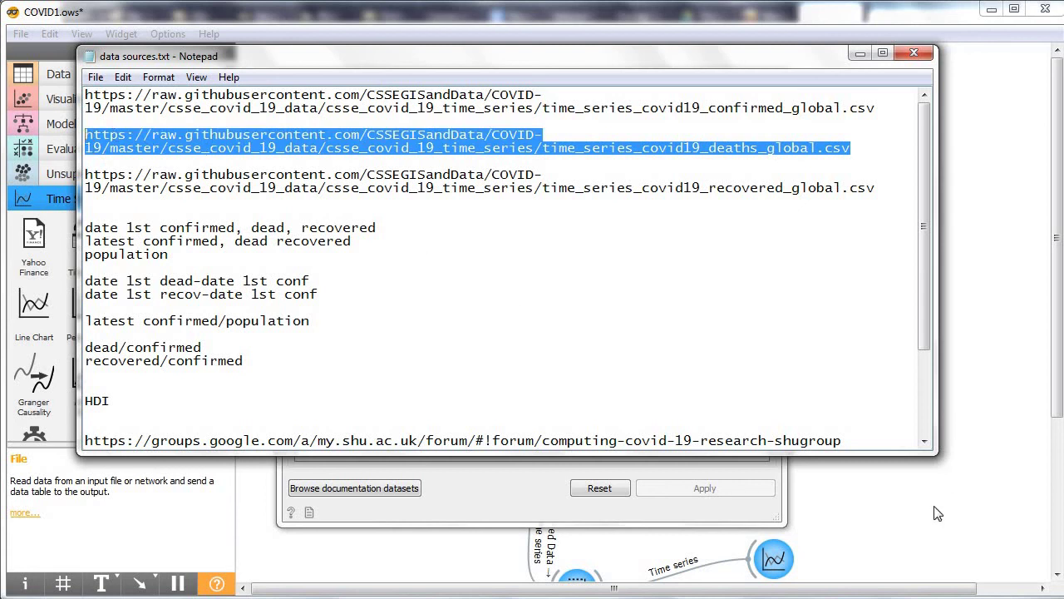
- Paste the deaths CSV address into the Deaths URL field and reload, giving 263 instances
left_click(488, 493)
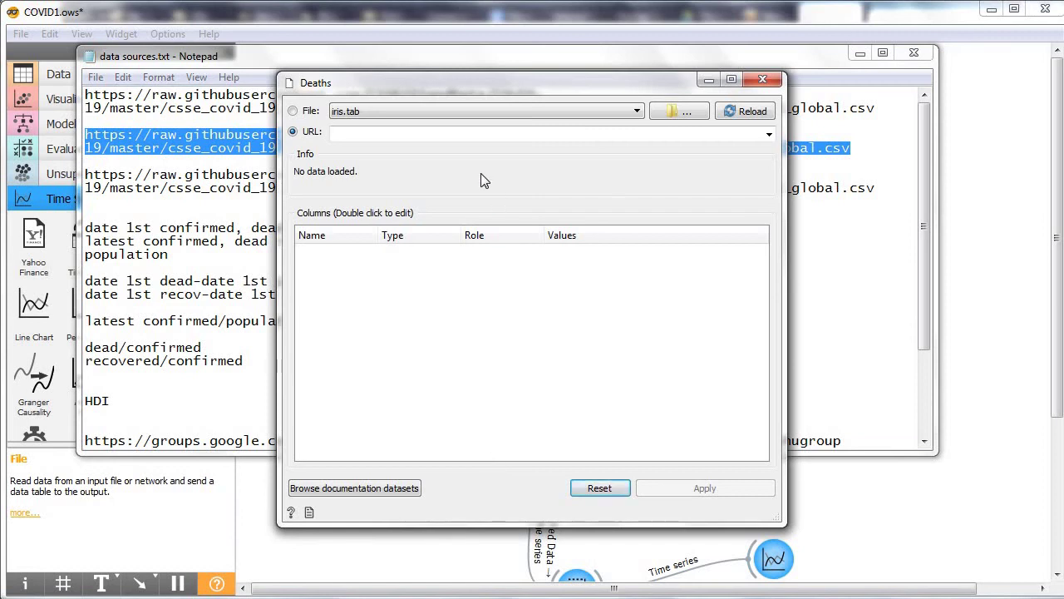
left_click(444, 138)
key("ctrl+v")
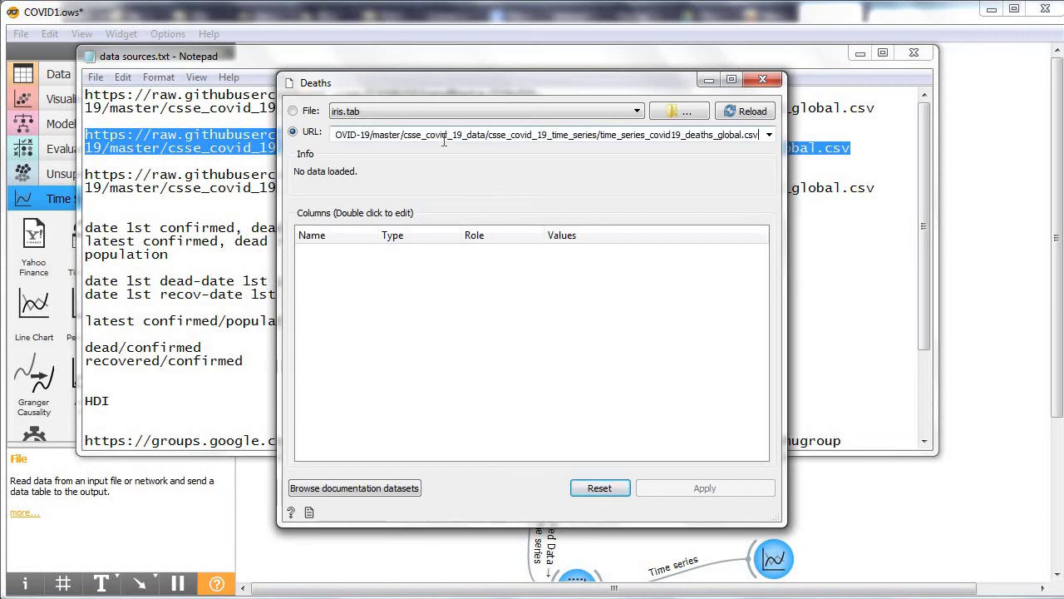
left_click(745, 113)
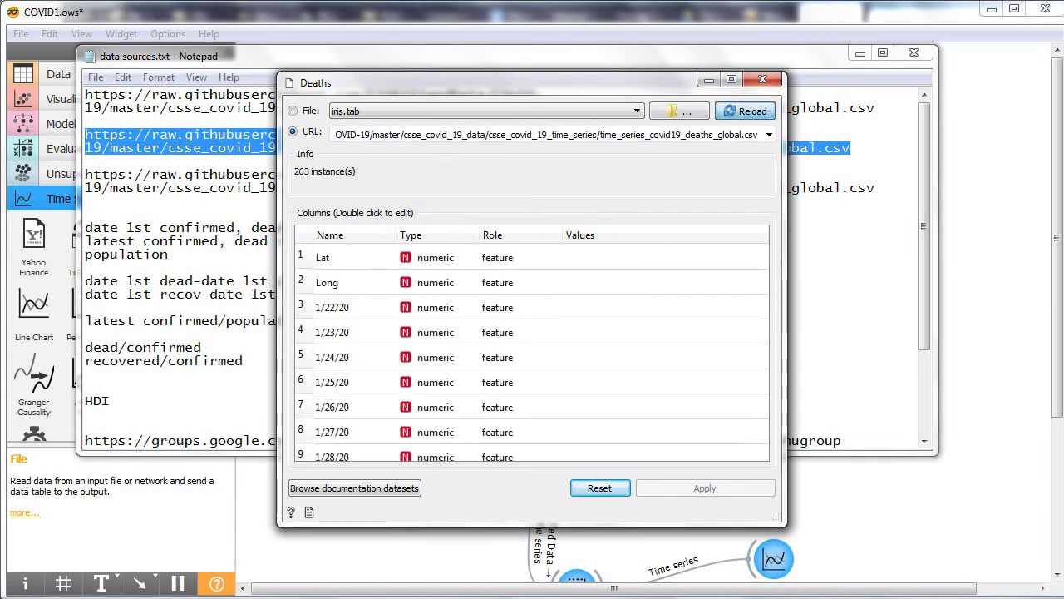
left_click(763, 80)
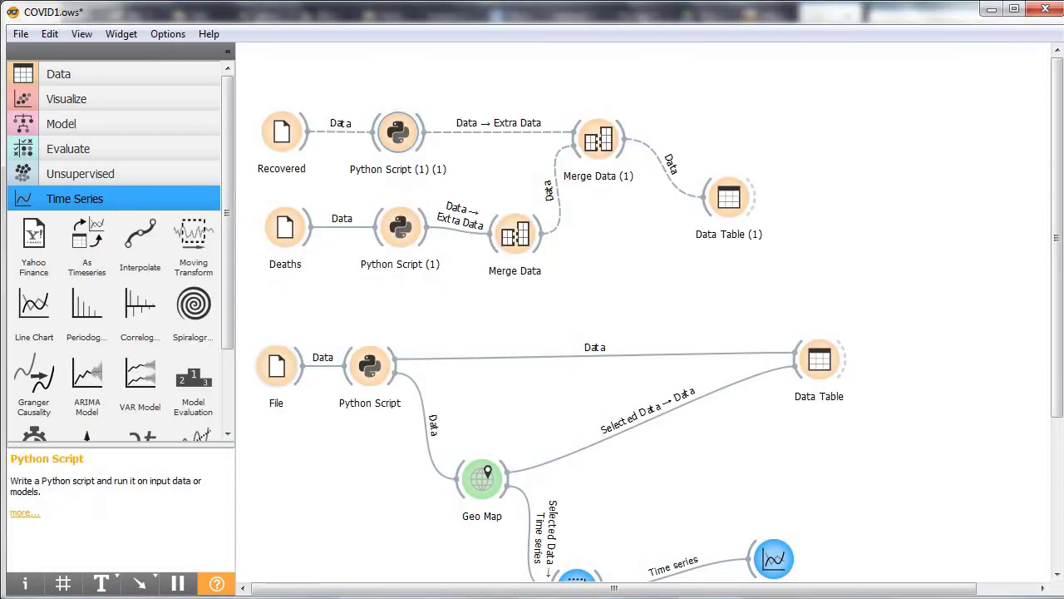
- Load time_series_covid19_recovered_global.csv from its URL into the Recovered File widget (249 instances)
double_click(286, 131)
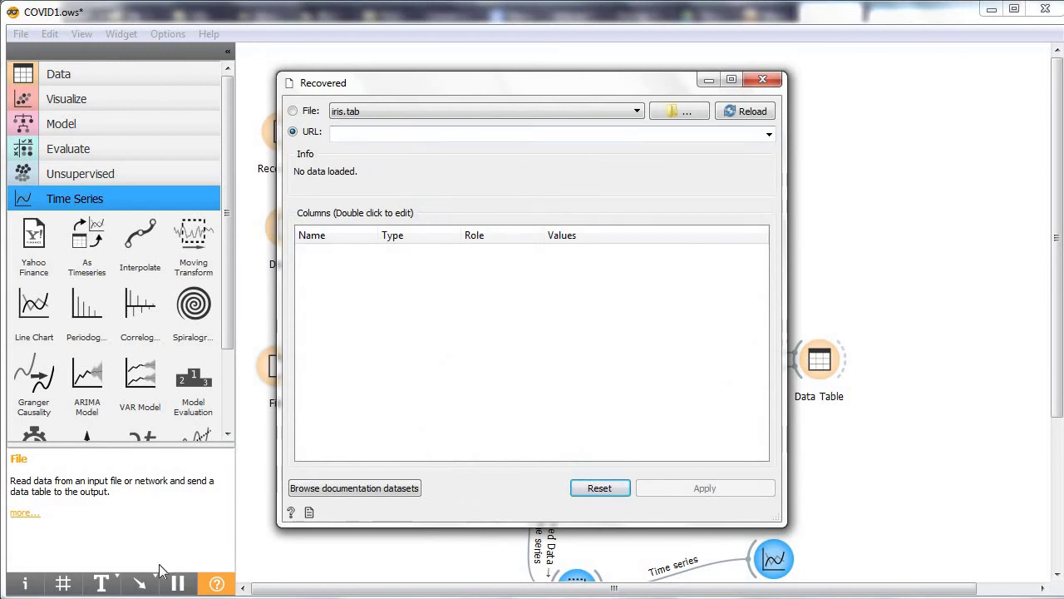
mouse_move(189, 595)
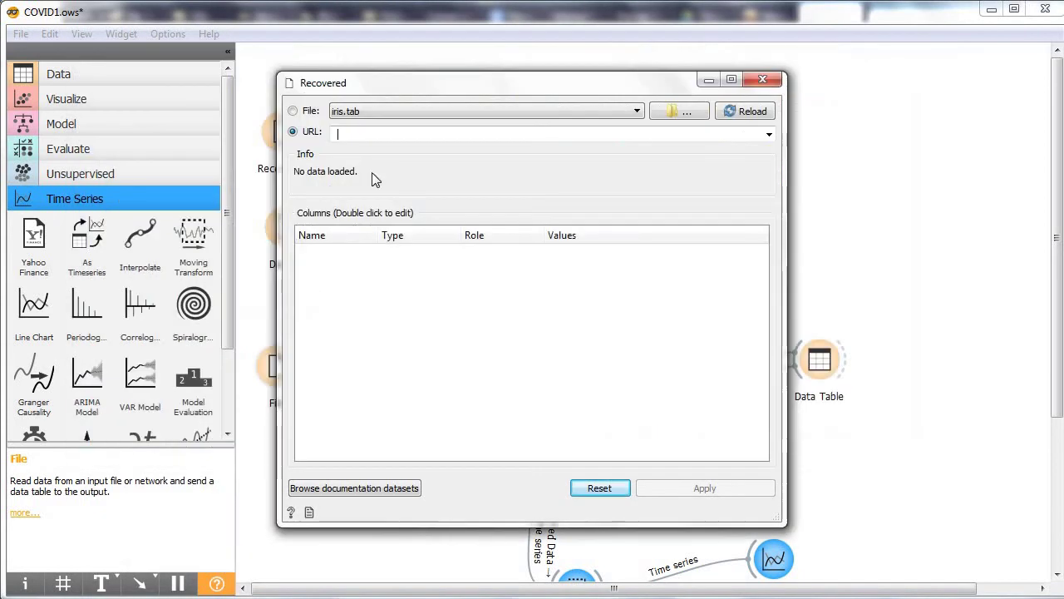
type("https://raw.githubusercontent.com/CSSEGISandData/COVID-19/master/csse_covid_19_data/csse_covid_19_time_series/time_series_covid19_recovered_global.csv")
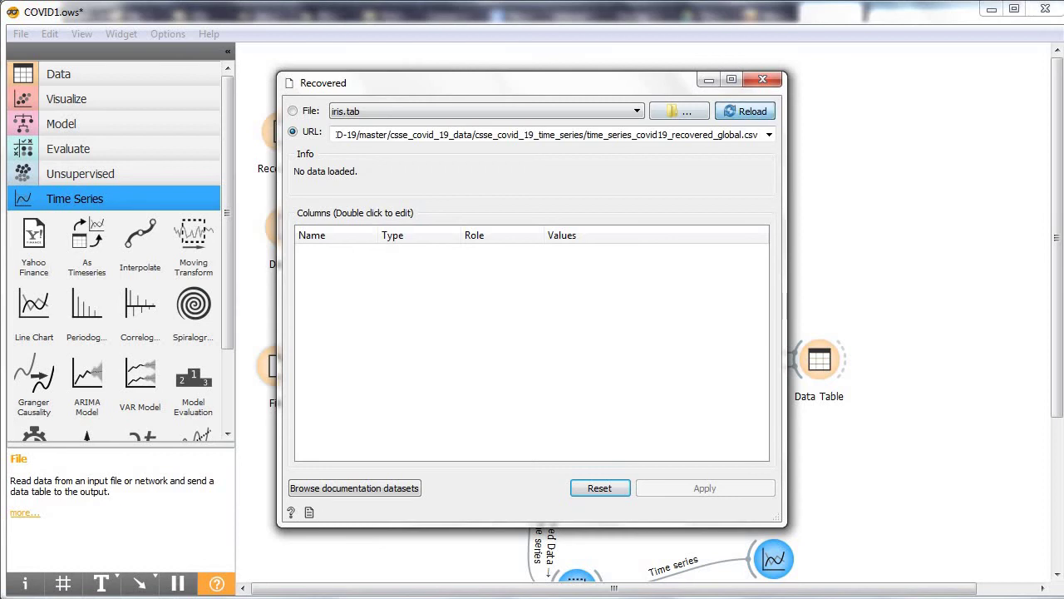
key("Return")
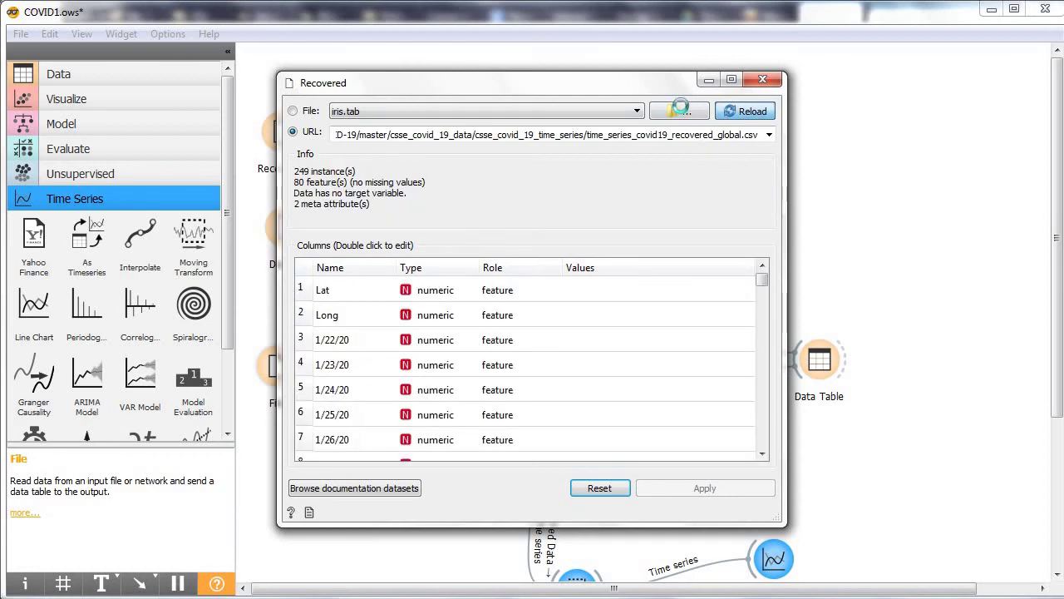
left_click(763, 81)
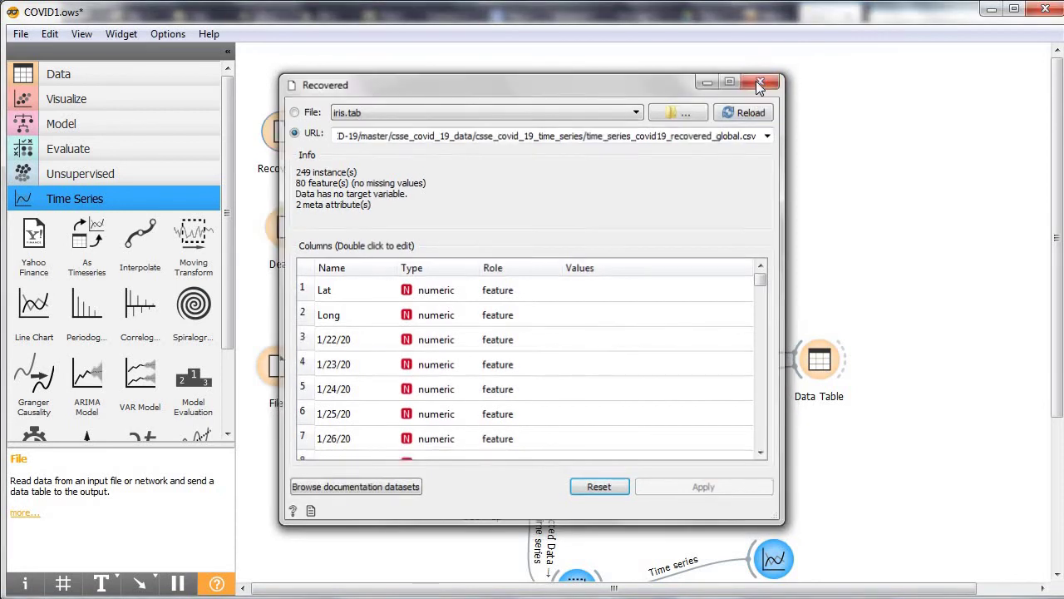
left_click_drag(819, 359, 722, 366)
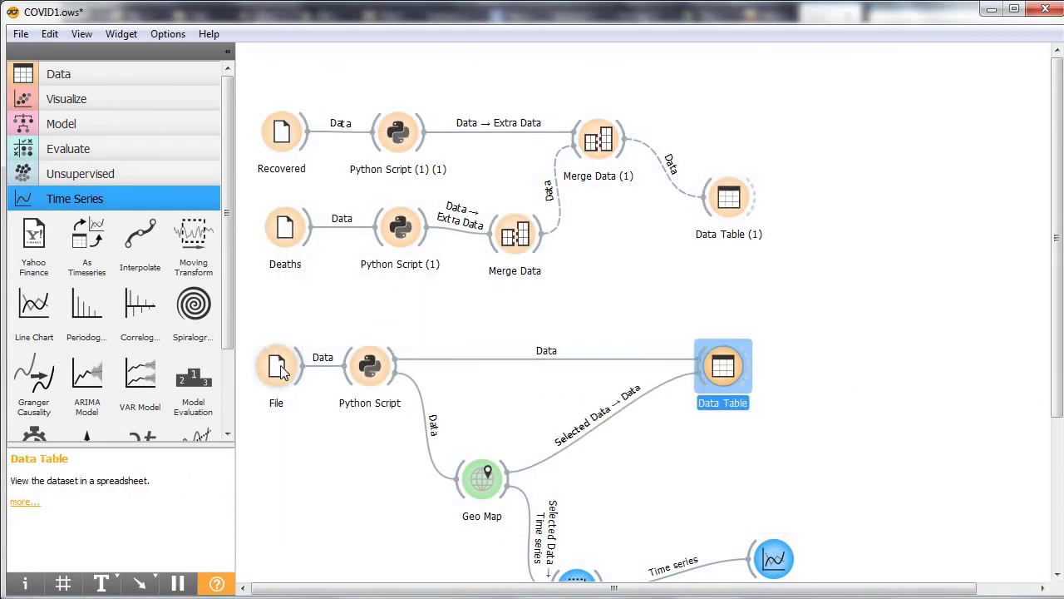
- Raise the lower File and Python Script nodes and bring up the Geo Map–Data Table link's menu
left_click_drag(280, 372, 281, 340)
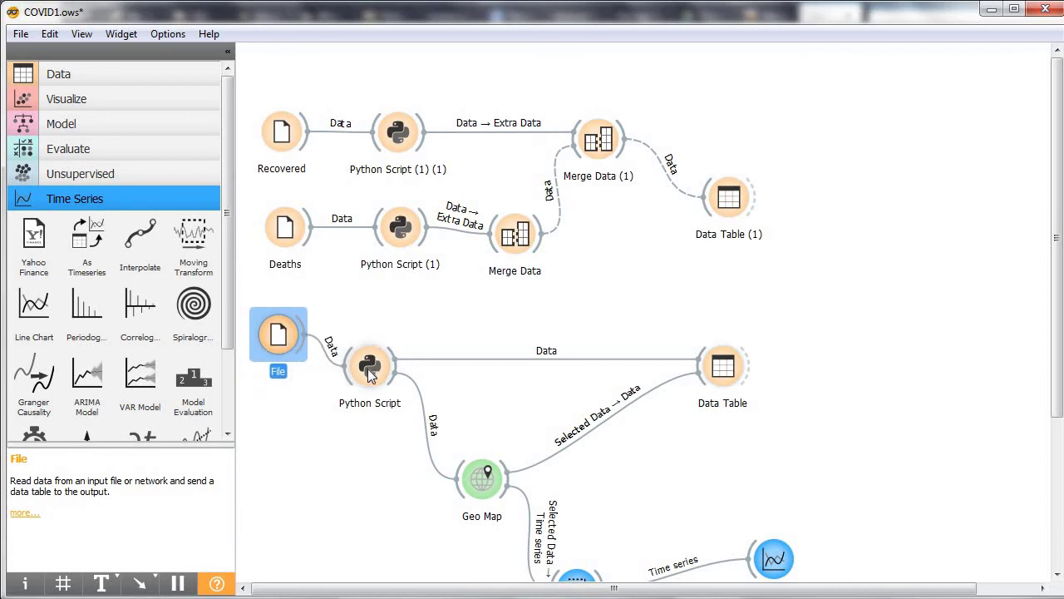
left_click_drag(368, 368, 399, 350)
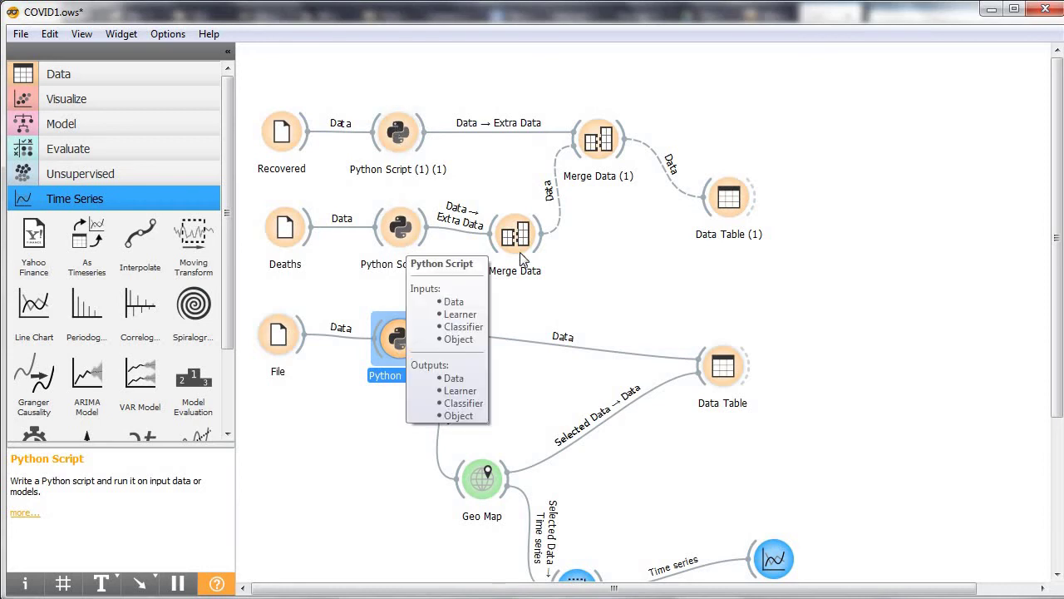
left_click(592, 294)
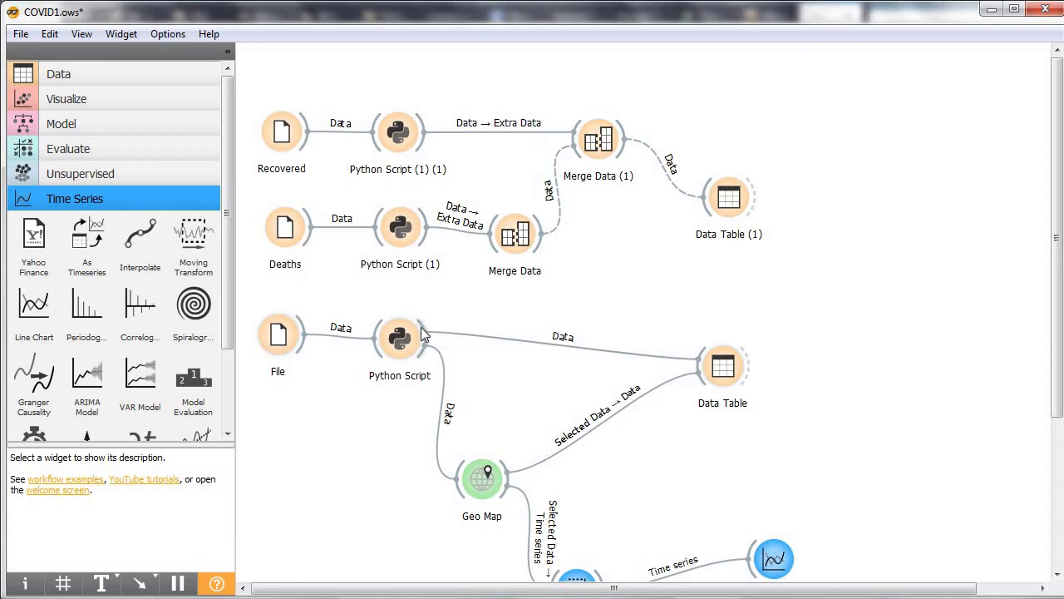
right_click(587, 440)
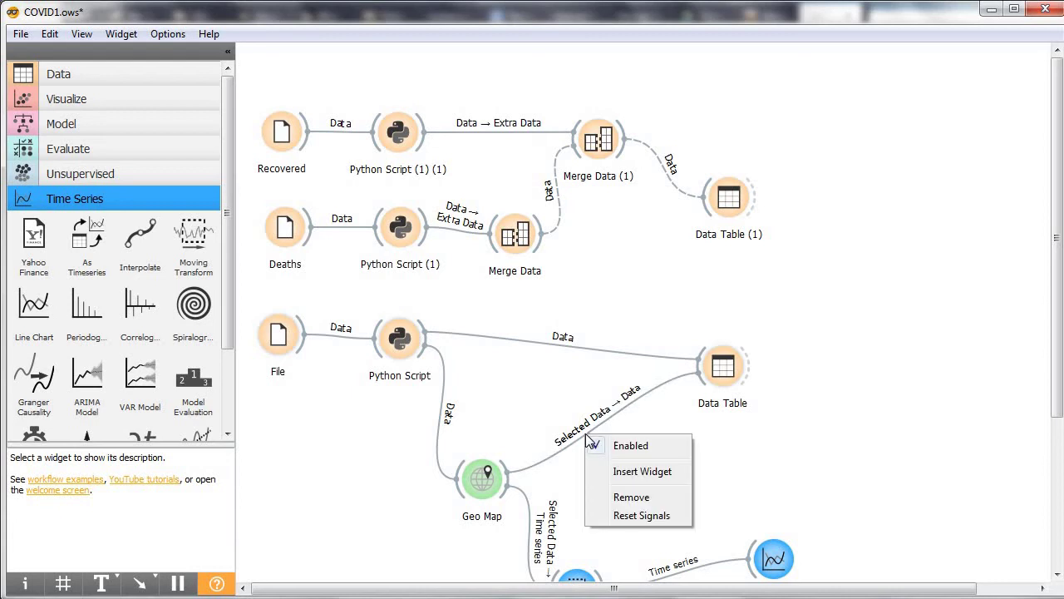
- Remove the Geo Map–Data Table link, move Data Table up-left, and inspect the confirmed data
left_click(631, 497)
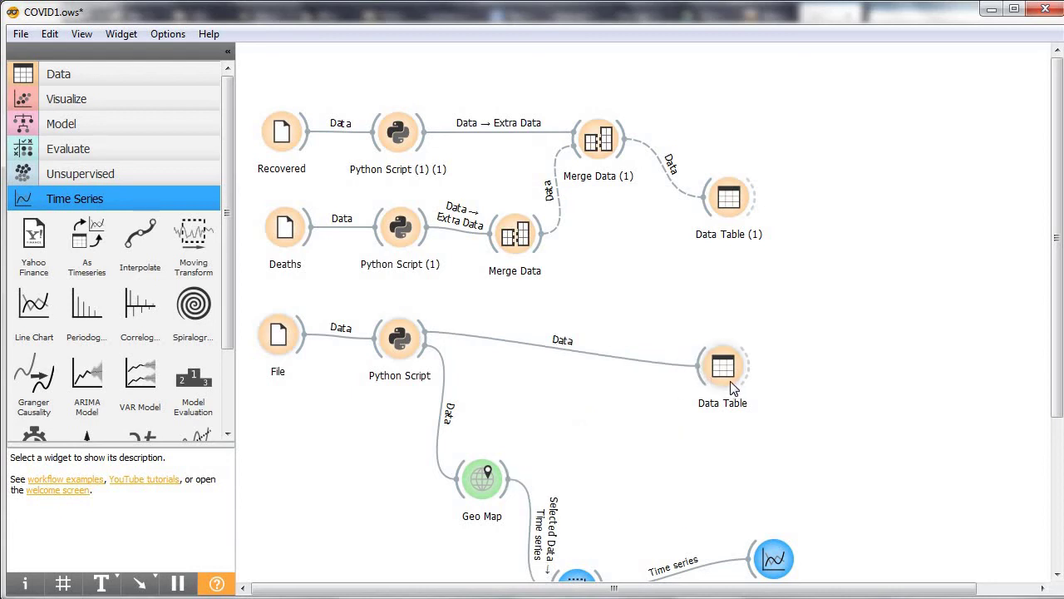
left_click_drag(732, 388, 619, 331)
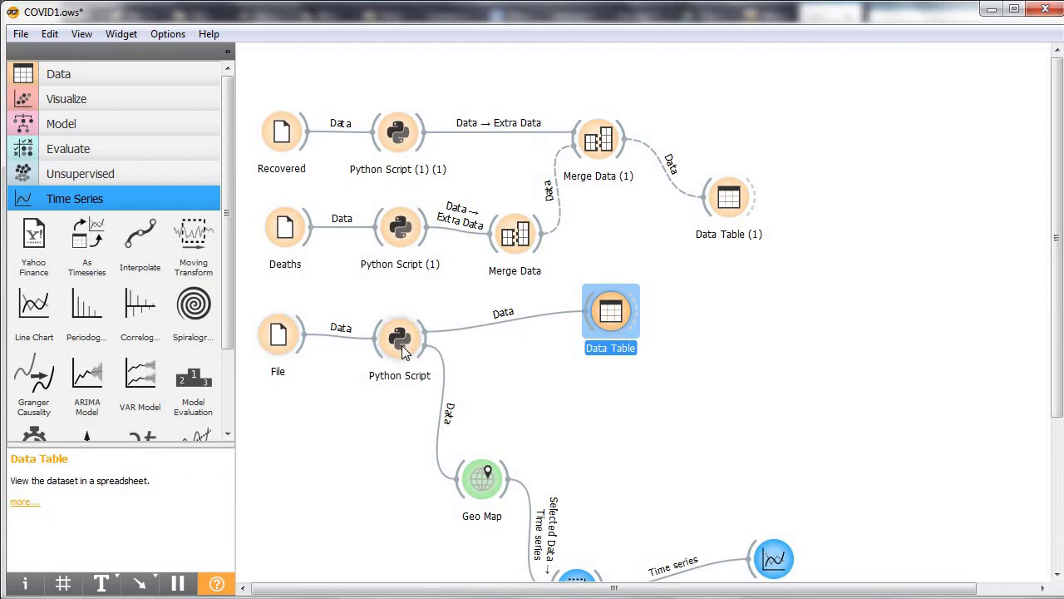
double_click(611, 311)
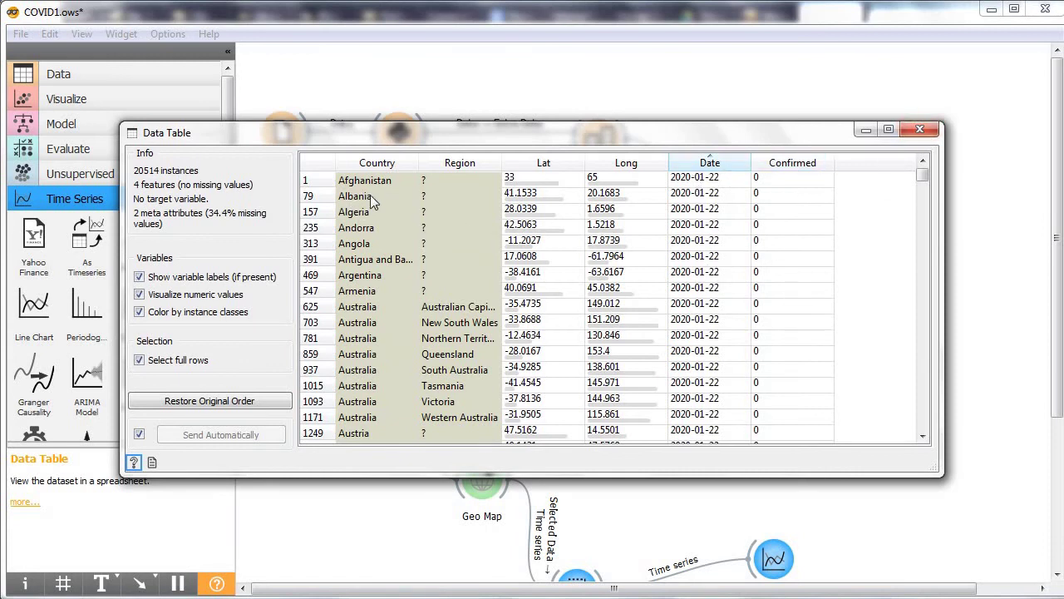
left_click(920, 130)
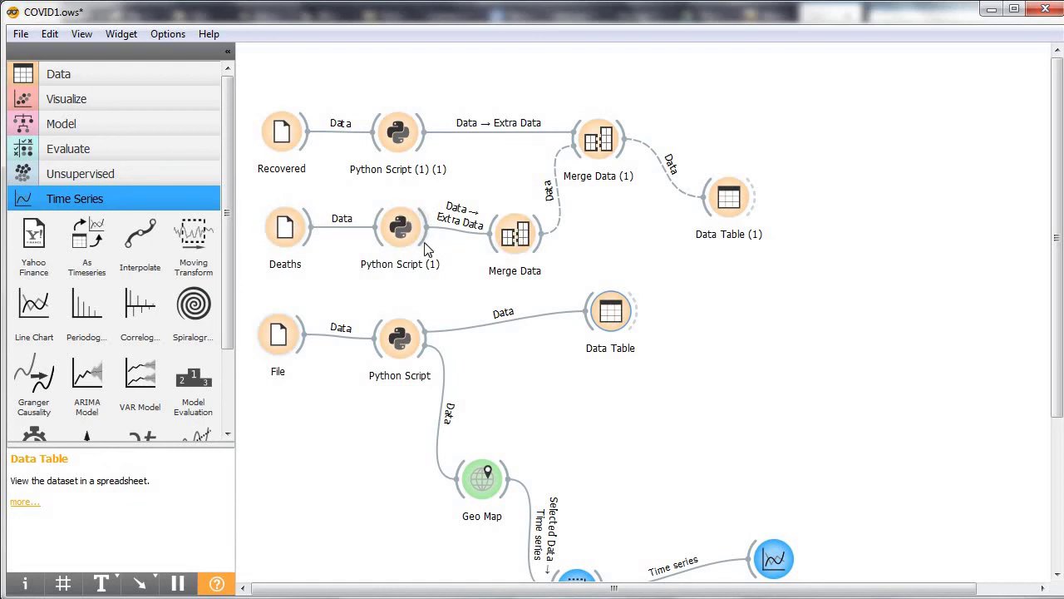
- Connect Python Script (1) to Data Table and check its 20514 Deaths rows
left_click_drag(426, 247, 605, 309)
left_click(607, 312)
double_click(607, 311)
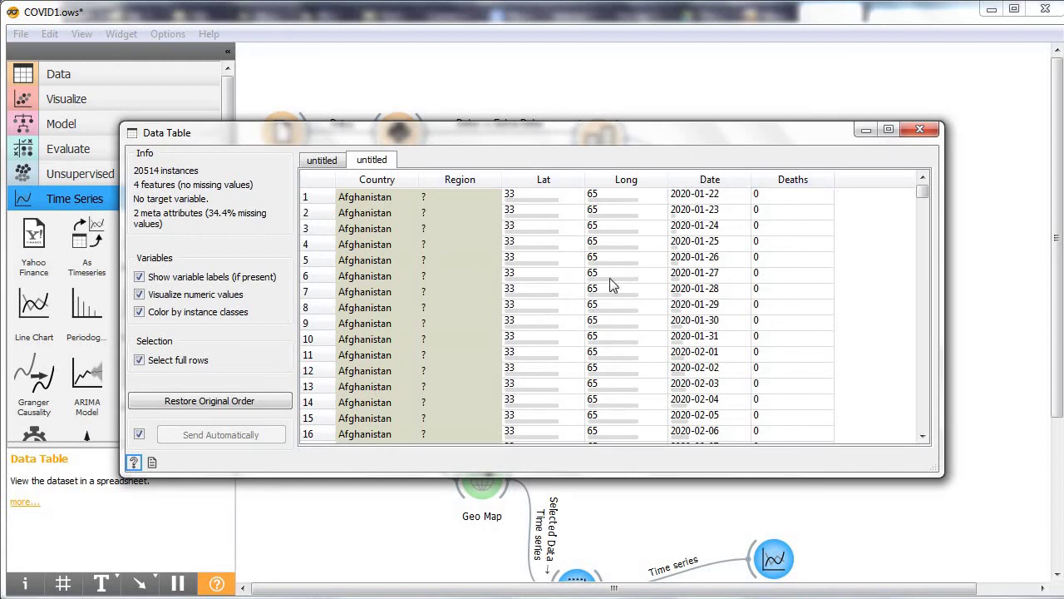
left_click(919, 131)
- Move Data Table far right, delete its links from both Python Scripts, and wire the lower Python Script into Merge Data
left_click_drag(510, 222, 532, 208)
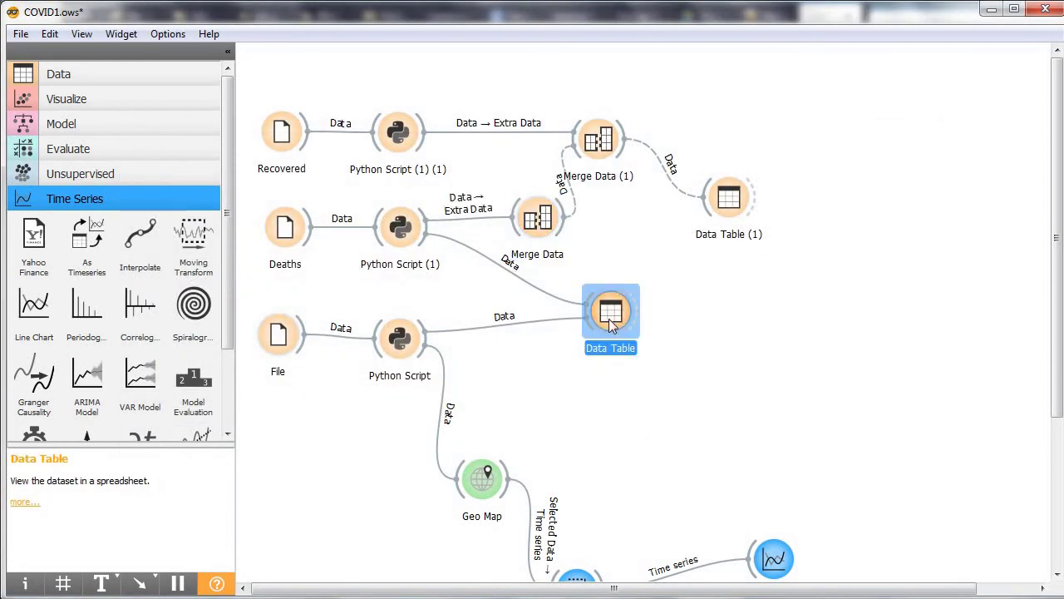
left_click_drag(610, 311, 950, 412)
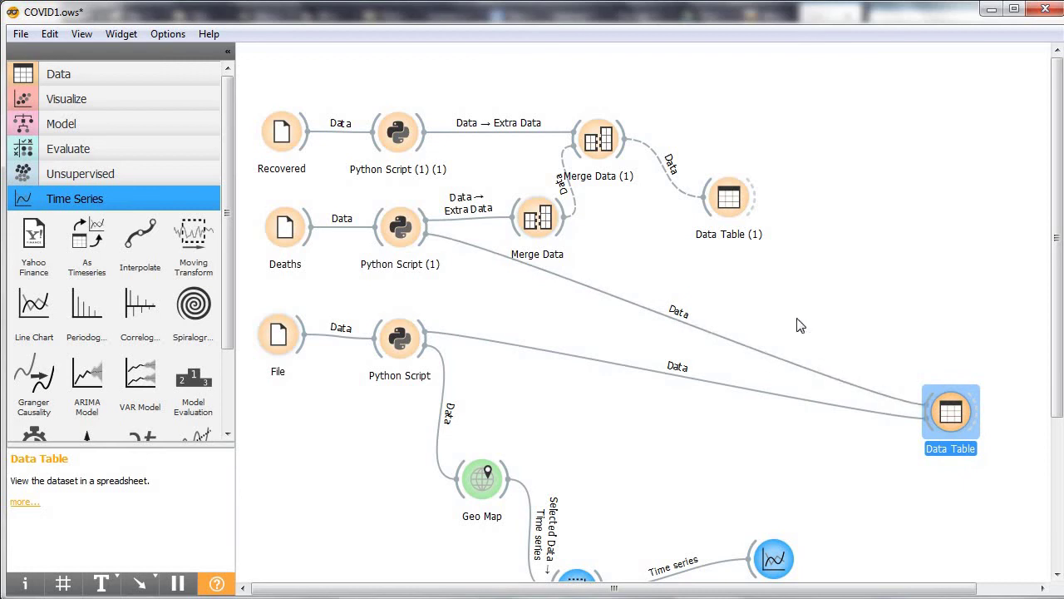
right_click(782, 369)
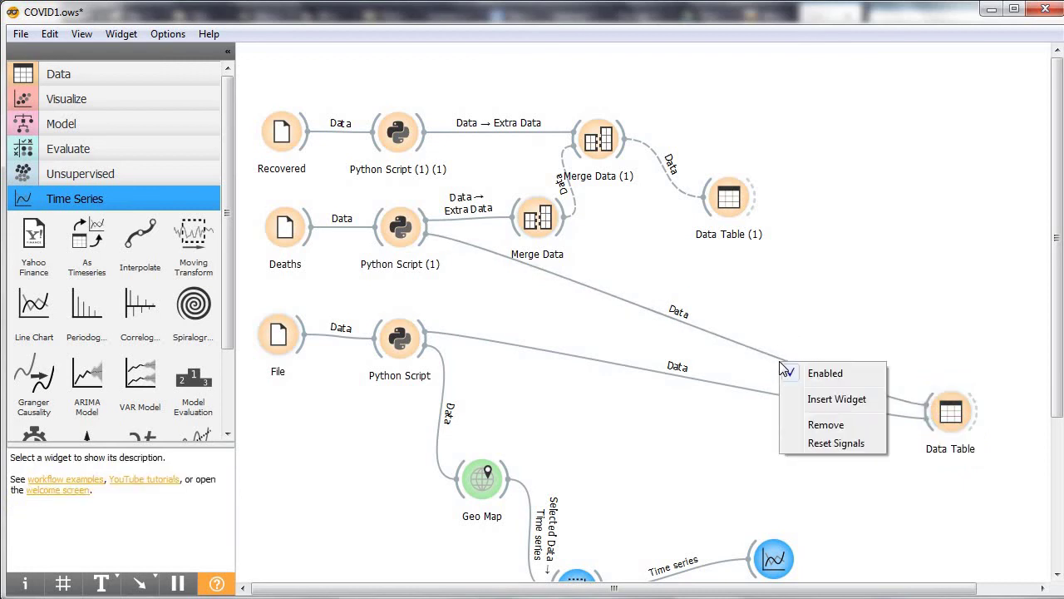
left_click(828, 425)
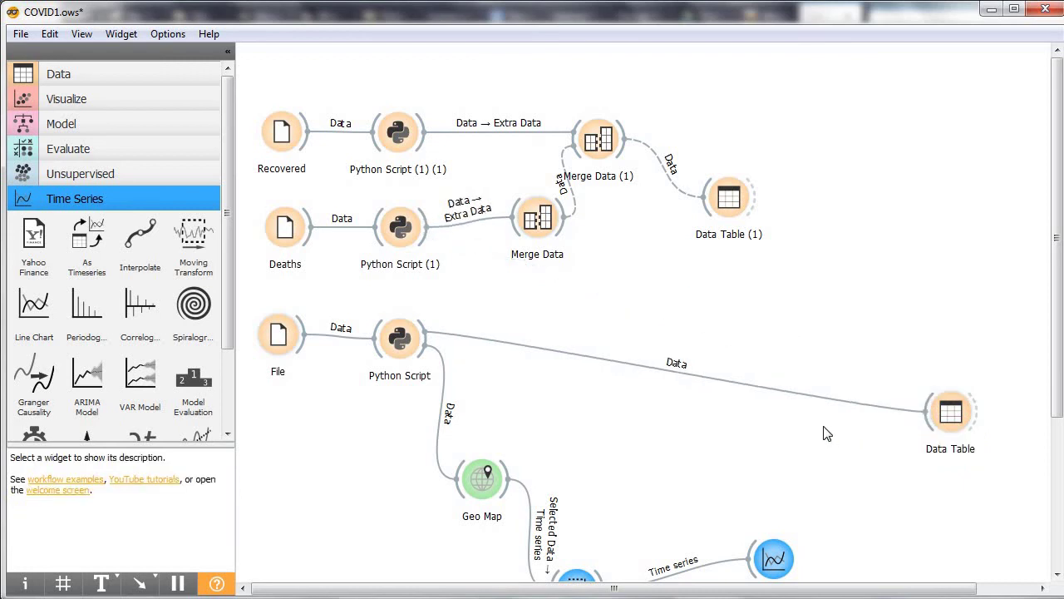
right_click(787, 396)
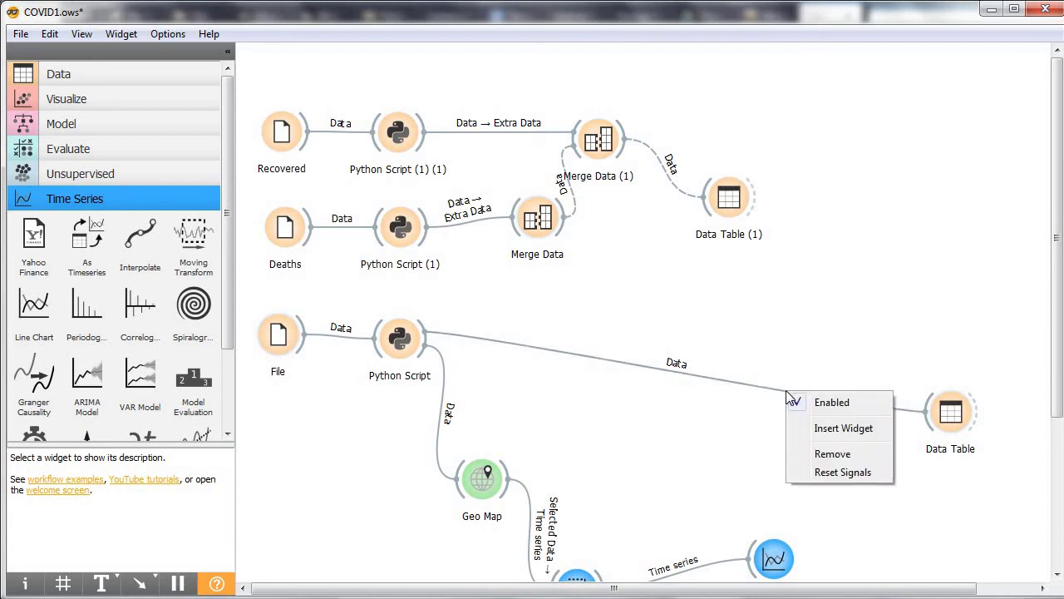
left_click(828, 454)
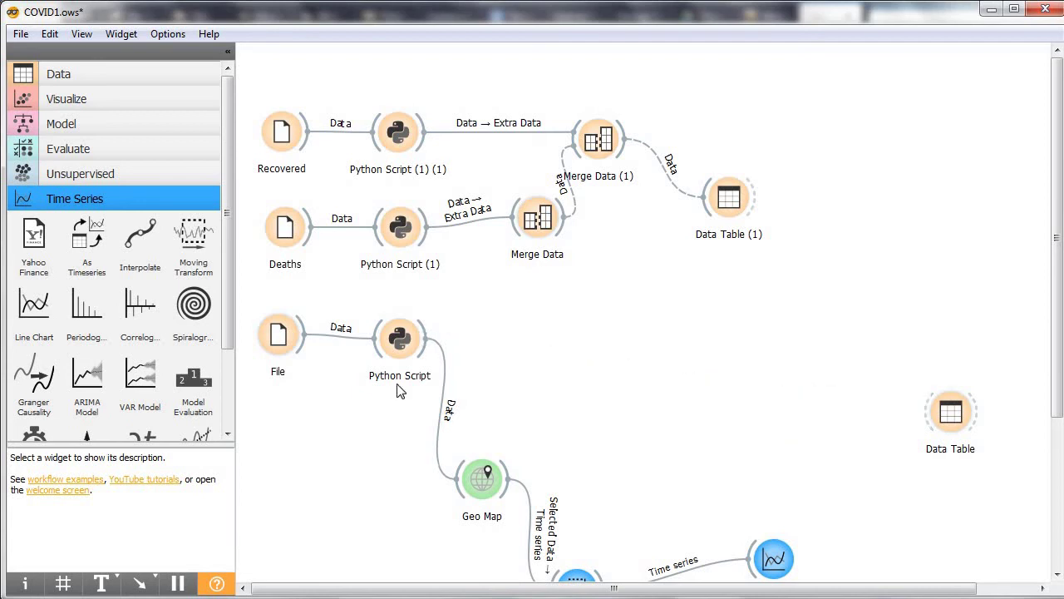
left_click_drag(424, 340, 438, 337)
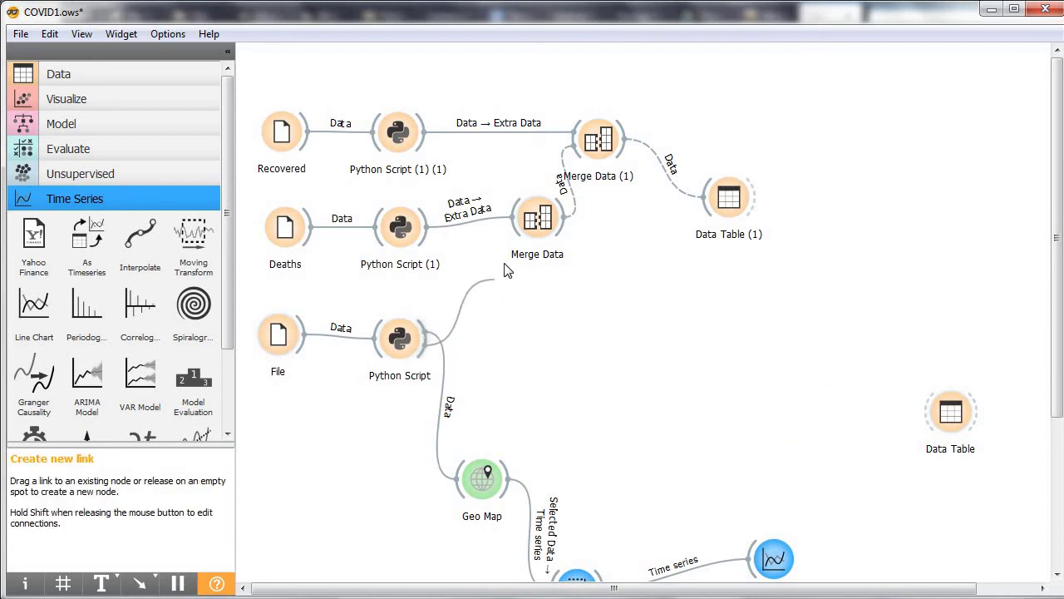
left_click_drag(507, 270, 536, 254)
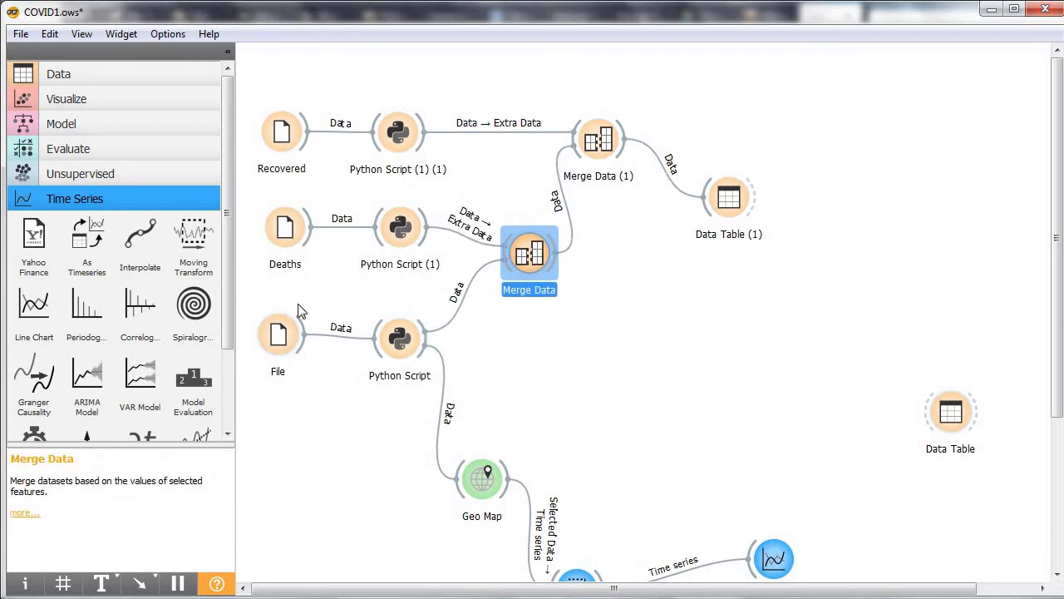
- Rename the lower File widget to 'Confirmed'
left_click(281, 372)
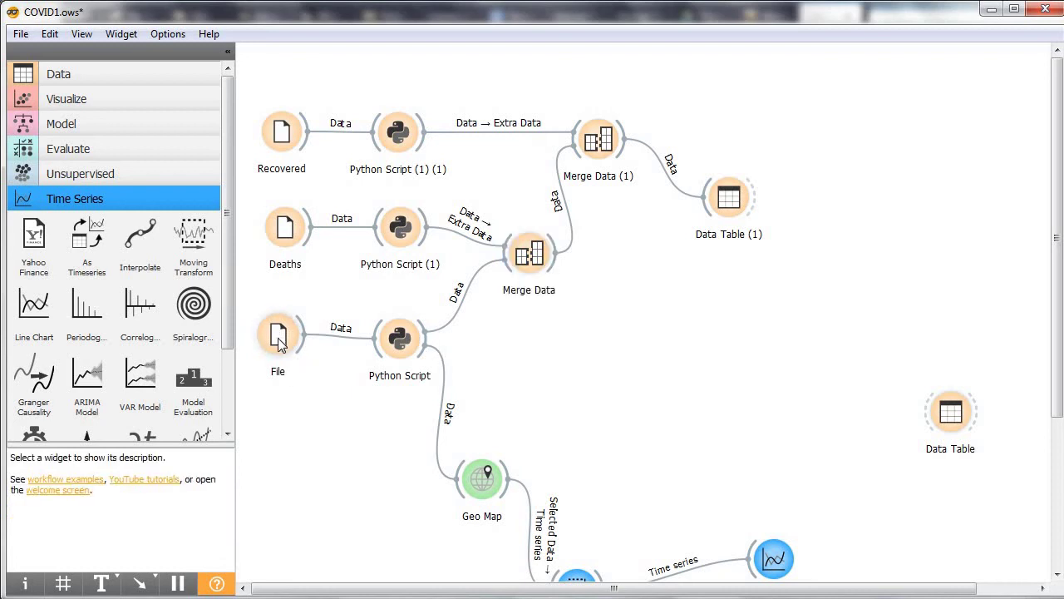
right_click(280, 339)
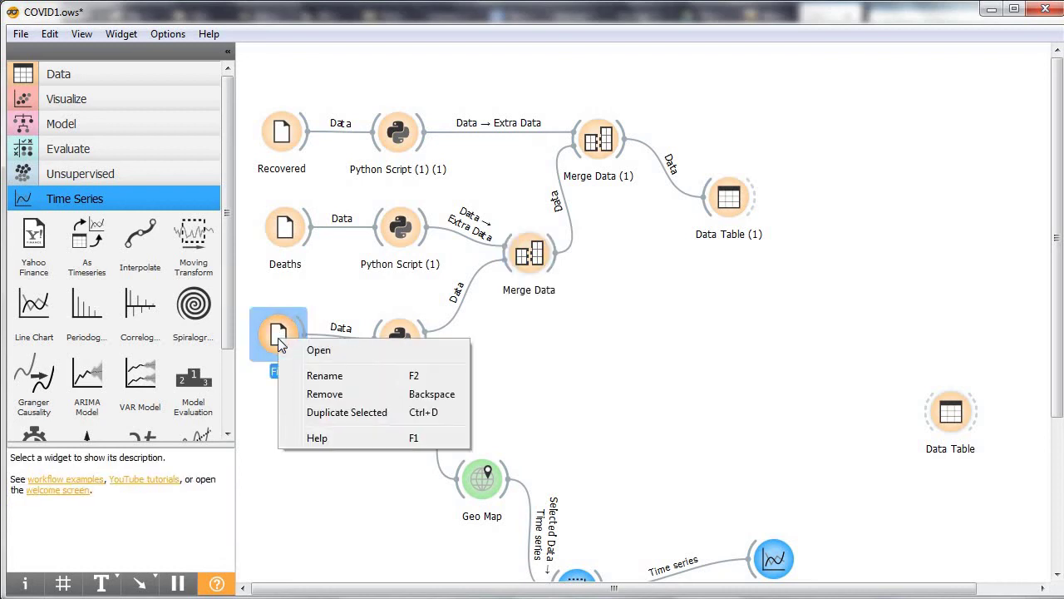
left_click(322, 376)
type("Confirmed")
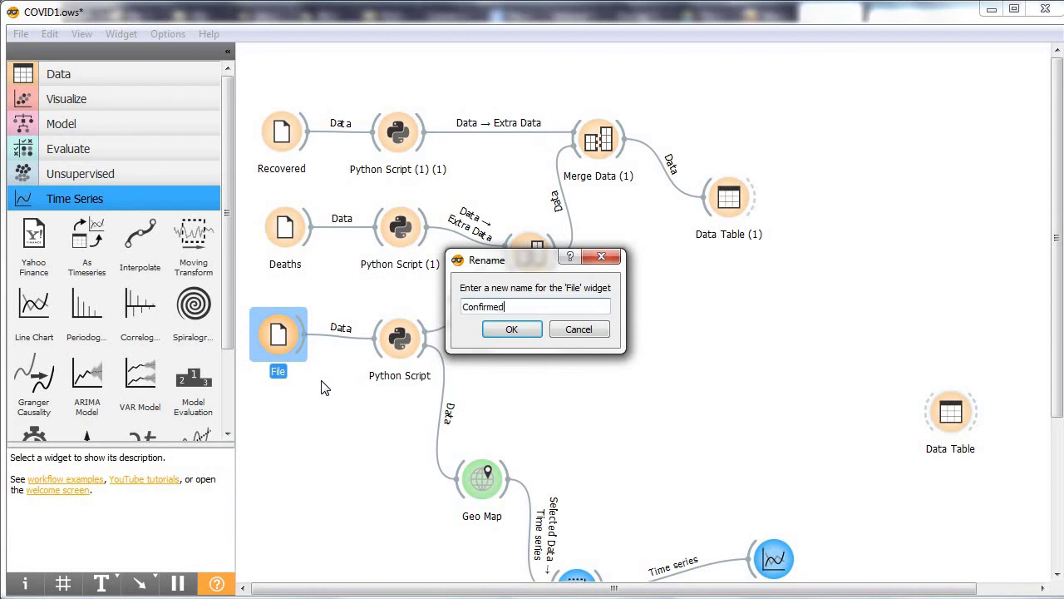
left_click(499, 331)
left_click(553, 361)
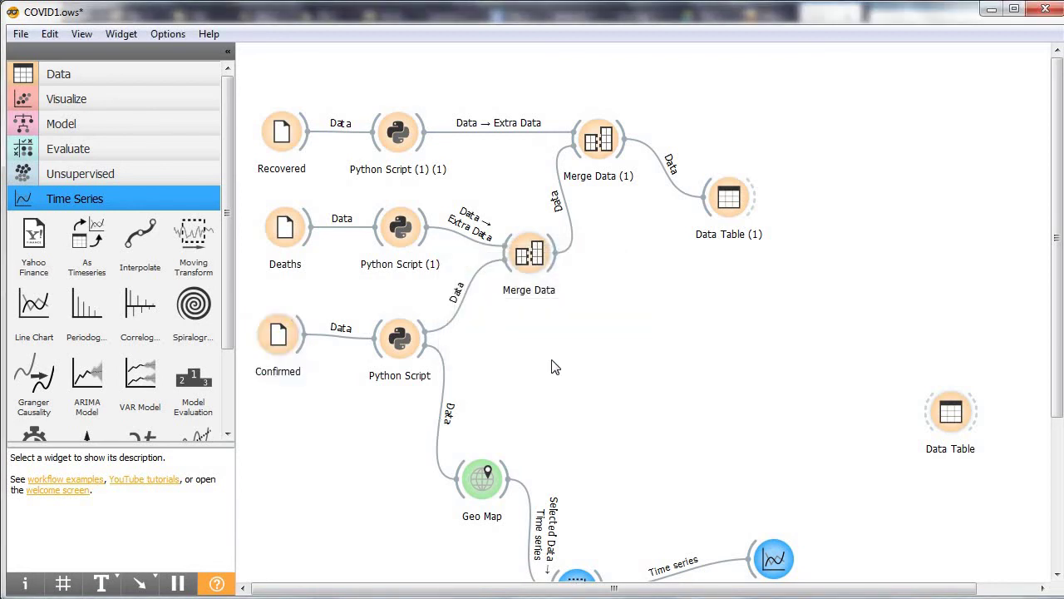
- Review the Merge Data settings, link its output to the lone Data Table, and browse the 20514 merged rows
double_click(537, 251)
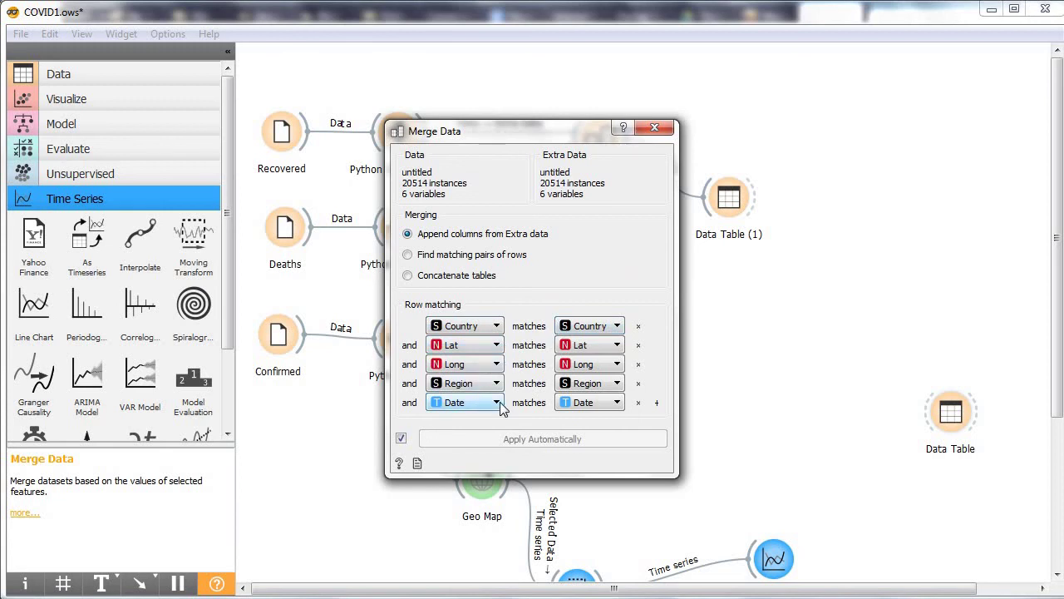
left_click(656, 130)
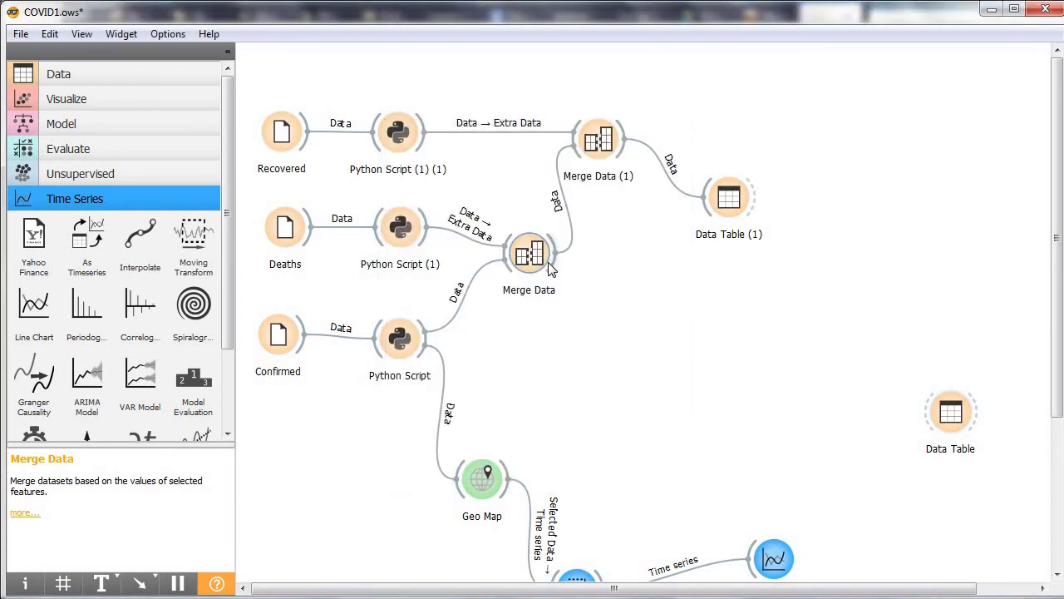
left_click_drag(548, 268, 946, 418)
double_click(947, 413)
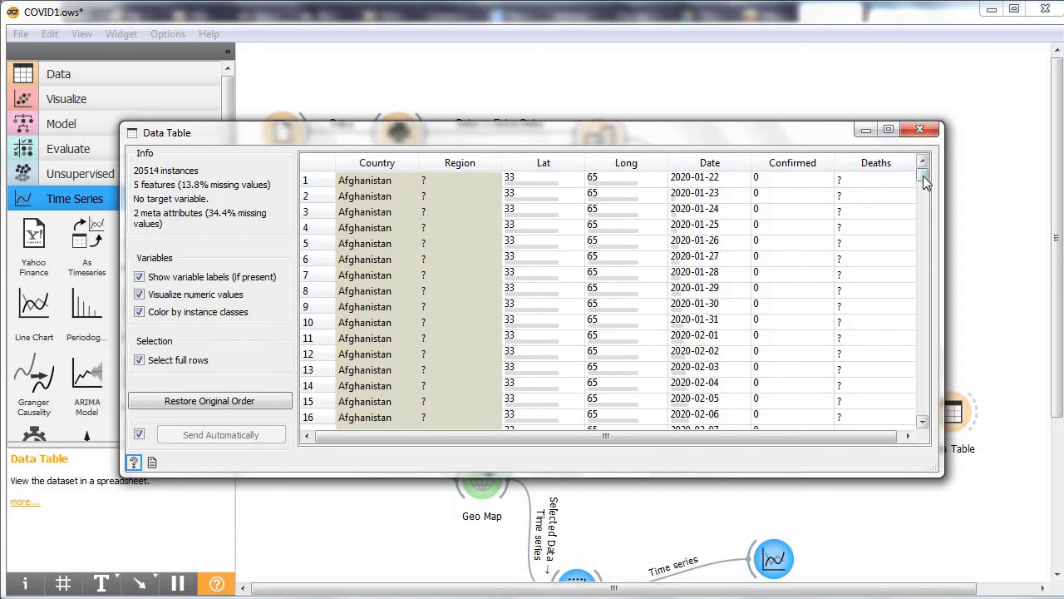
mouse_move(922, 175)
left_mouse_down()
mouse_move(918, 243)
mouse_move(922, 171)
left_mouse_up()
- Undo the link from the first Merge Data to the lone Data Table
left_click(924, 131)
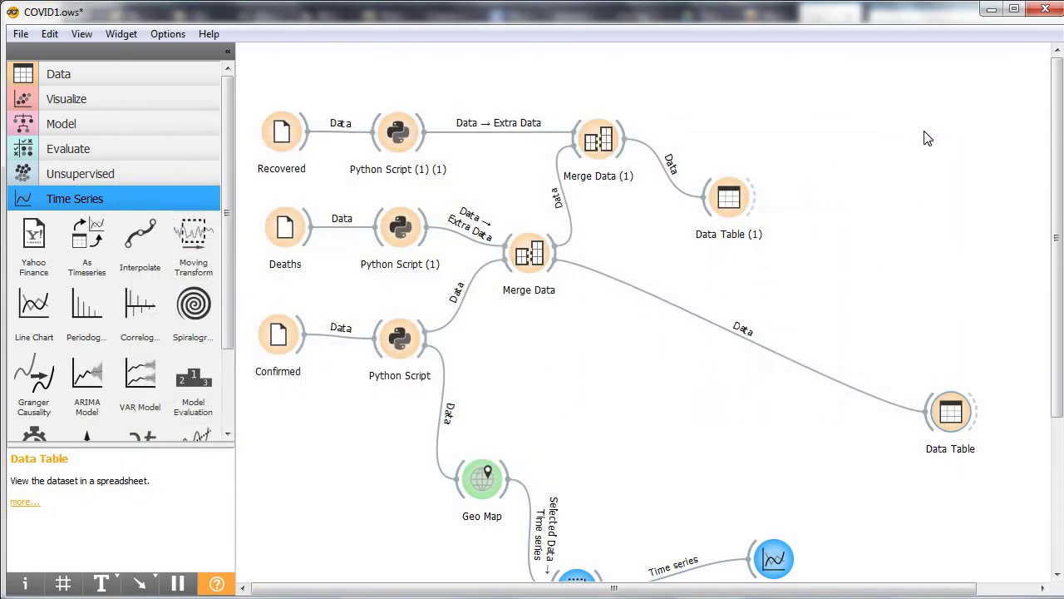
left_click(537, 261)
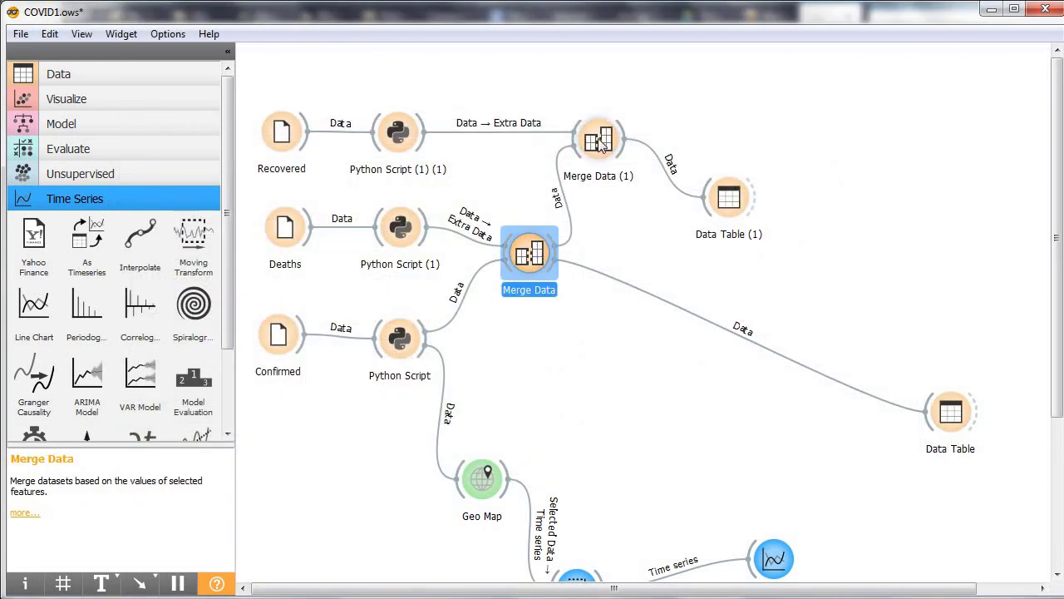
key("ctrl+z")
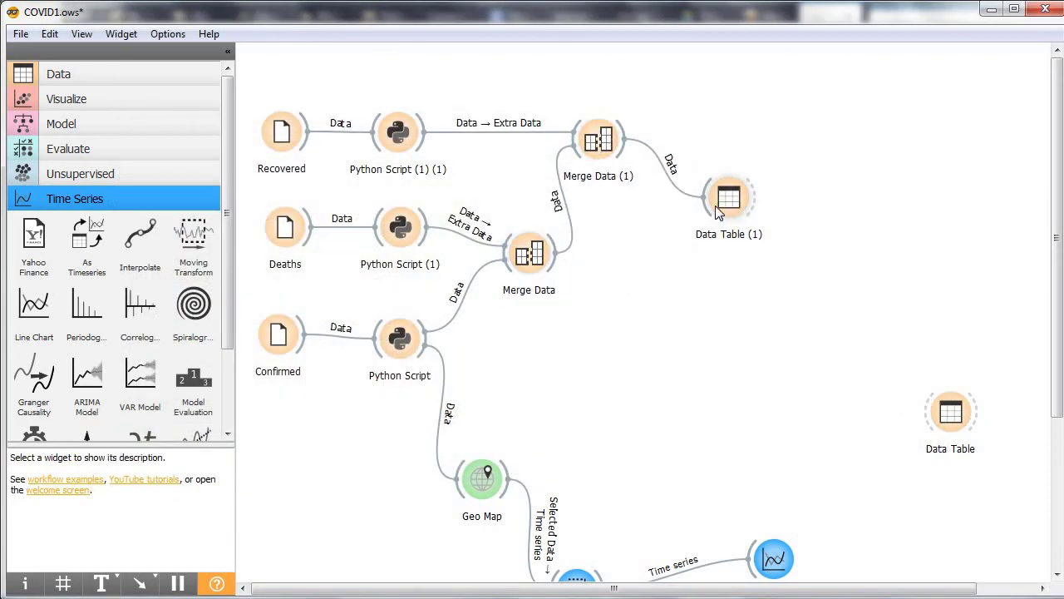
- Inspect Data Table (1)'s three-way merge: 5226 rows with Confirmed, Deaths and Recovered
left_click(717, 206)
double_click(715, 206)
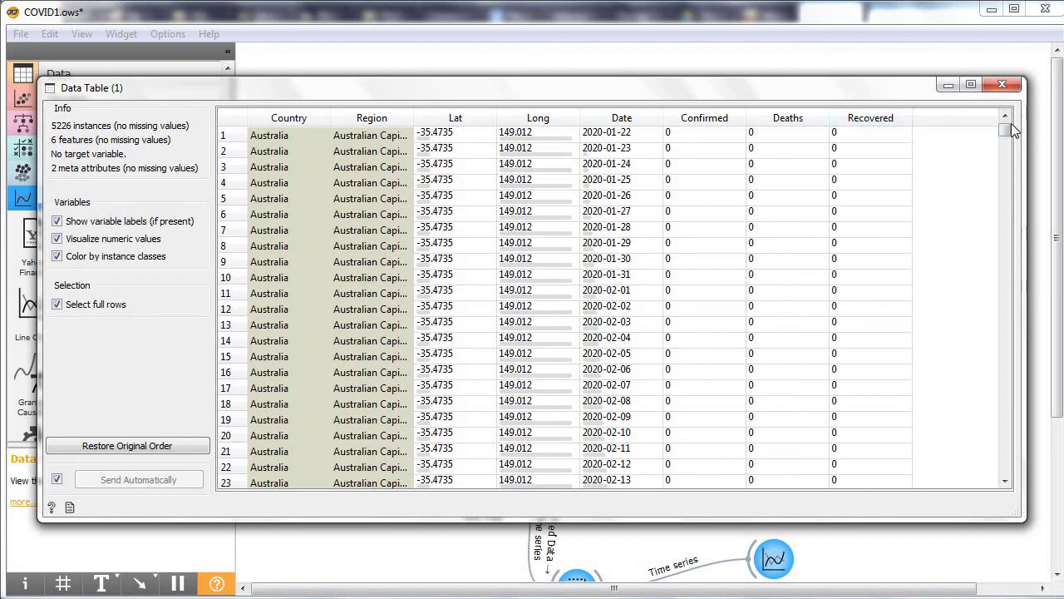
left_click_drag(1011, 126, 997, 68)
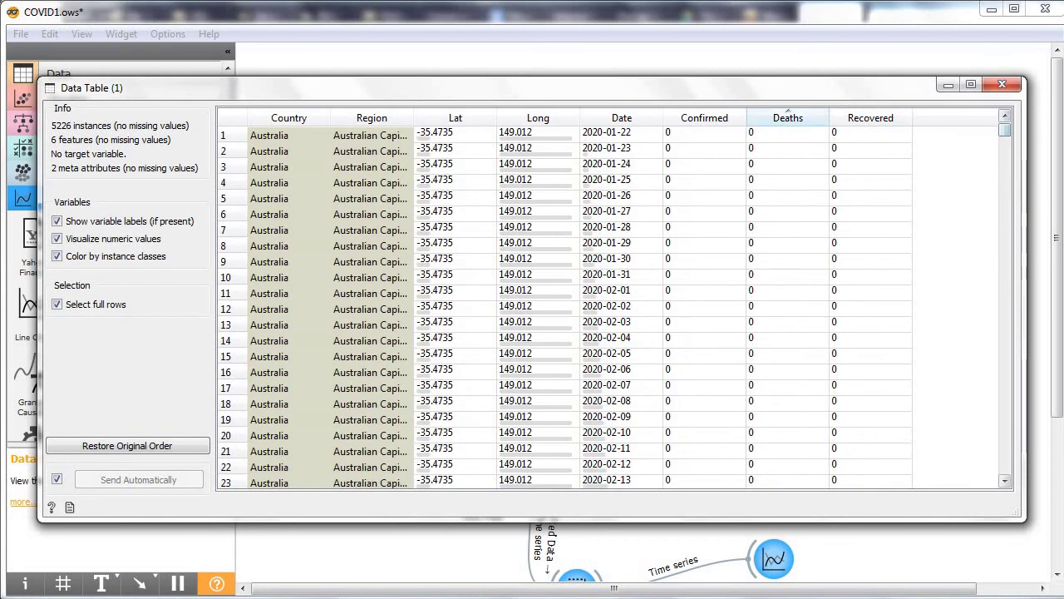
left_click(1004, 86)
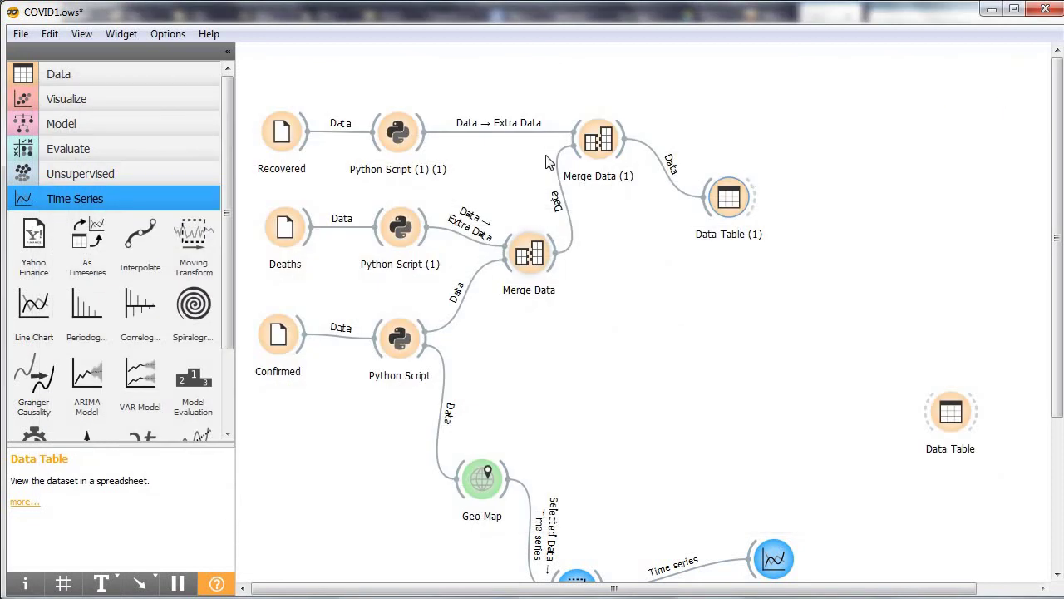
- Compare the settings of Merge Data (1) with those of the first Merge Data
double_click(595, 137)
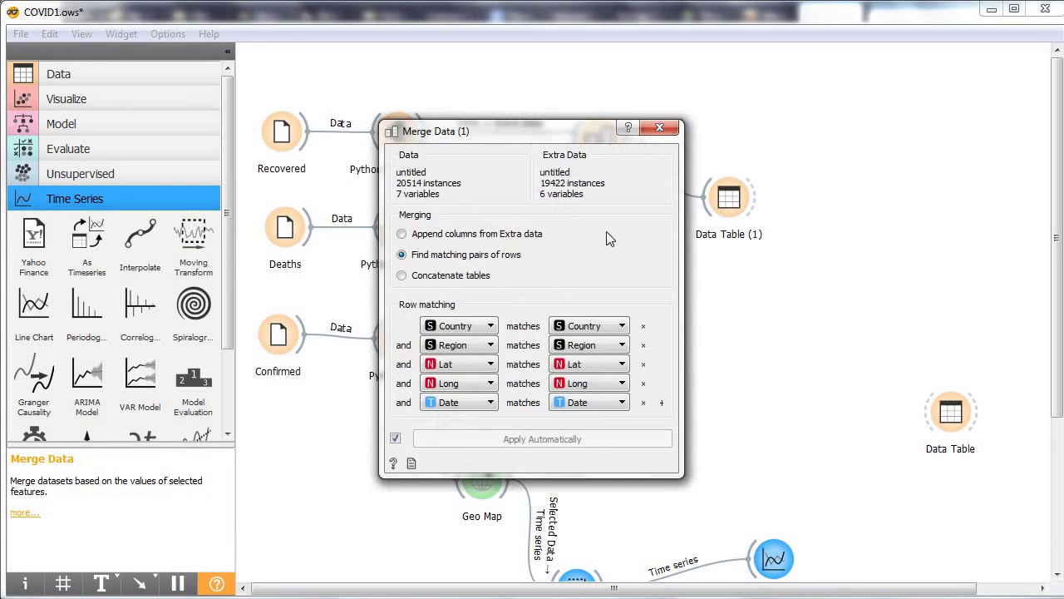
left_click(661, 130)
double_click(523, 252)
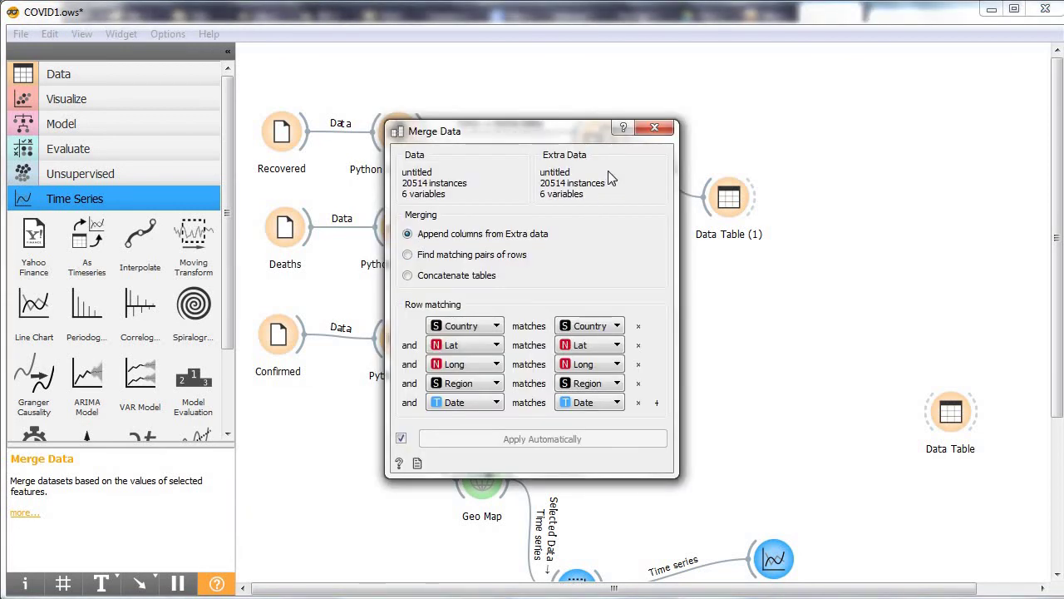
left_click(661, 131)
- Set Merge Data (1) to 'Append columns from Extra data' and check Data Table (1)'s 20514 rows
double_click(599, 140)
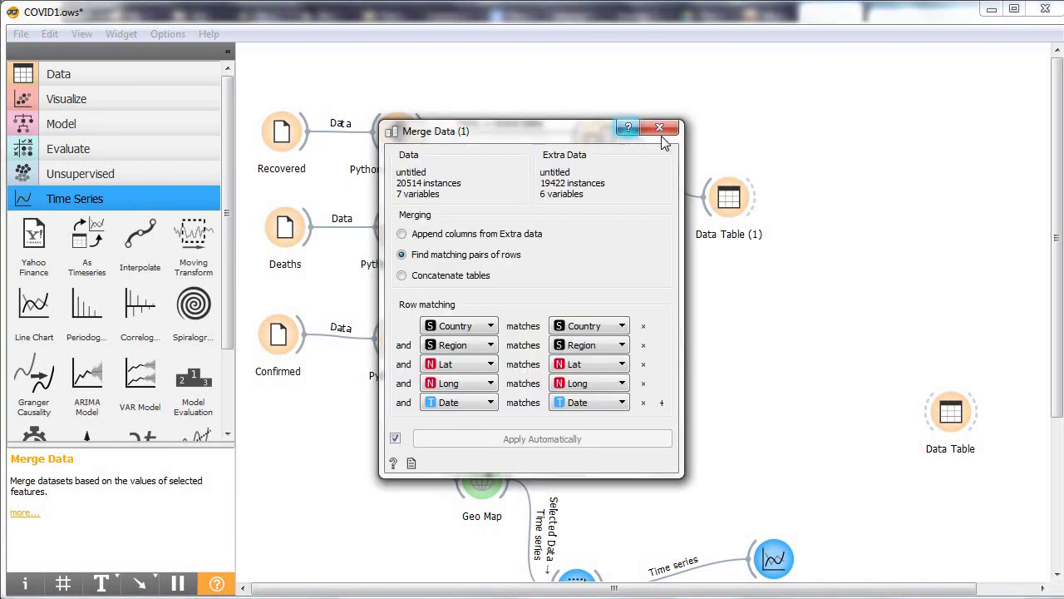
left_click(510, 232)
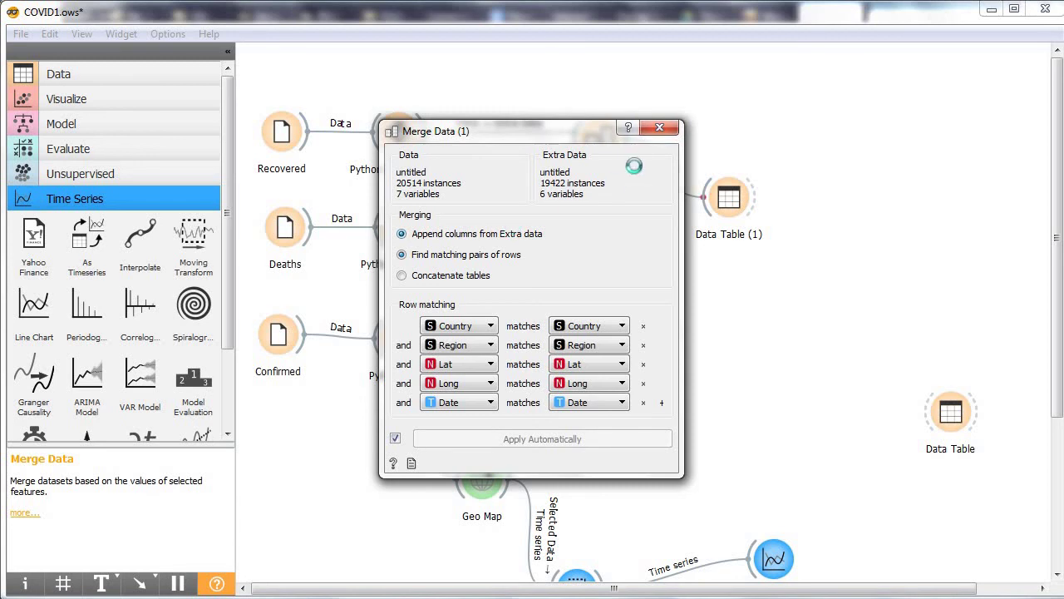
left_click(659, 127)
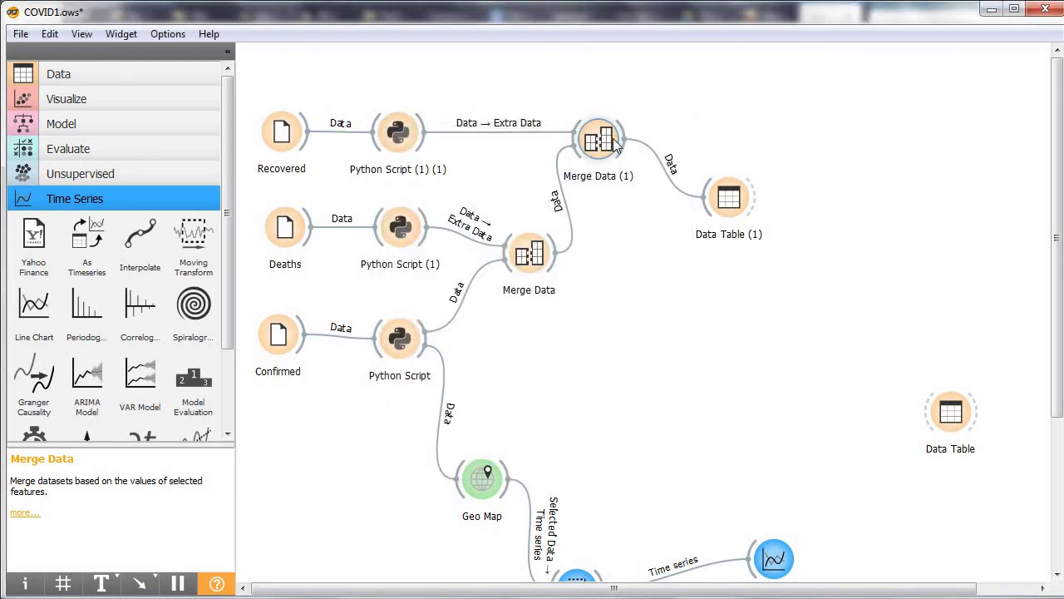
double_click(733, 204)
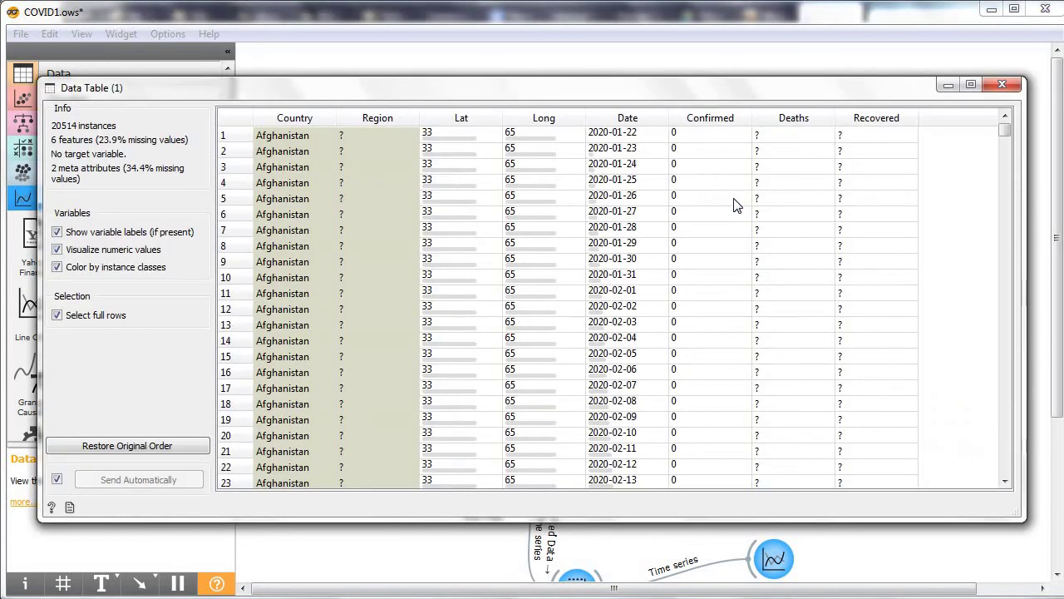
left_click(718, 138)
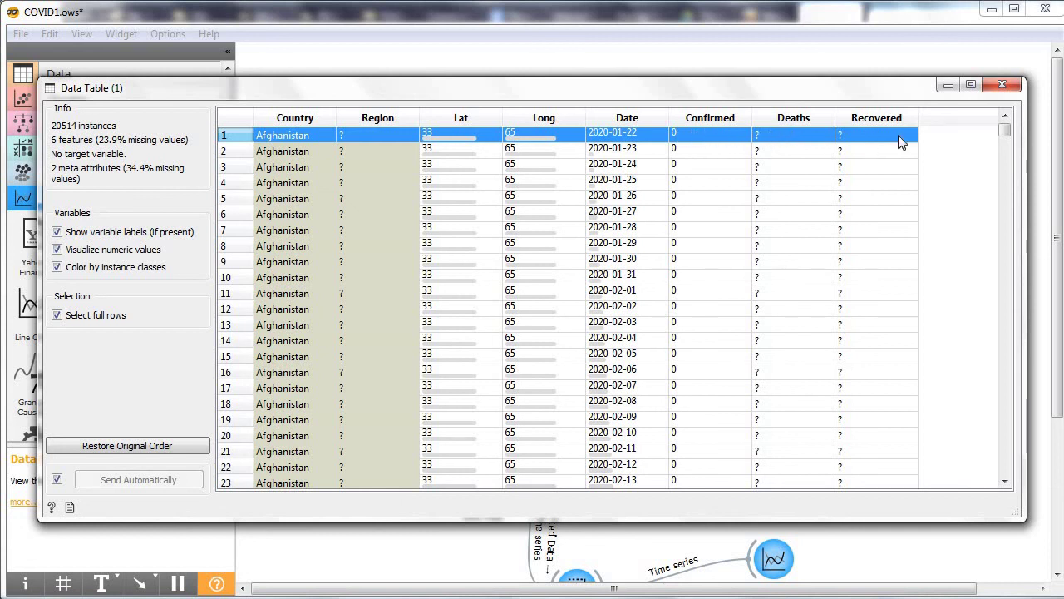
- Move Data Table (1) up and right, and pull a new link from it searching 'scat'
left_click(1002, 86)
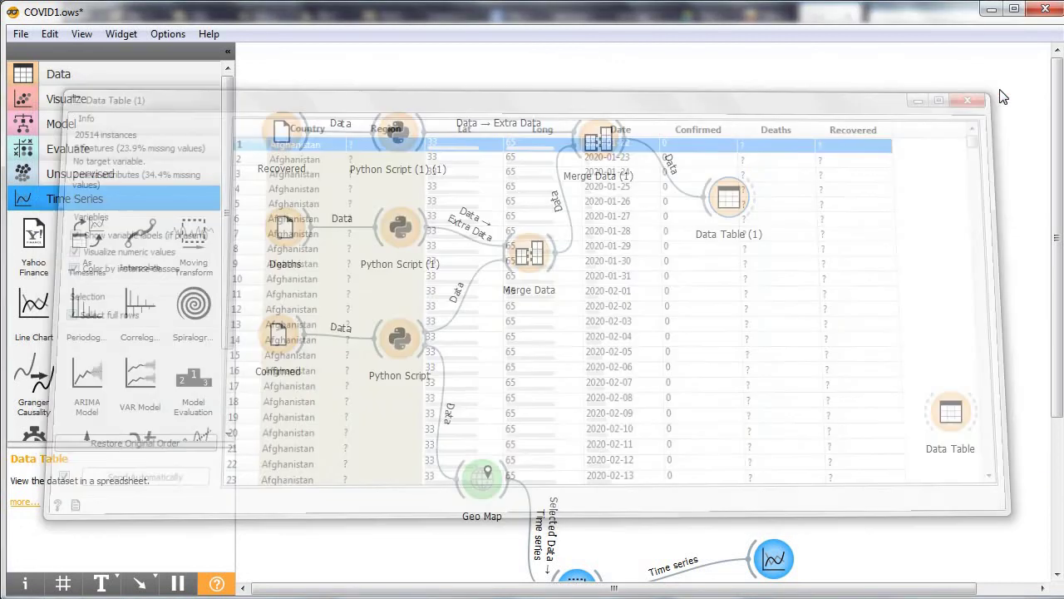
left_click_drag(729, 209, 834, 185)
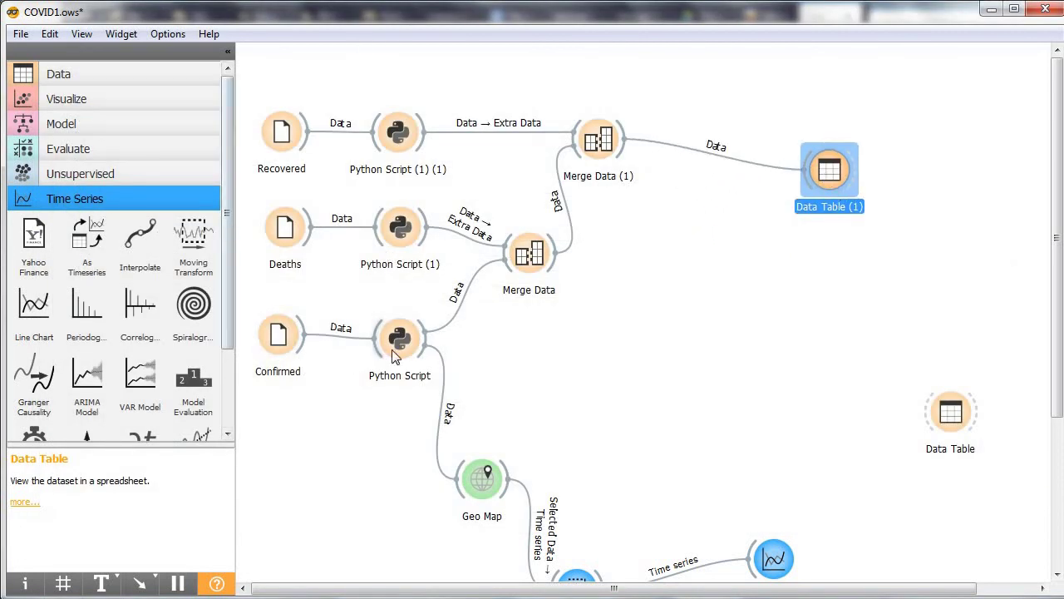
left_click_drag(846, 169, 902, 249)
type("scat")
key("Return")
- Reopen Data Table (1), then line its node up just right of Merge Data (1)
double_click(829, 171)
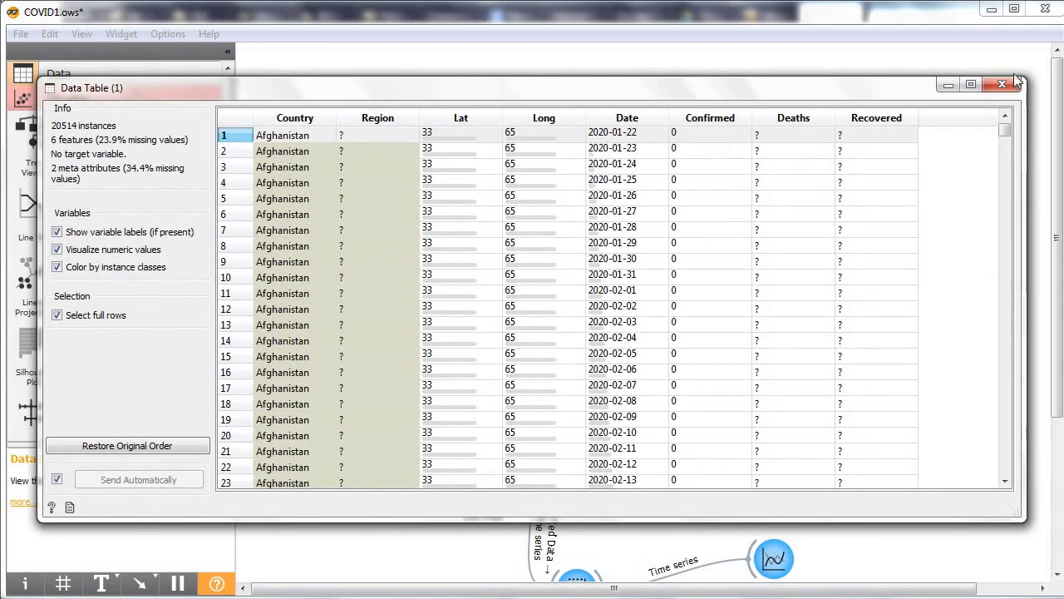
left_click(1003, 82)
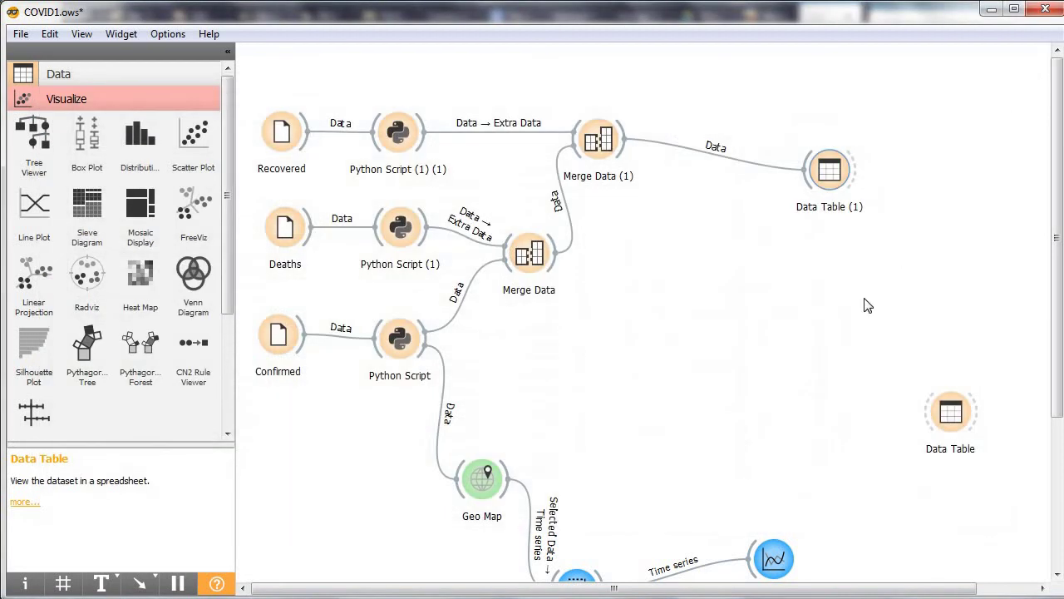
left_click_drag(833, 174, 787, 185)
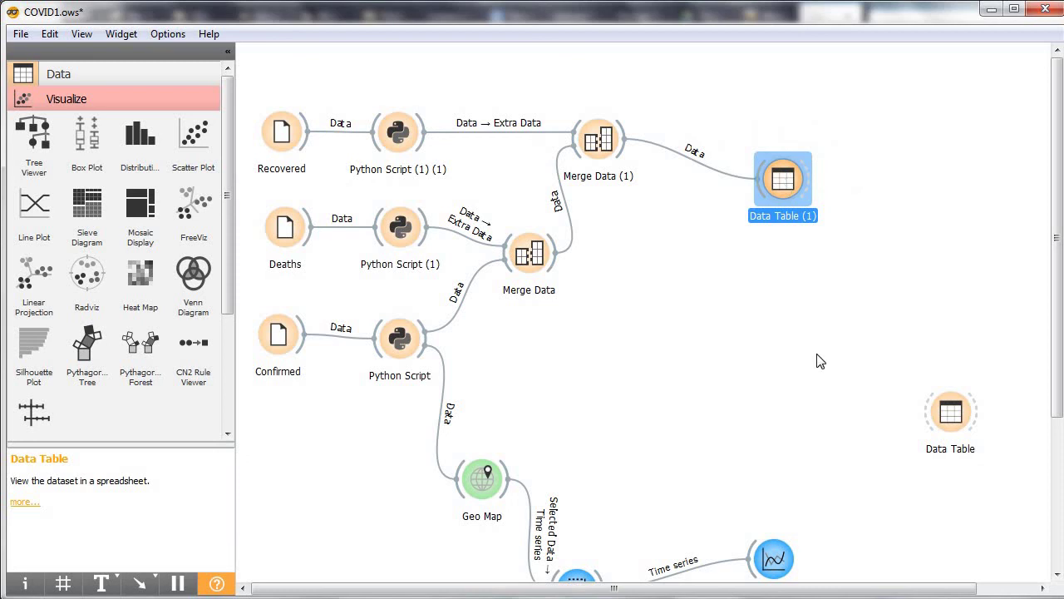
left_click(785, 223)
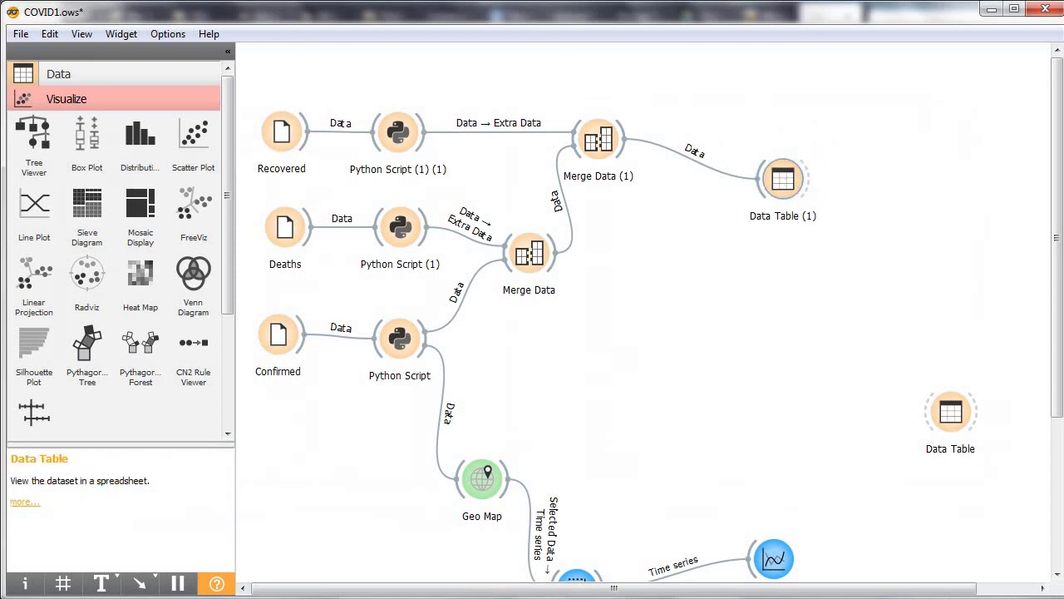
left_click_drag(782, 179, 777, 140)
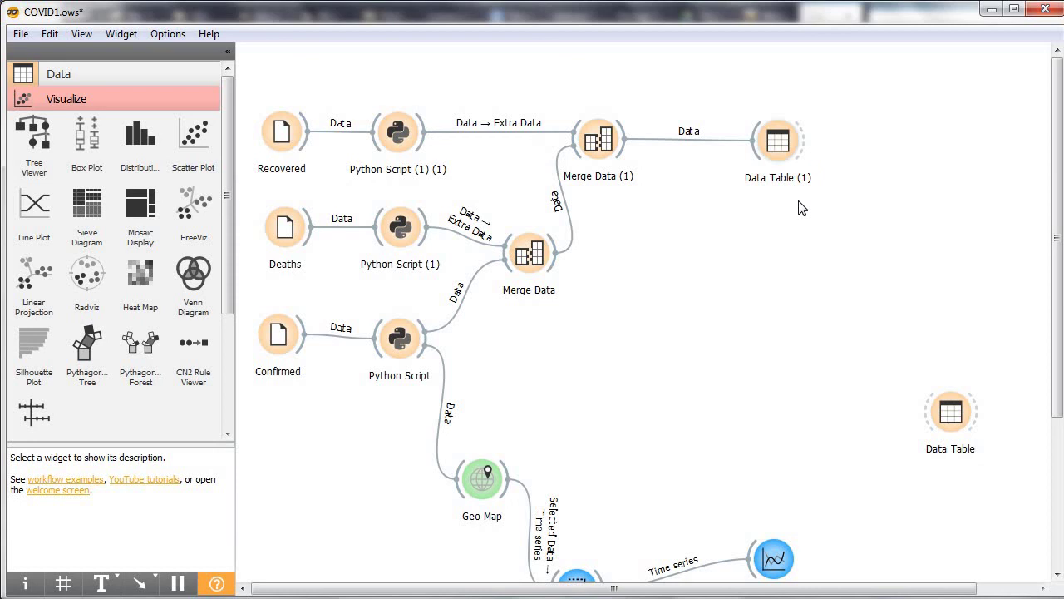
- Open Data Table (1) showing Confirmed, Deaths and Recovered for all 20514 rows, then reopen it
double_click(773, 141)
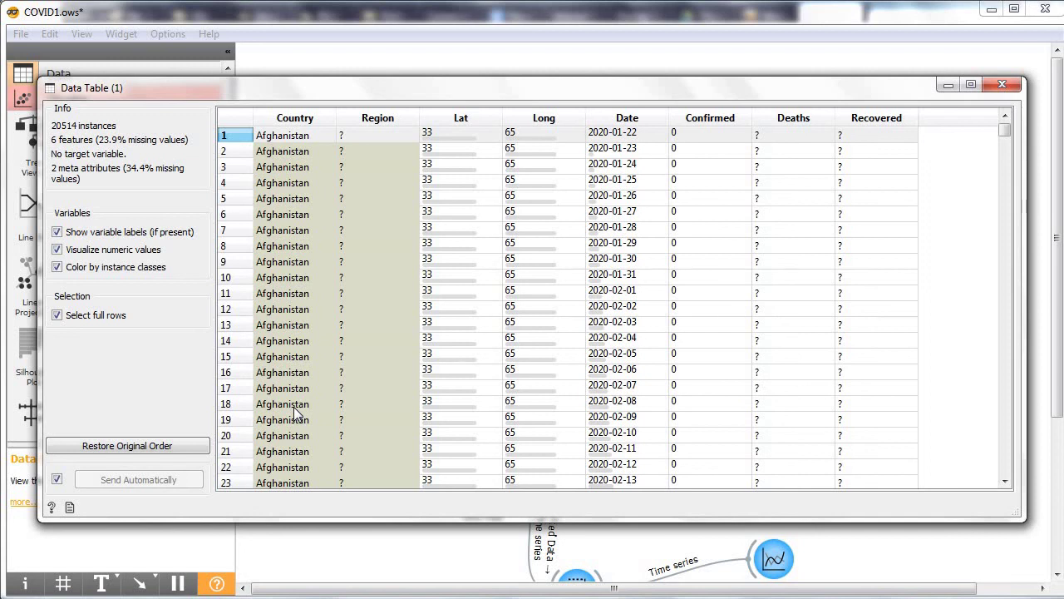
left_click(1002, 84)
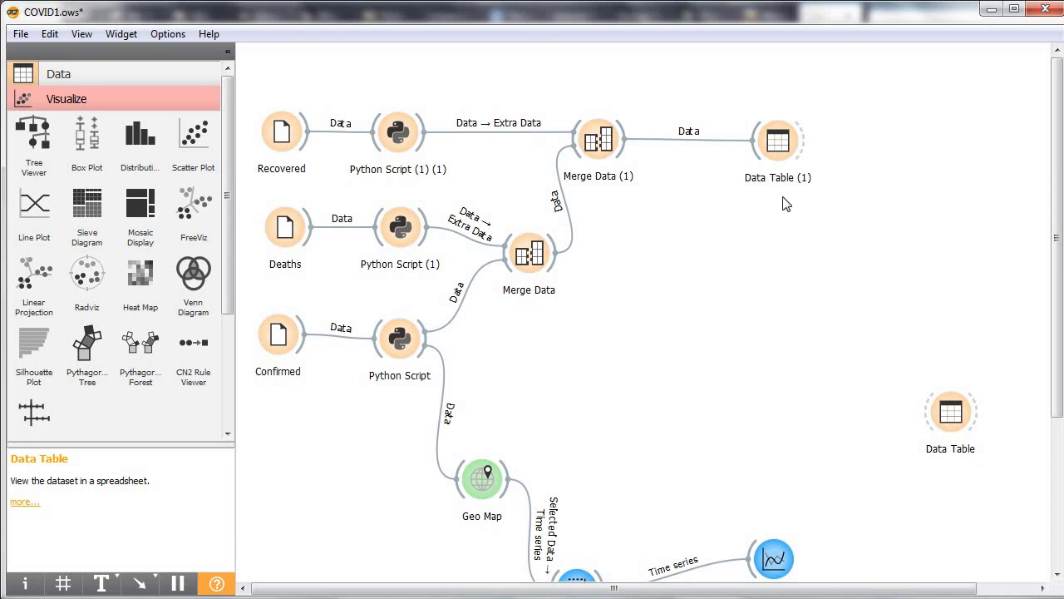
double_click(775, 158)
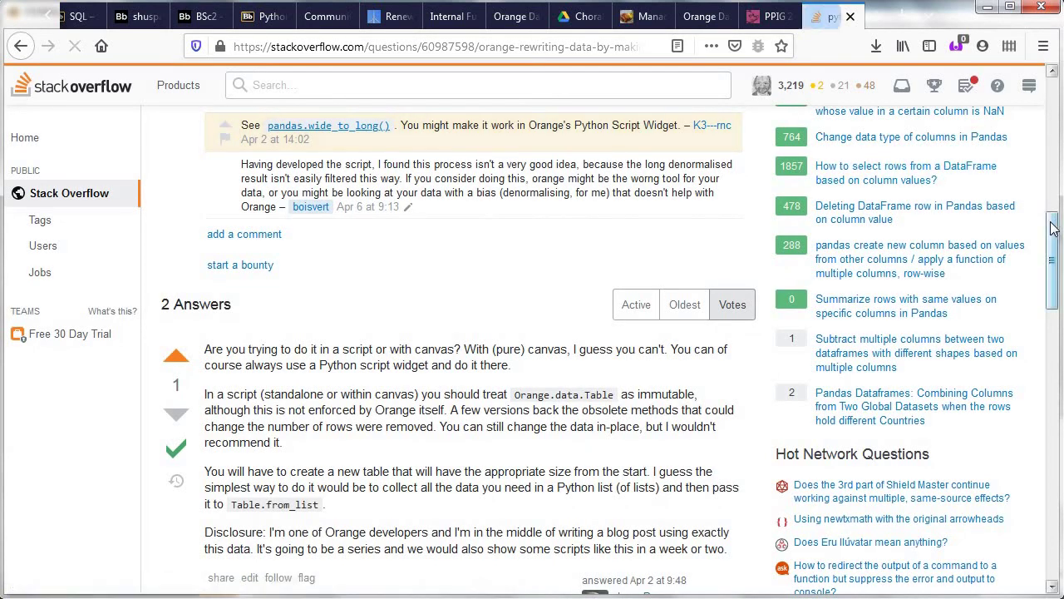
- Scroll through the Stack Overflow question and answer and highlight the 'Disclosure' paragraph about the upcoming blog post
scroll(1053, 228, "up", 6)
scroll(1055, 217, "down", 2)
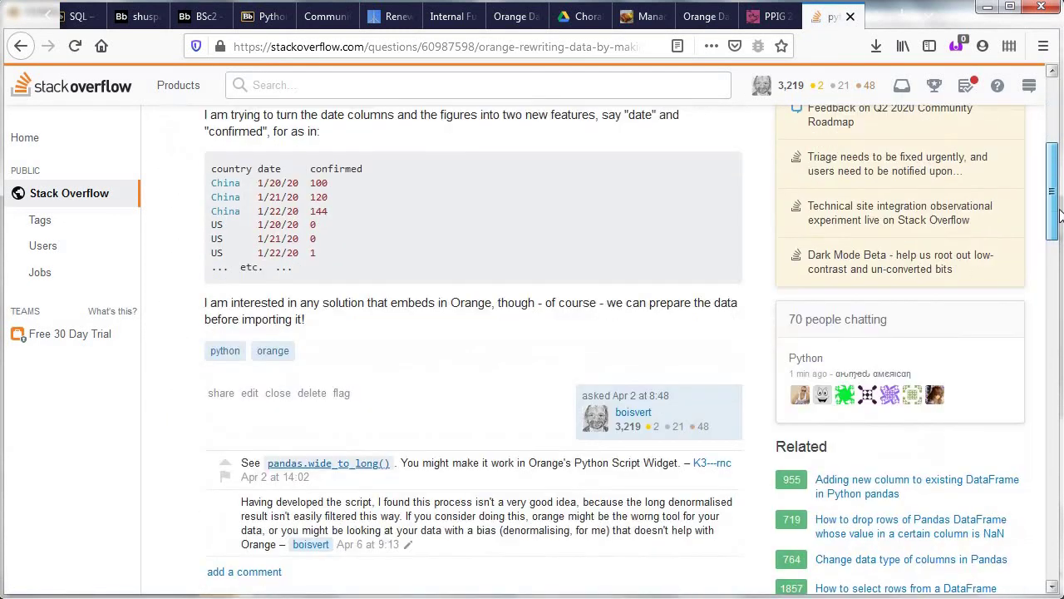
scroll(1053, 214, "down", 5)
left_click_drag(204, 428, 725, 445)
- Go to the Orange Docs page and open the Blog showing 'Data Mining Covid-19 Epidemics: Part 1'
left_click(699, 18)
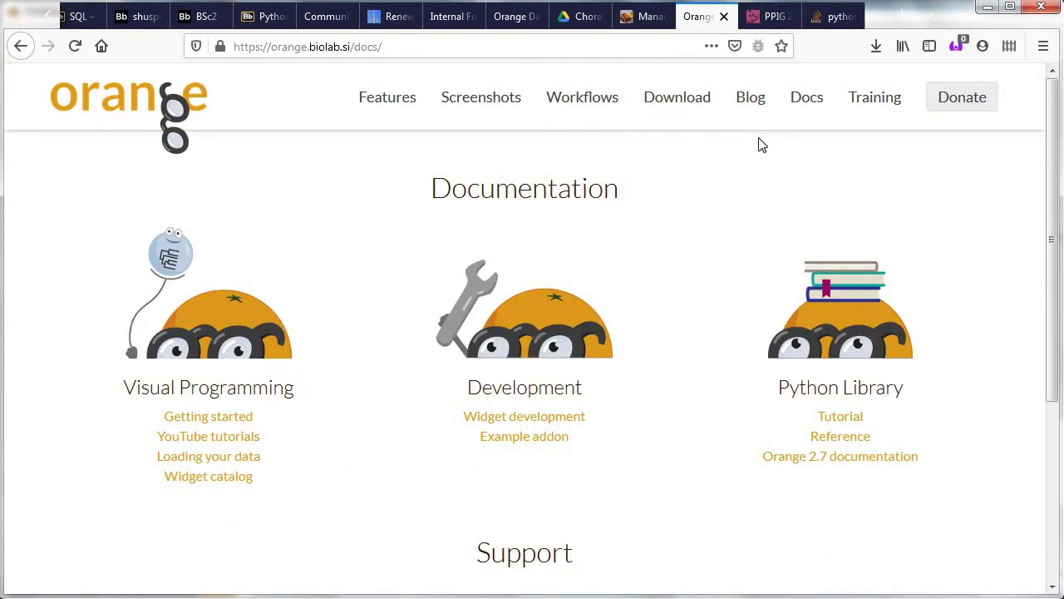
left_click(751, 98)
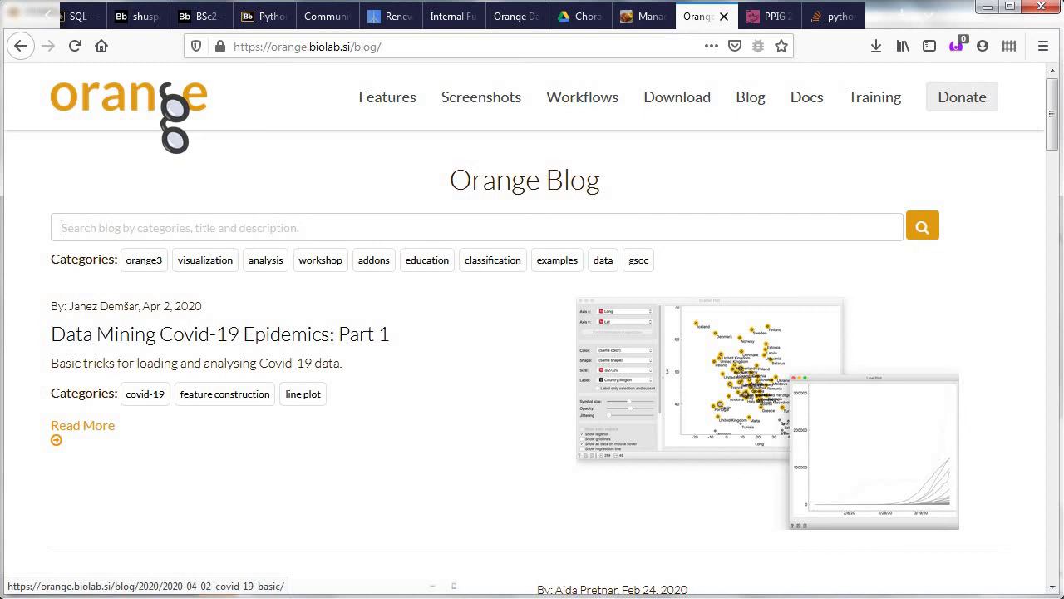
- Bring the COVID1.ows Orange workflow back to the front with Alt+Tab
key("alt+Tab")
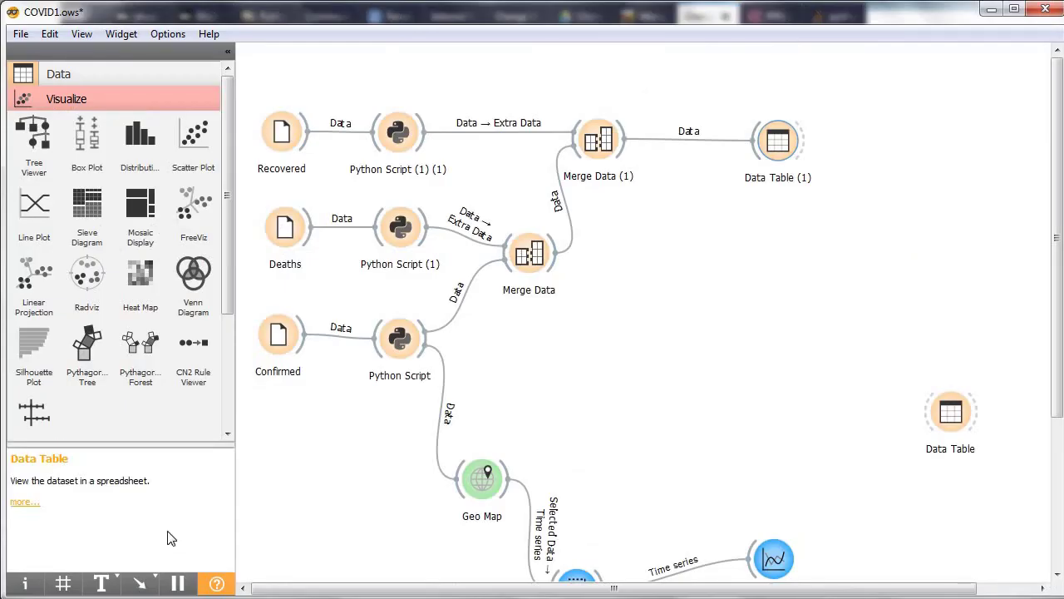